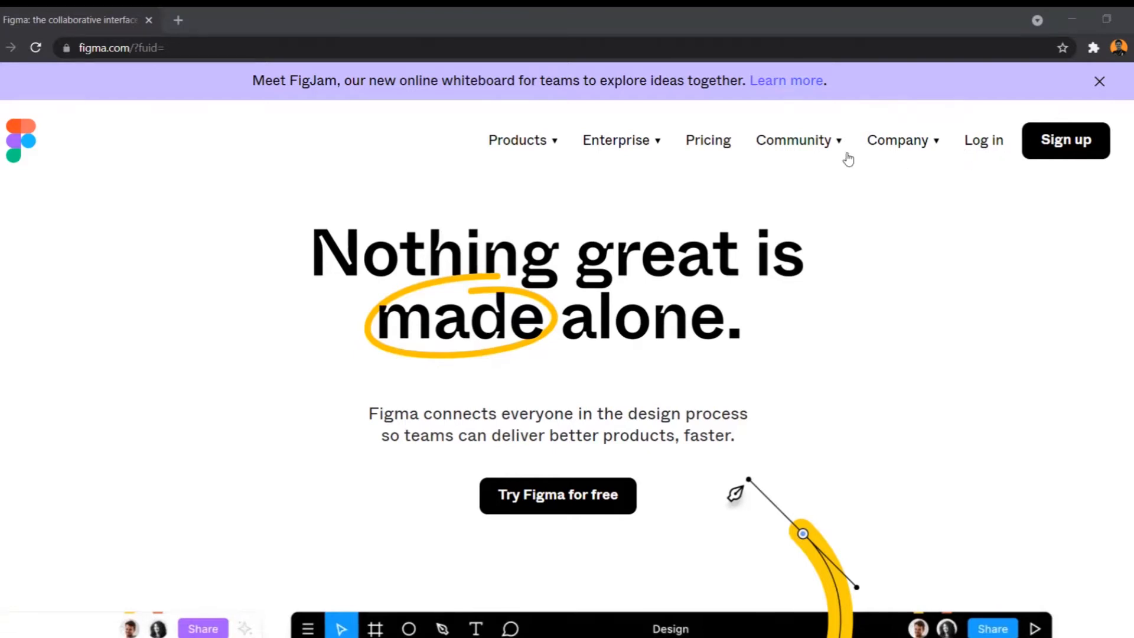
# - Open the Figma downloads page and review the desktop app, live device preview and font installer options
pyautogui.moveTo(794, 149)
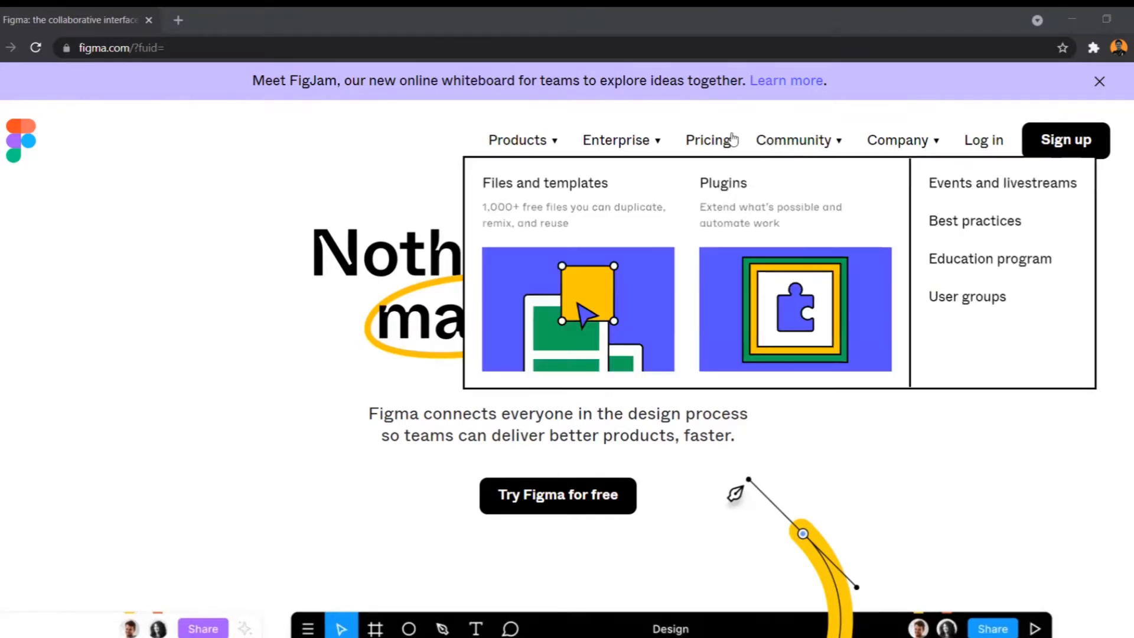
pyautogui.moveTo(543, 146)
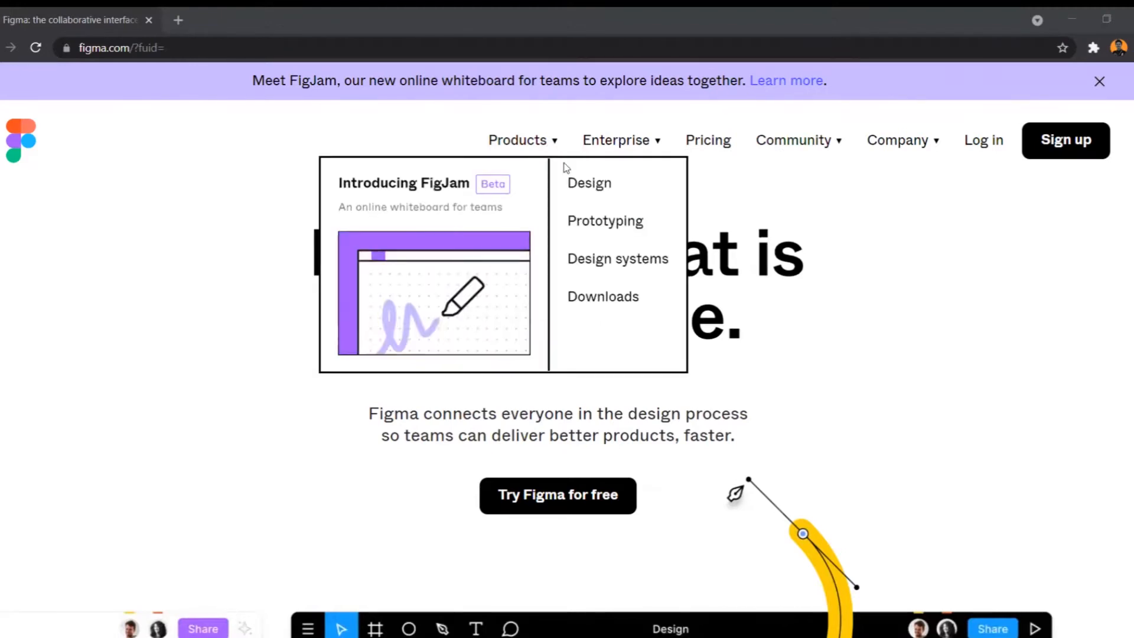
pyautogui.click(605, 301)
pyautogui.scroll(-5, 608, 309)
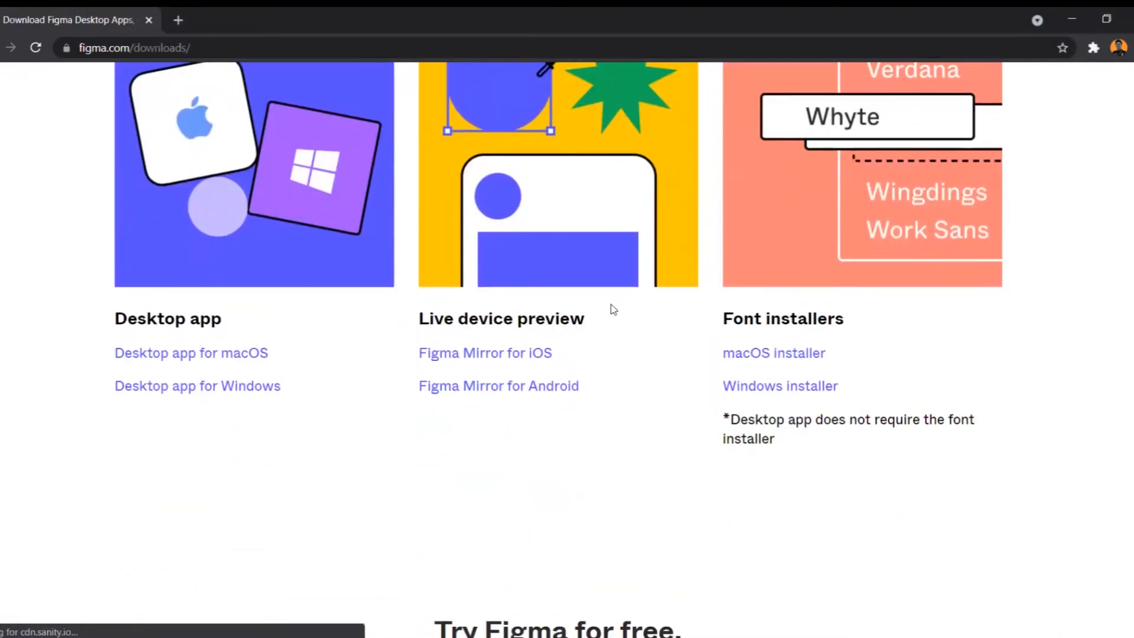
pyautogui.scroll(1, 421, 351)
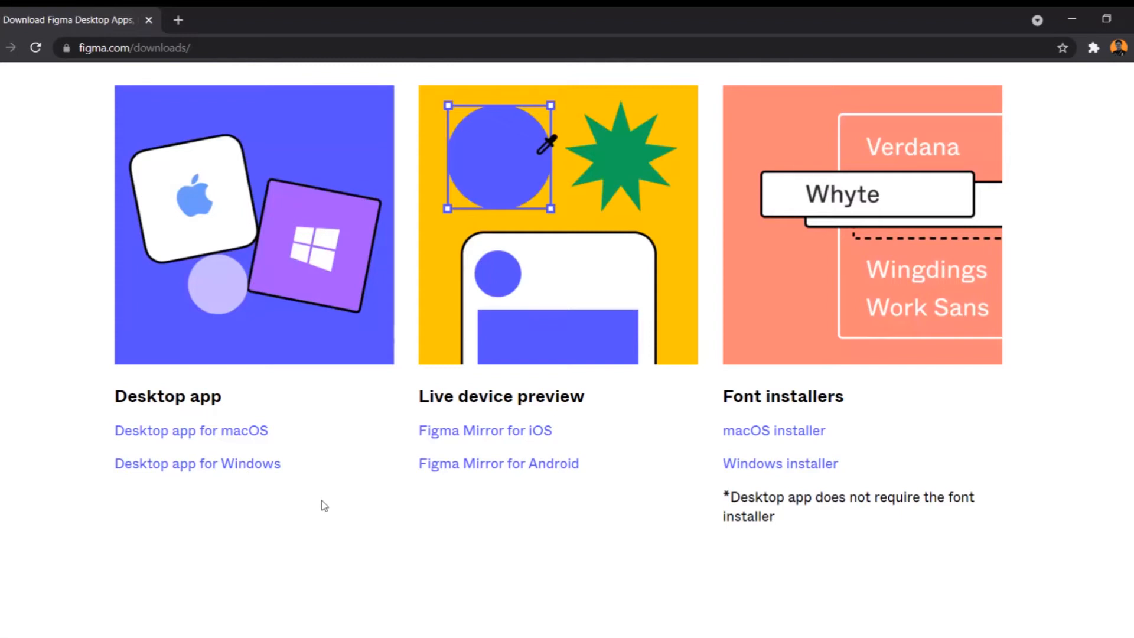
pyautogui.scroll(2, 949, 414)
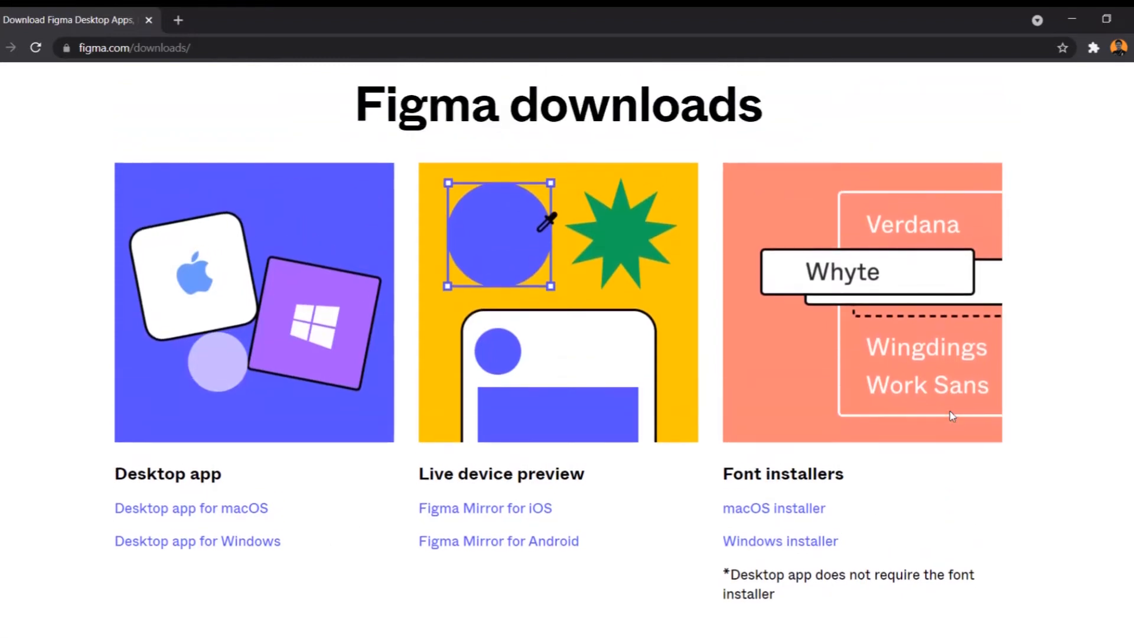
pyautogui.scroll(3, 950, 415)
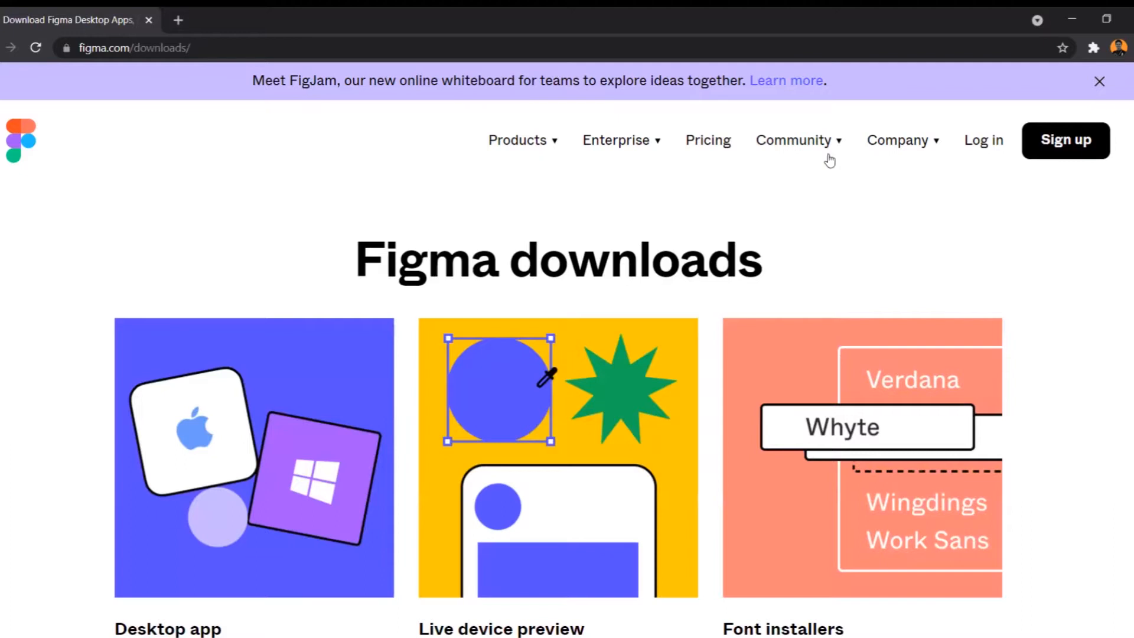
# - Log in to the existing Figma account by continuing with Google
pyautogui.moveTo(840, 144)
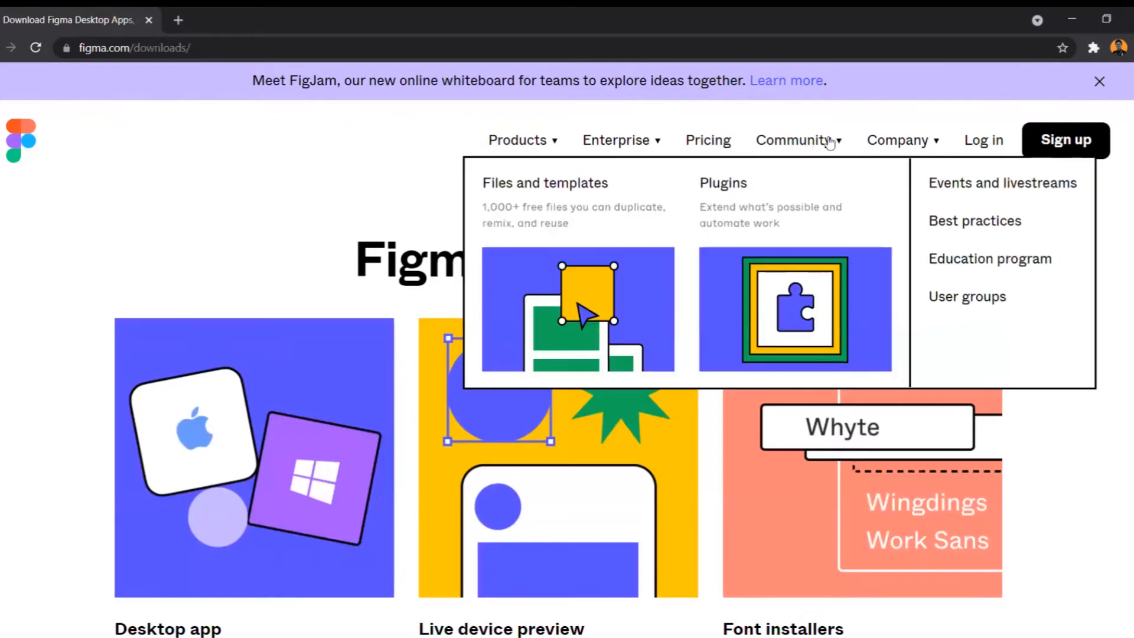
pyautogui.moveTo(900, 145)
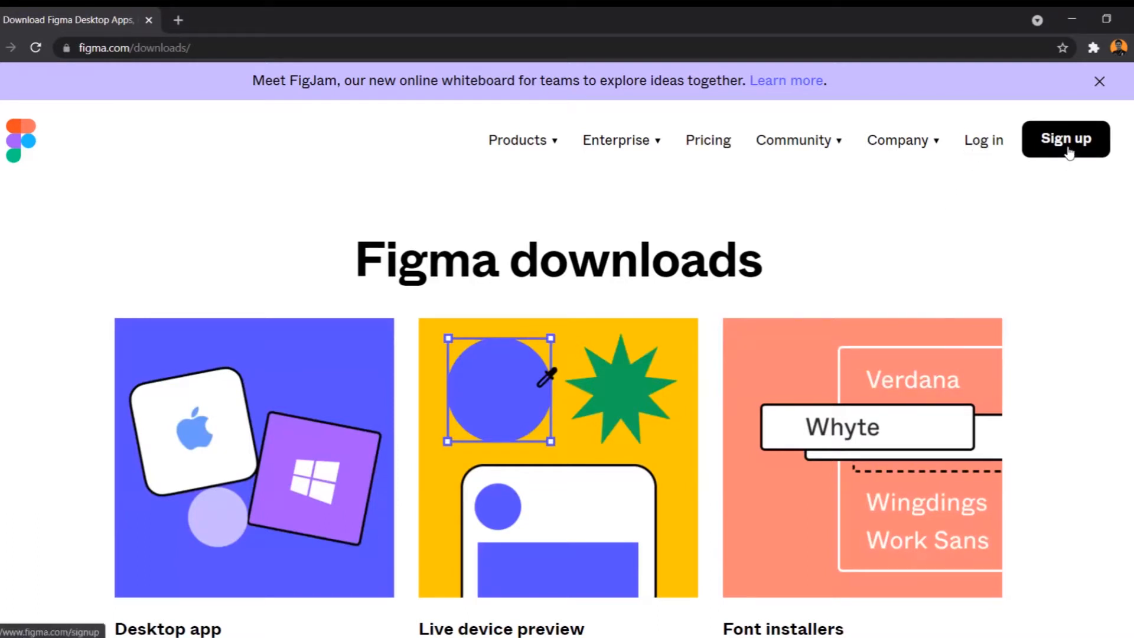
pyautogui.click(984, 144)
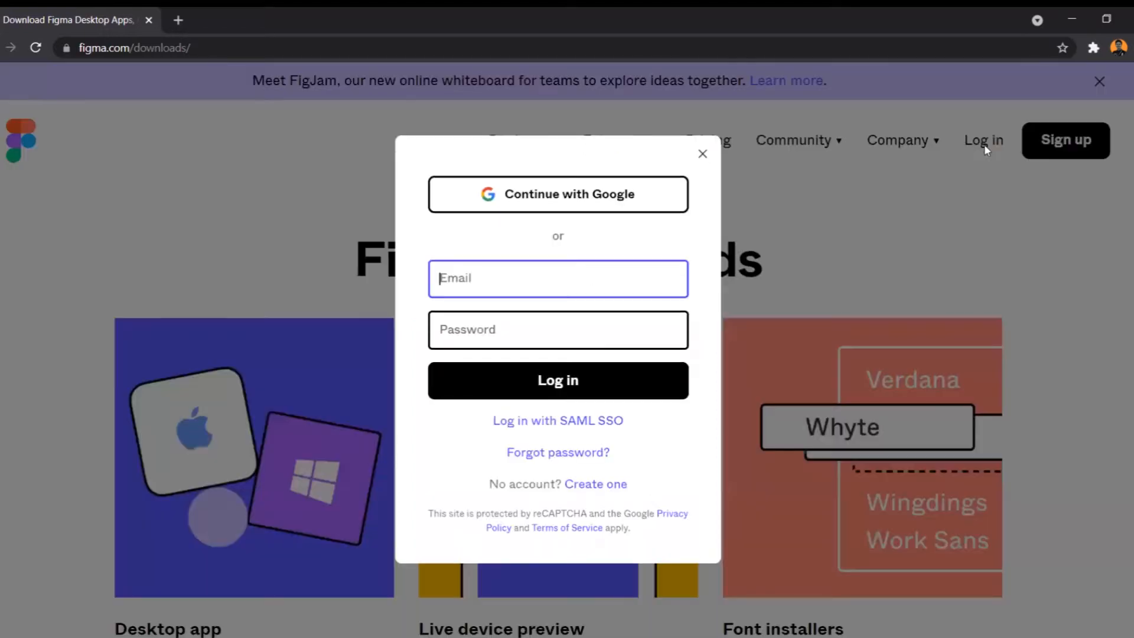
pyautogui.click(608, 202)
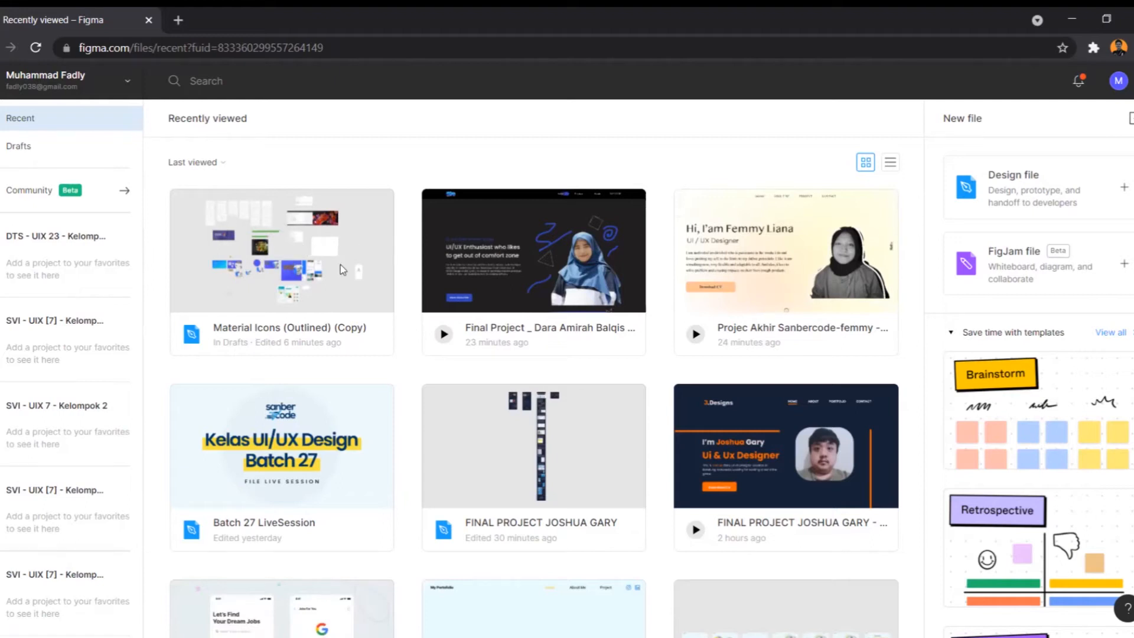
# - Look through the recently viewed files in the account's file browser
pyautogui.scroll(-3, 541, 358)
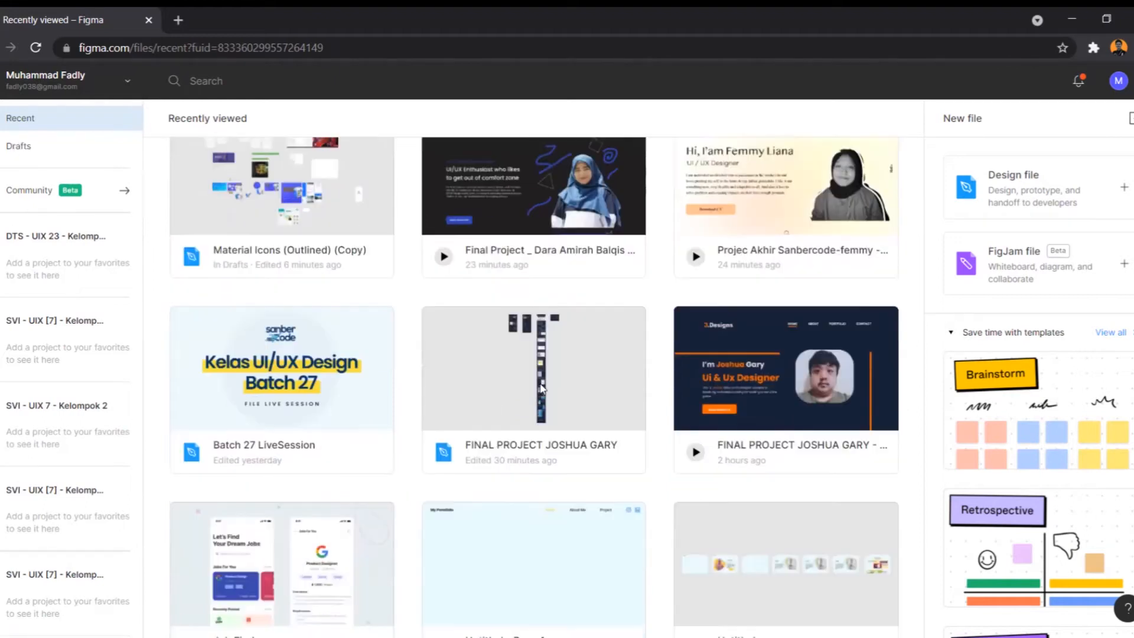
pyautogui.scroll(-5, 545, 410)
pyautogui.scroll(1, 392, 441)
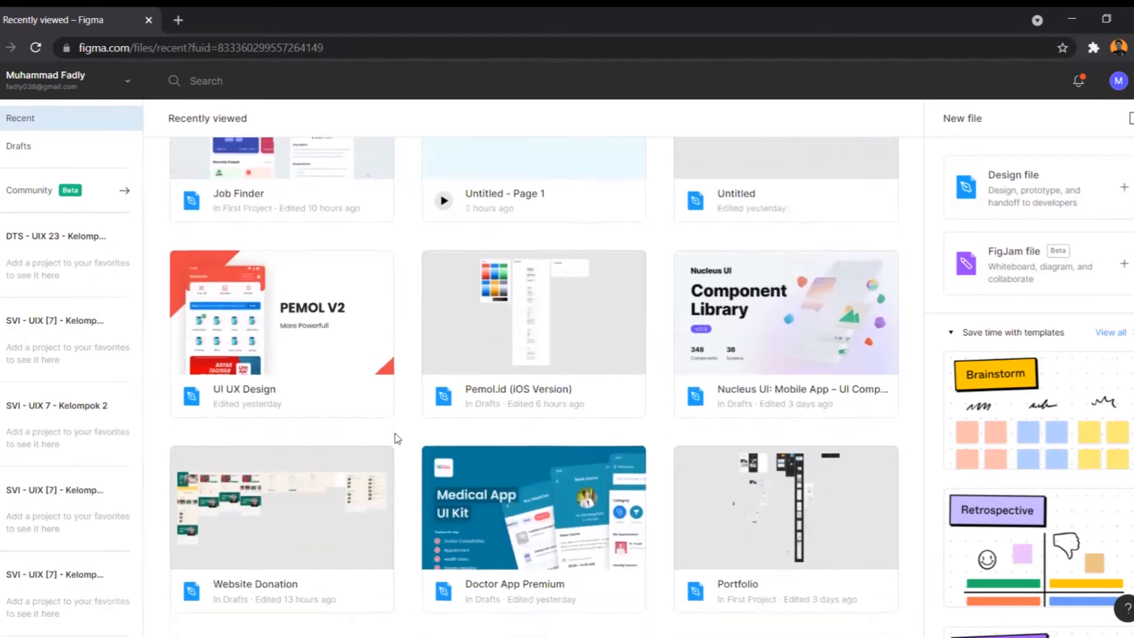
pyautogui.scroll(-6, 497, 499)
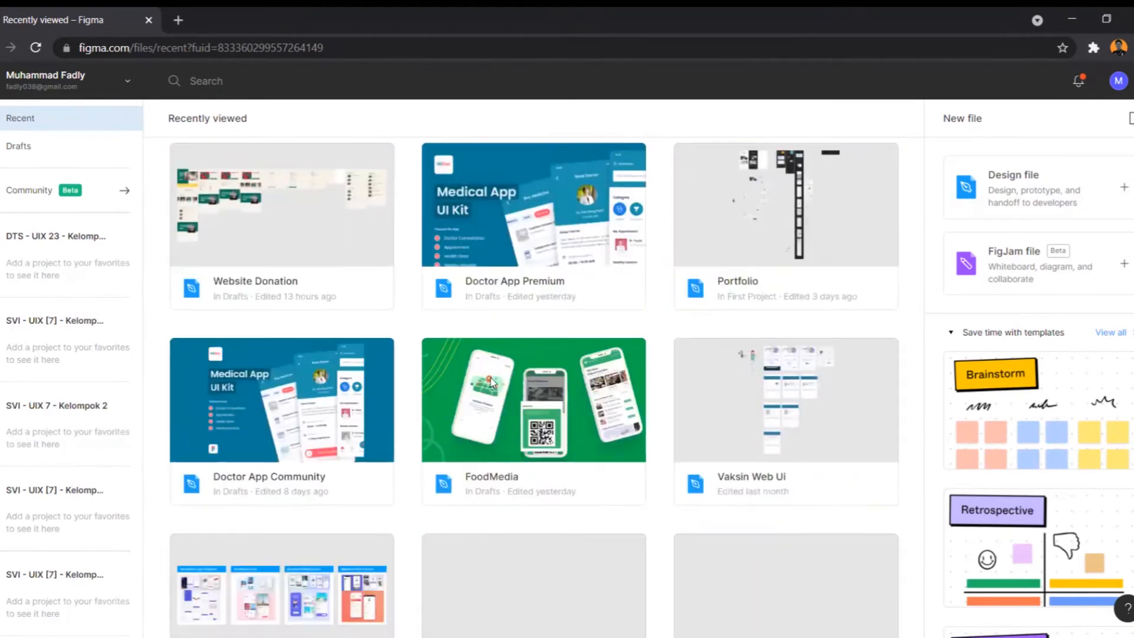
pyautogui.scroll(-2, 529, 476)
pyautogui.scroll(8, 526, 473)
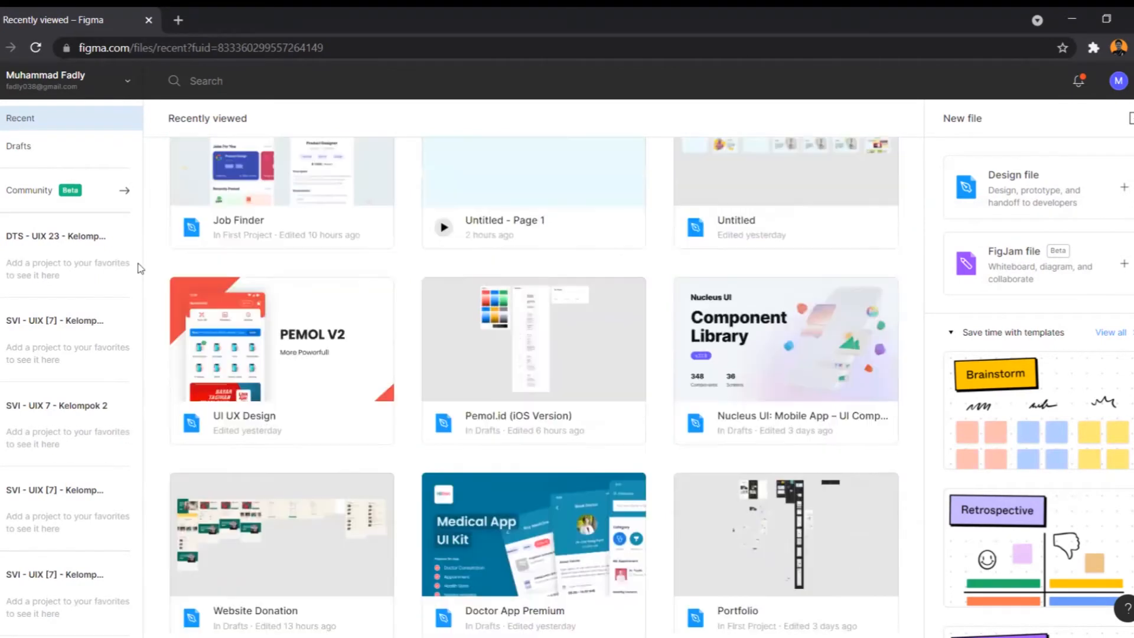
# - Open the account's drafts and show the options for creating or importing a file
pyautogui.click(26, 151)
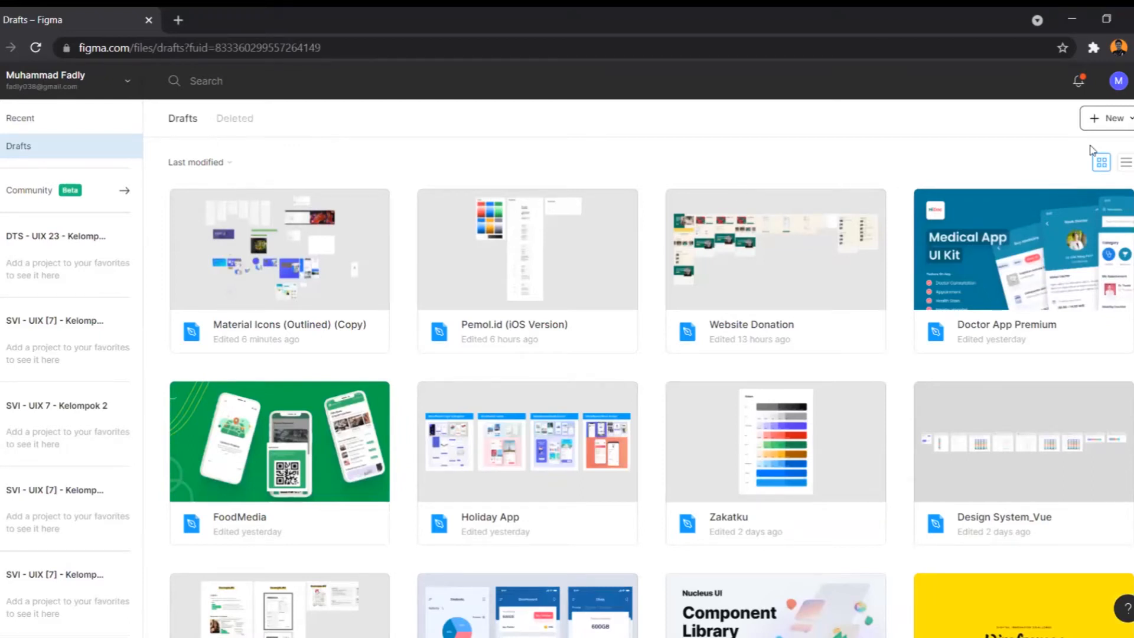
pyautogui.click(1128, 124)
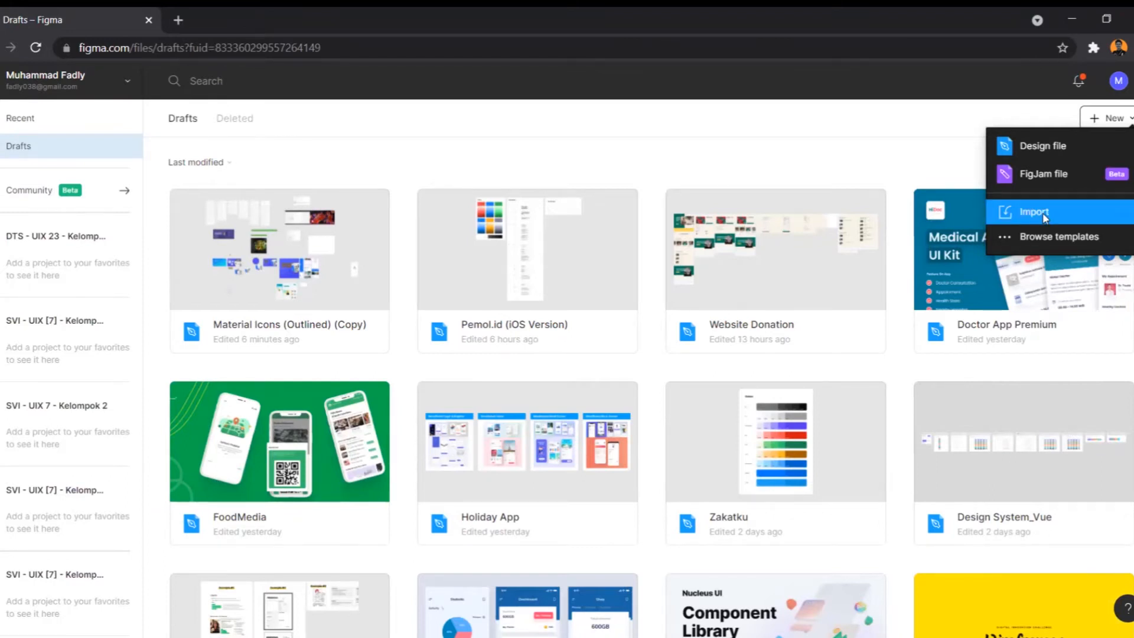
# - Go to the Figma Community and search its files and plugins for "icon"
pyautogui.click(37, 195)
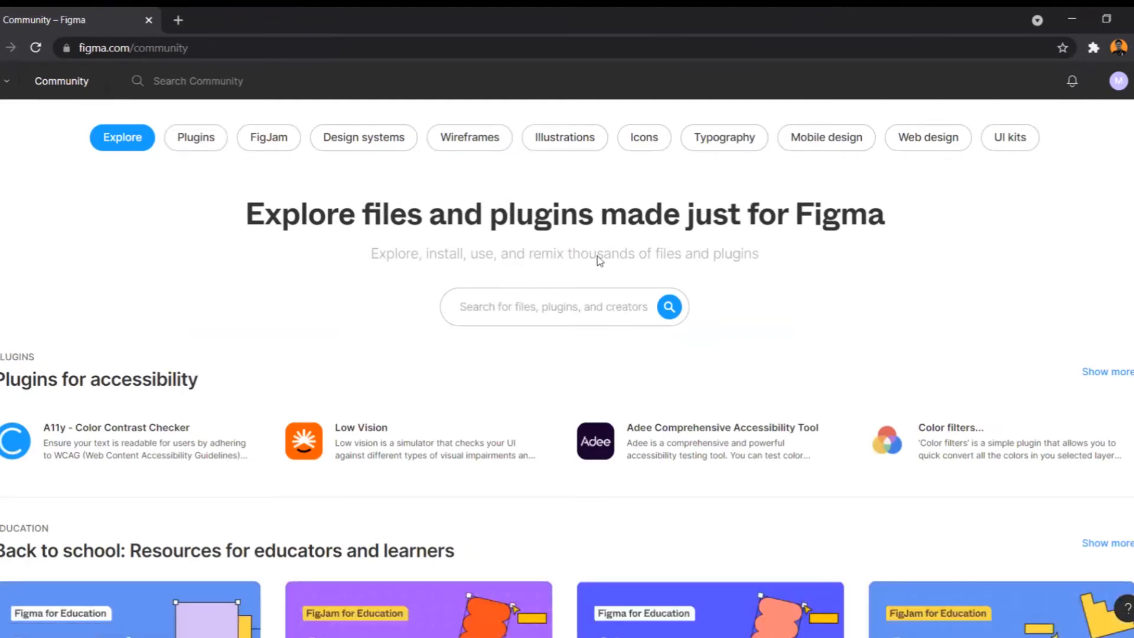
pyautogui.scroll(-3, 597, 258)
pyautogui.scroll(3, 589, 258)
pyautogui.write('ic')
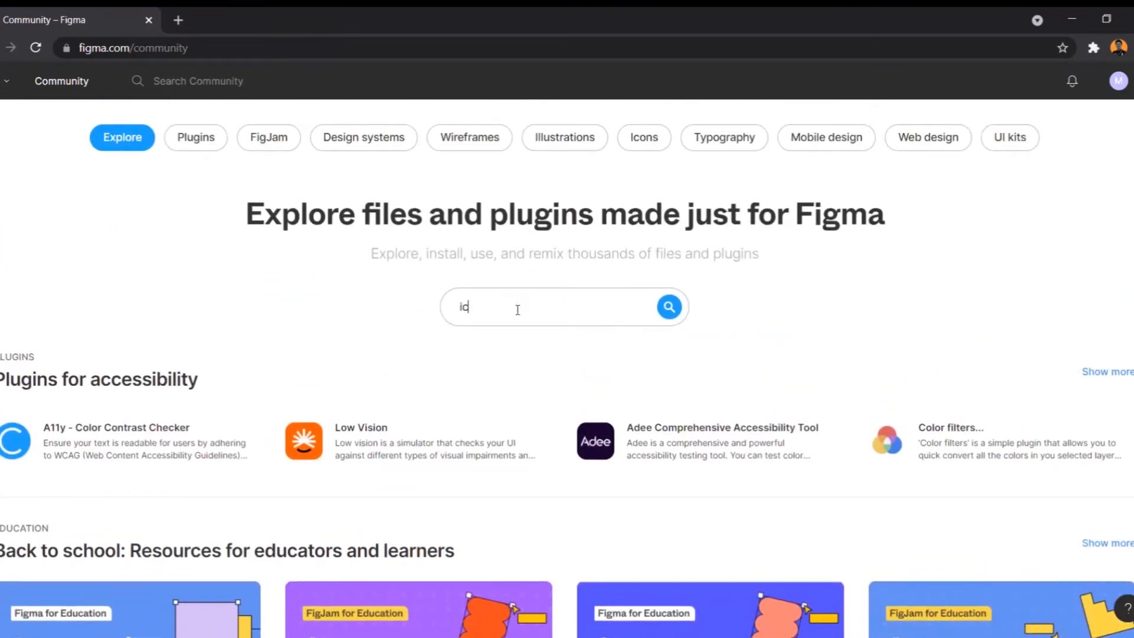
pyautogui.write('on')
pyautogui.press('Return')
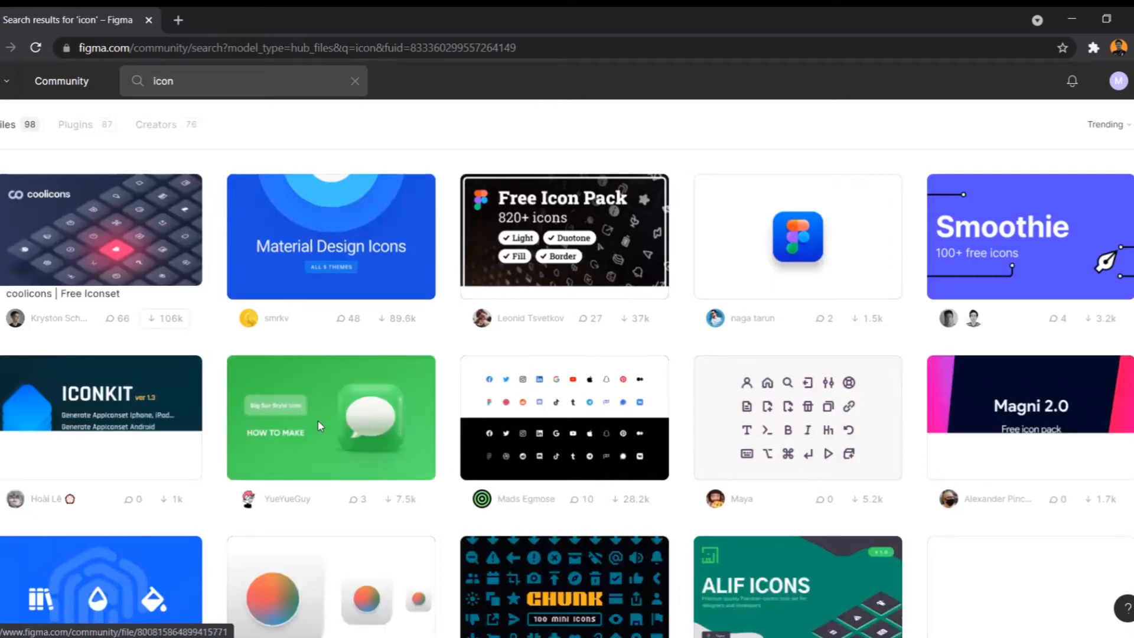
# - Review the plugins and the creators among the "icon" search results
pyautogui.click(72, 130)
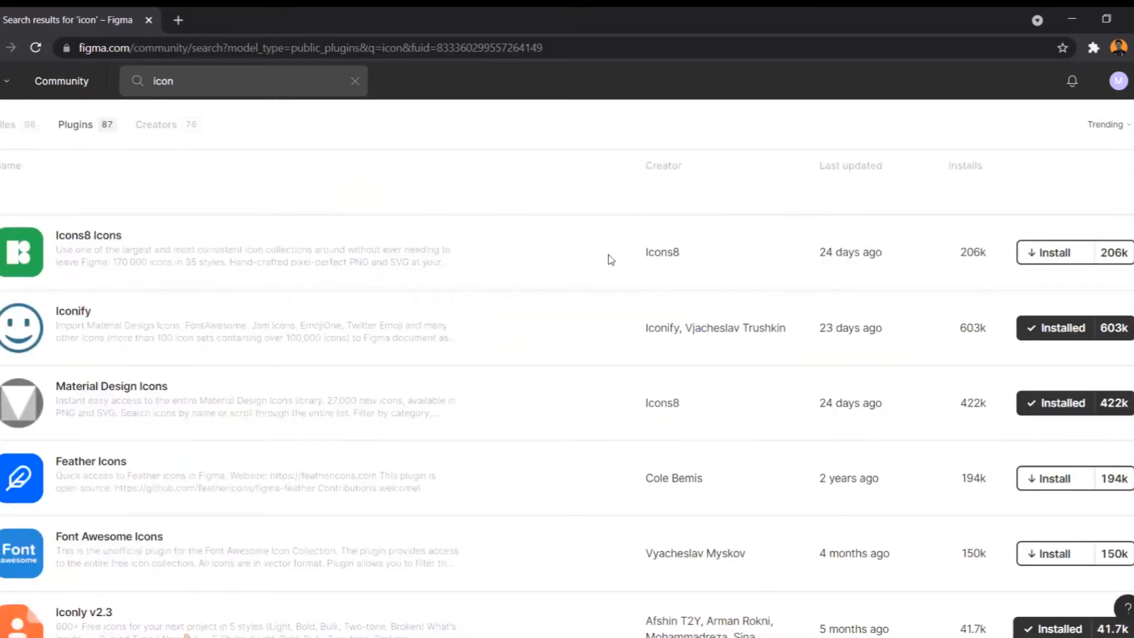
pyautogui.click(156, 131)
pyautogui.scroll(-5, 168, 320)
pyautogui.scroll(2, 146, 269)
pyautogui.scroll(3, 145, 268)
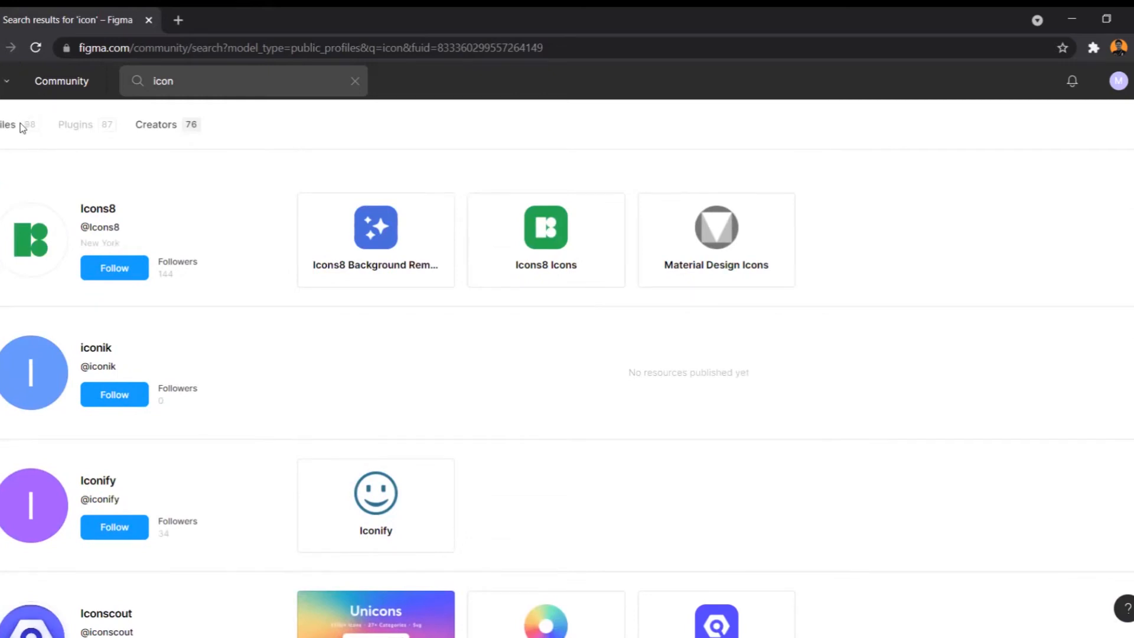
# - Return from the Community to the personal account's files and look through its list of teams and favorite projects
pyautogui.click(9, 84)
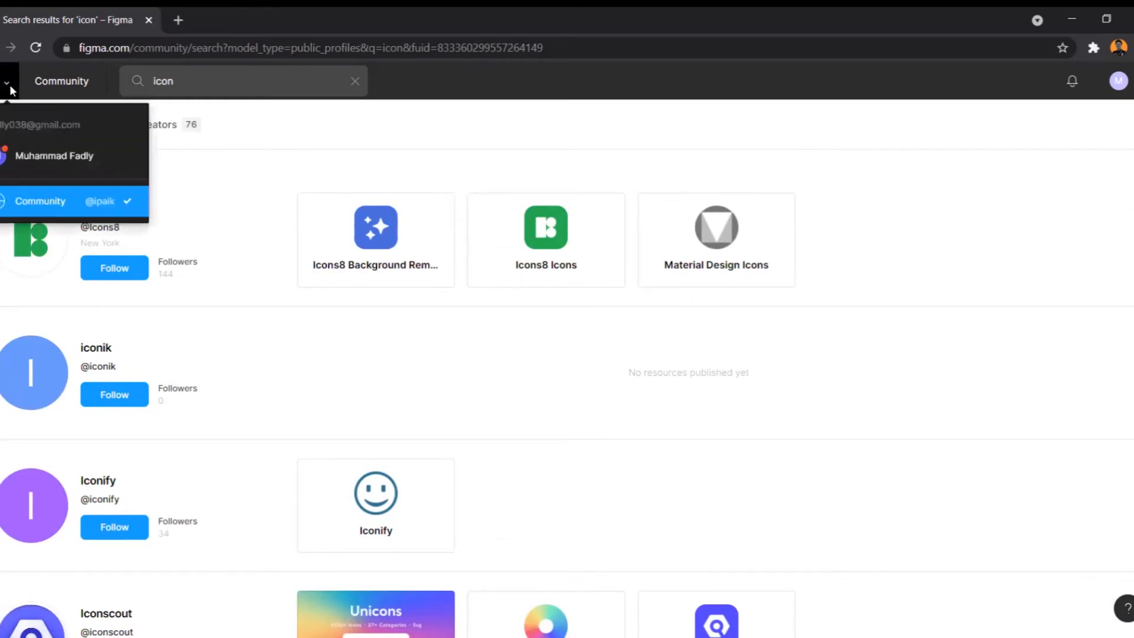
pyautogui.click(27, 155)
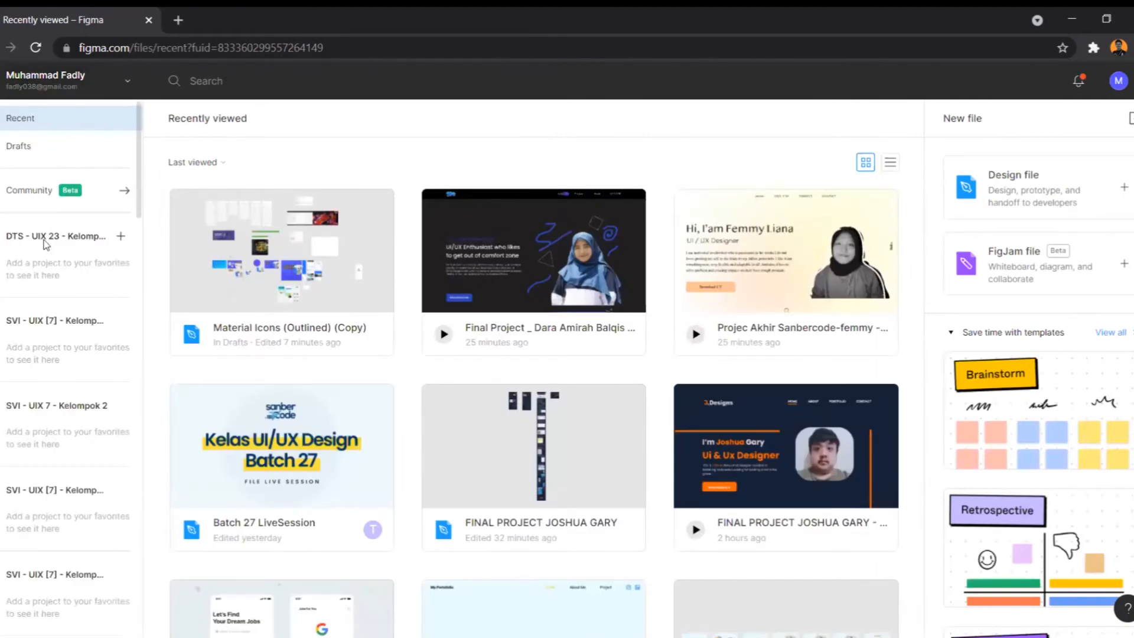
pyautogui.scroll(-3, 43, 245)
pyautogui.scroll(2, 12, 223)
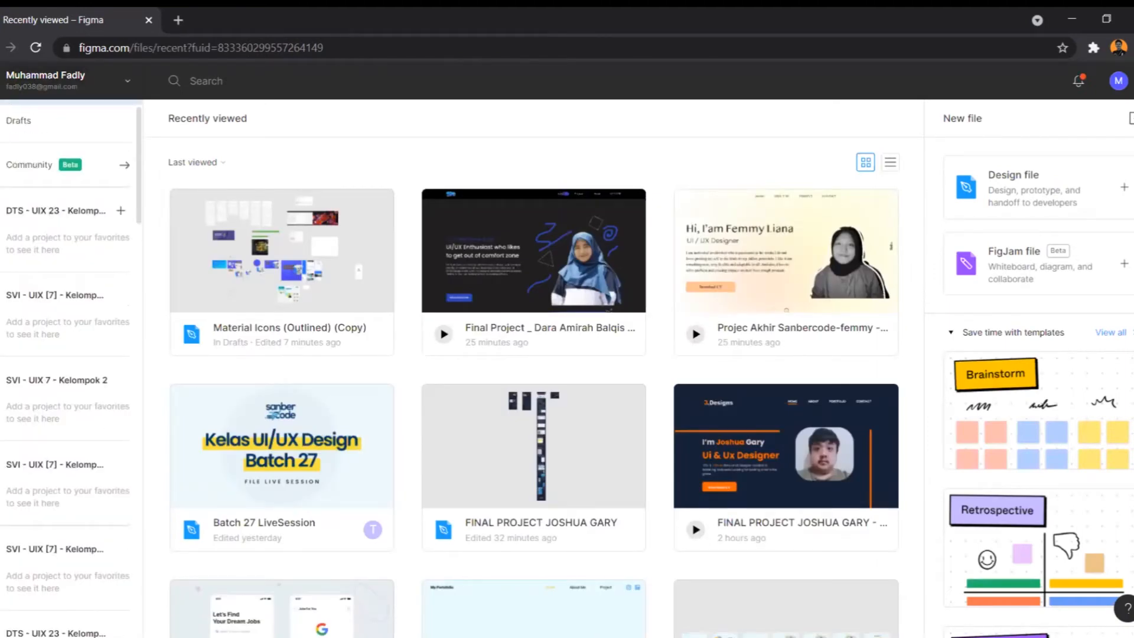
pyautogui.scroll(-2, 38, 274)
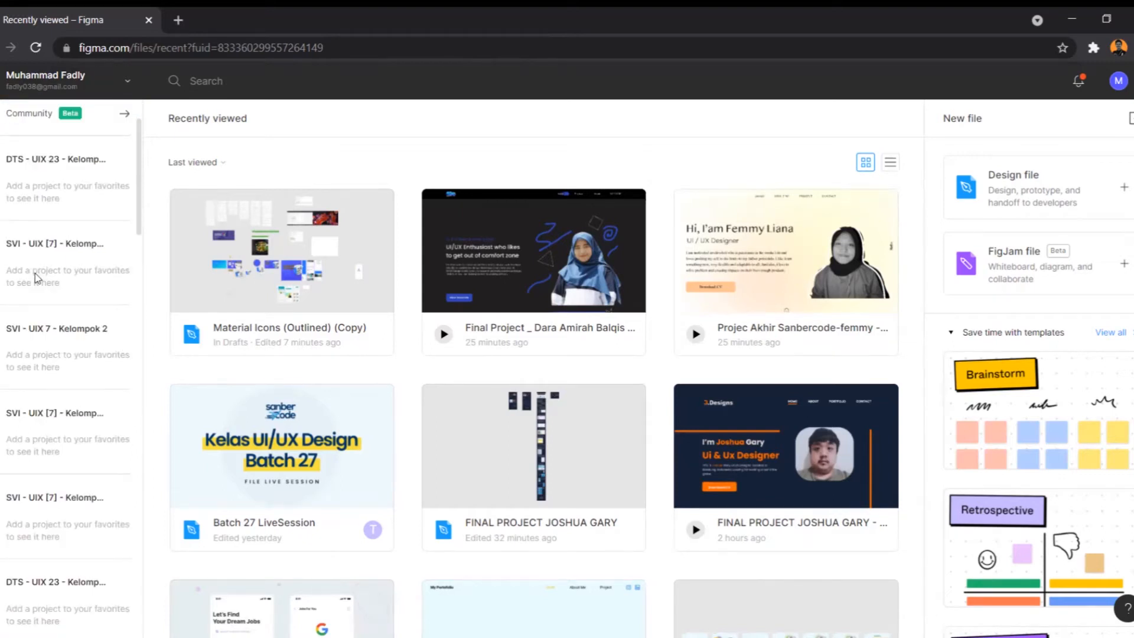
pyautogui.scroll(3, 37, 272)
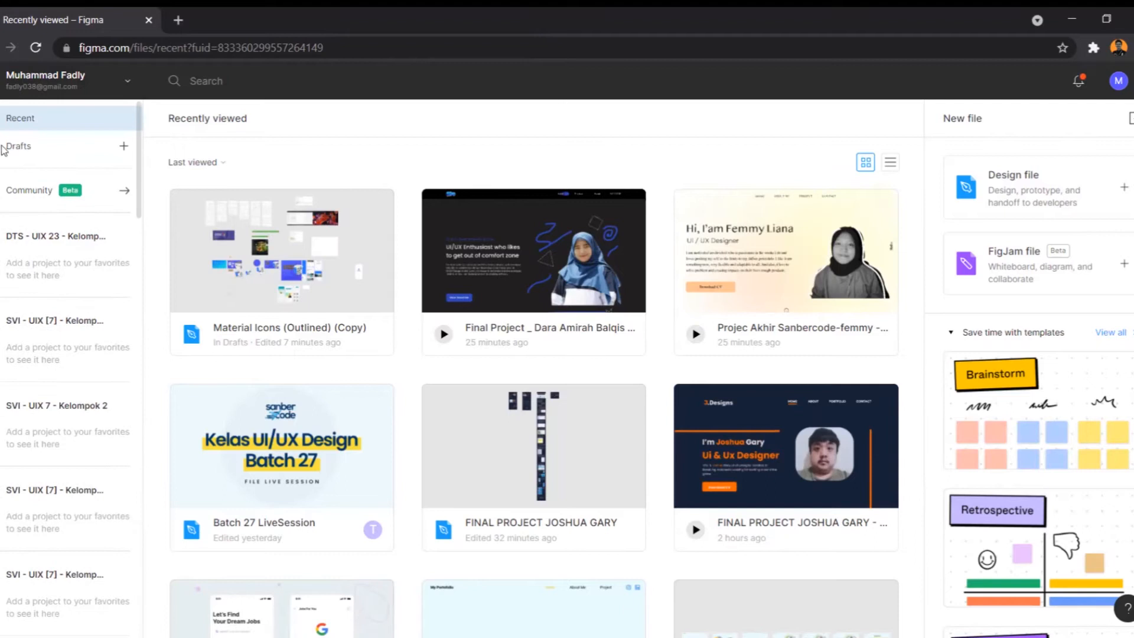
pyautogui.scroll(-10, 33, 272)
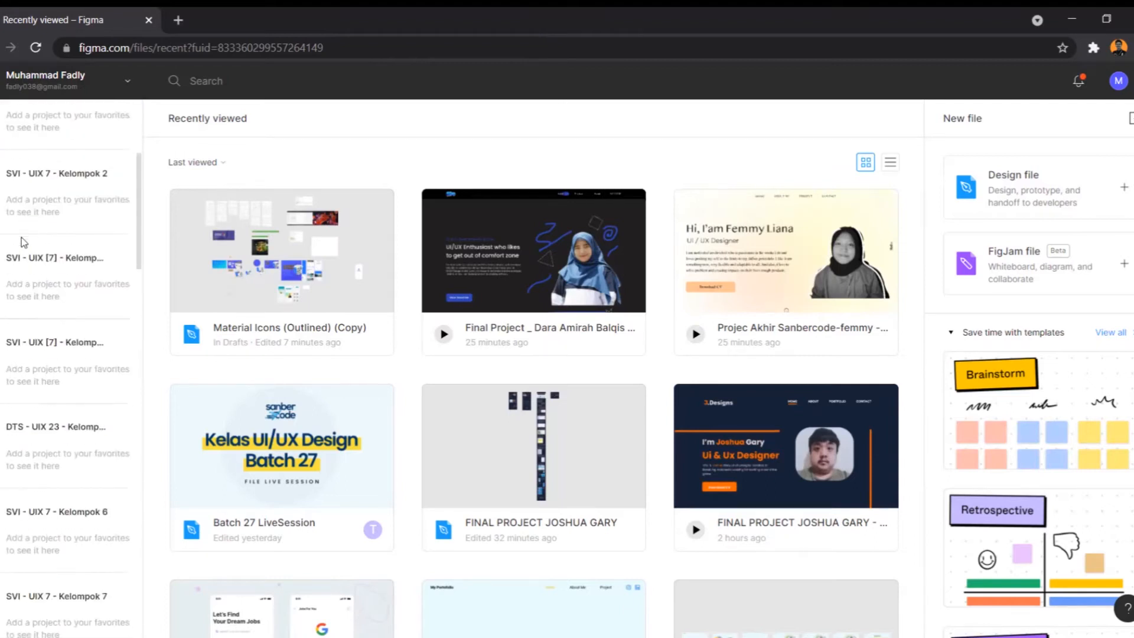
pyautogui.scroll(-10, 32, 273)
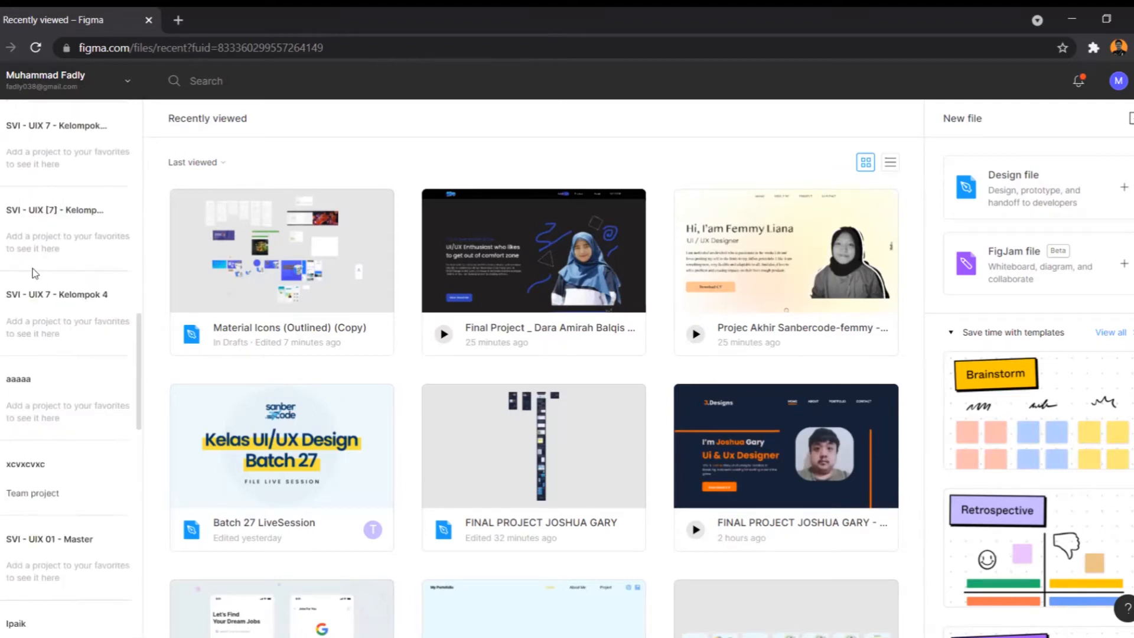
pyautogui.scroll(-9, 34, 273)
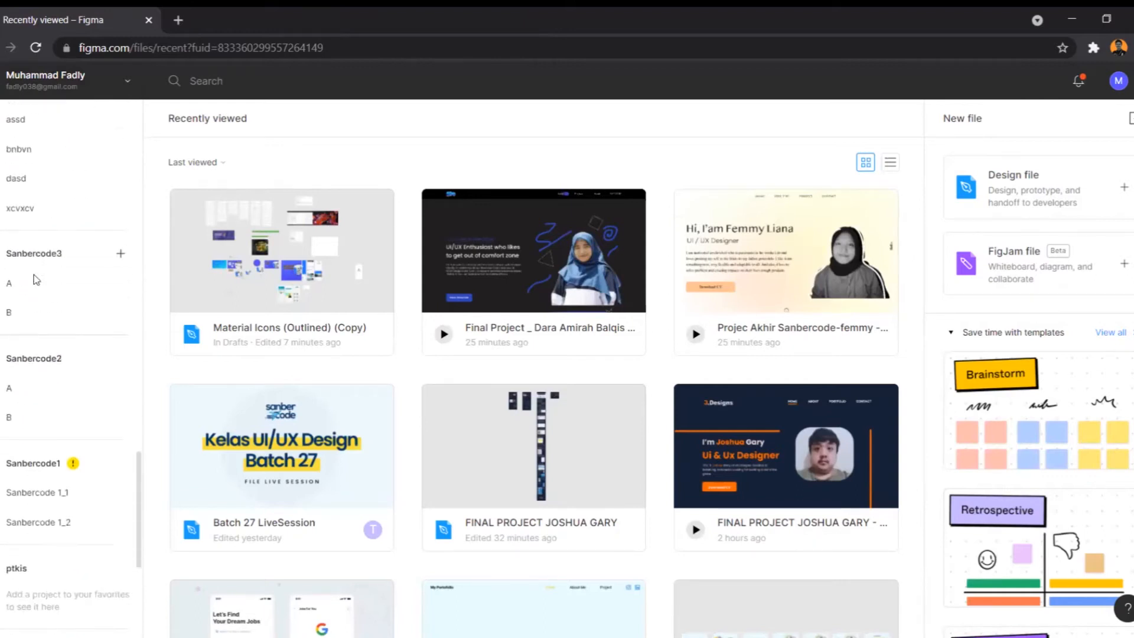
pyautogui.scroll(-2, 46, 301)
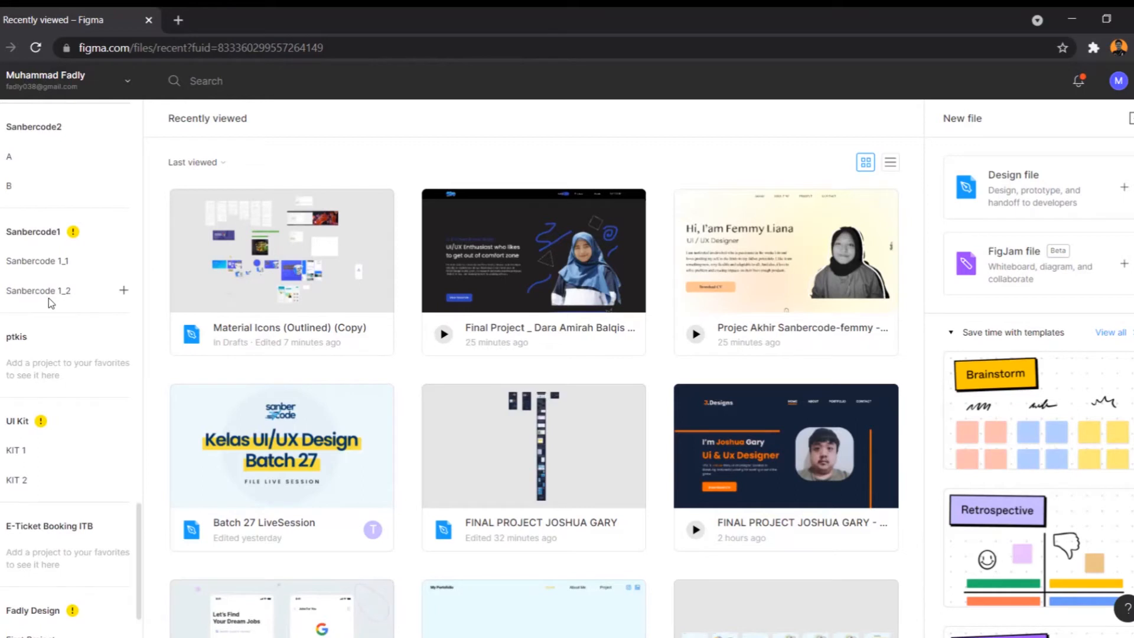
pyautogui.scroll(-3, 48, 299)
pyautogui.scroll(3, 23, 272)
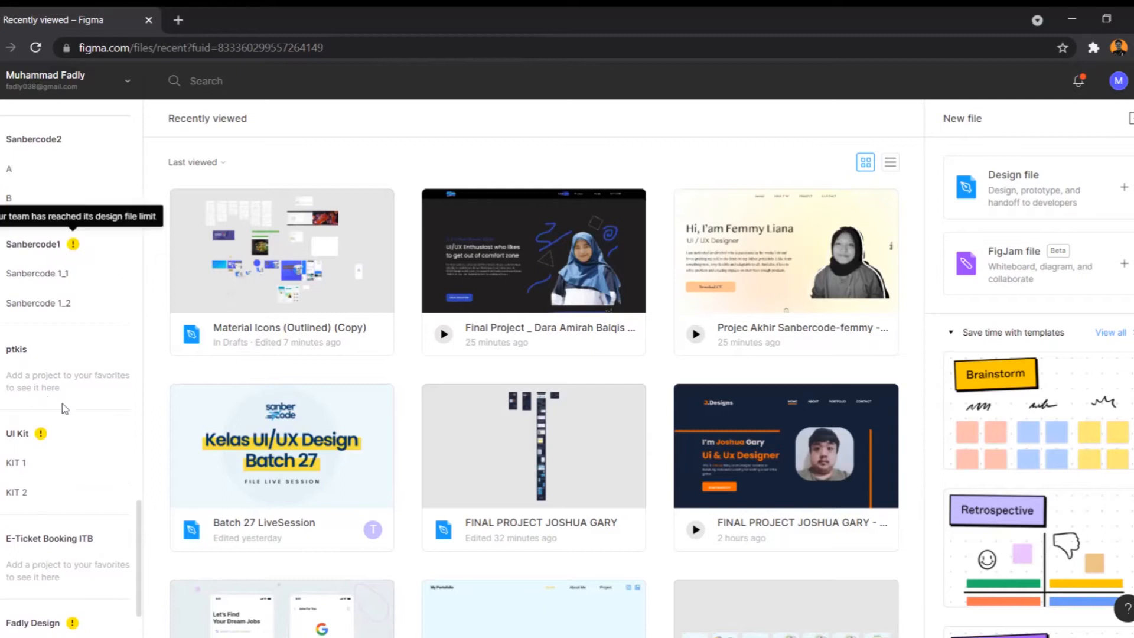
pyautogui.scroll(-2, 32, 368)
pyautogui.scroll(1, 36, 319)
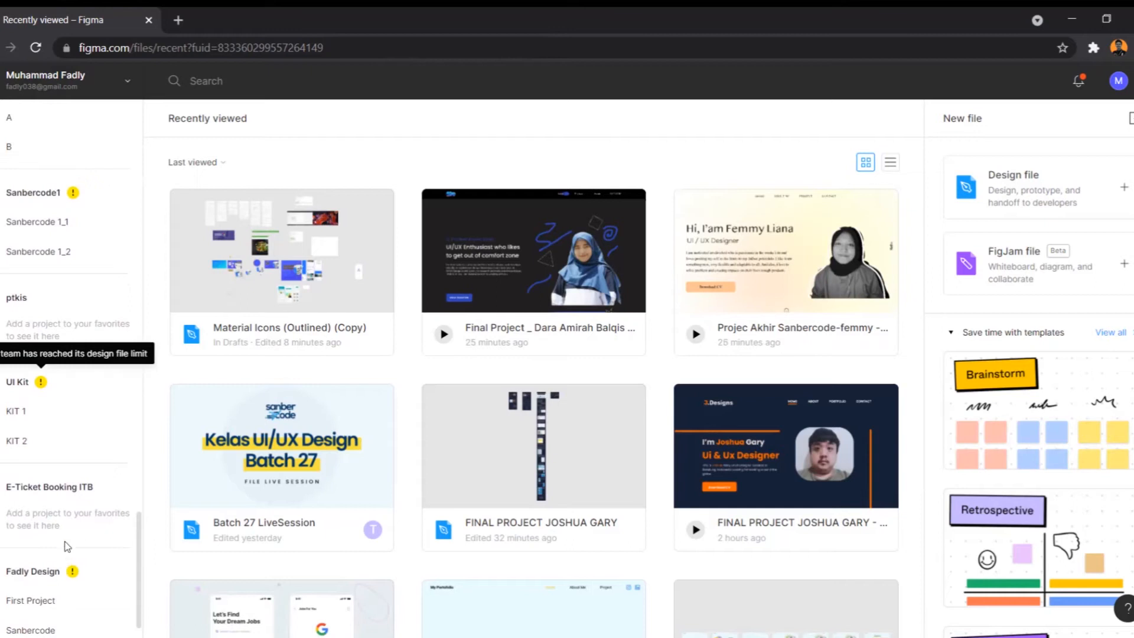
pyautogui.scroll(20, 27, 275)
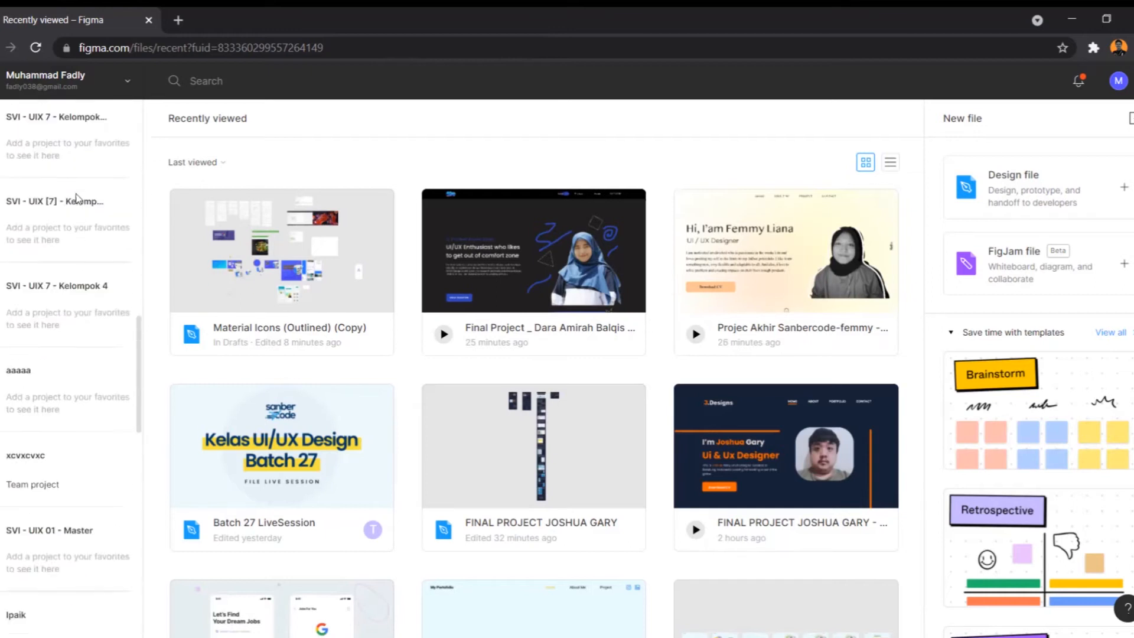
pyautogui.scroll(4, 50, 201)
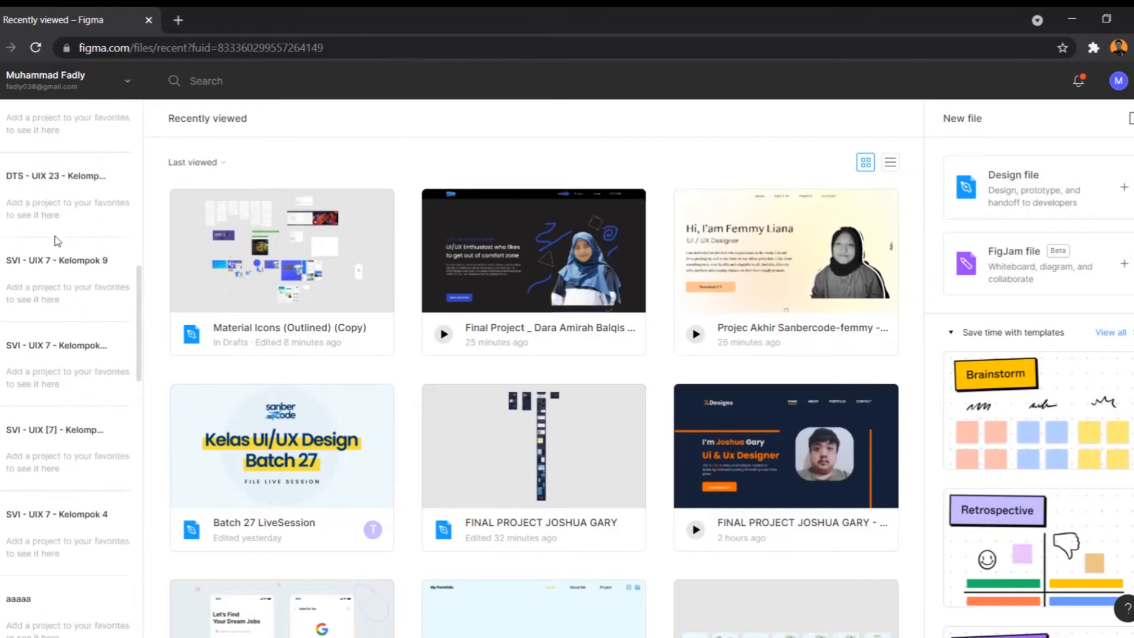
pyautogui.scroll(4, 70, 232)
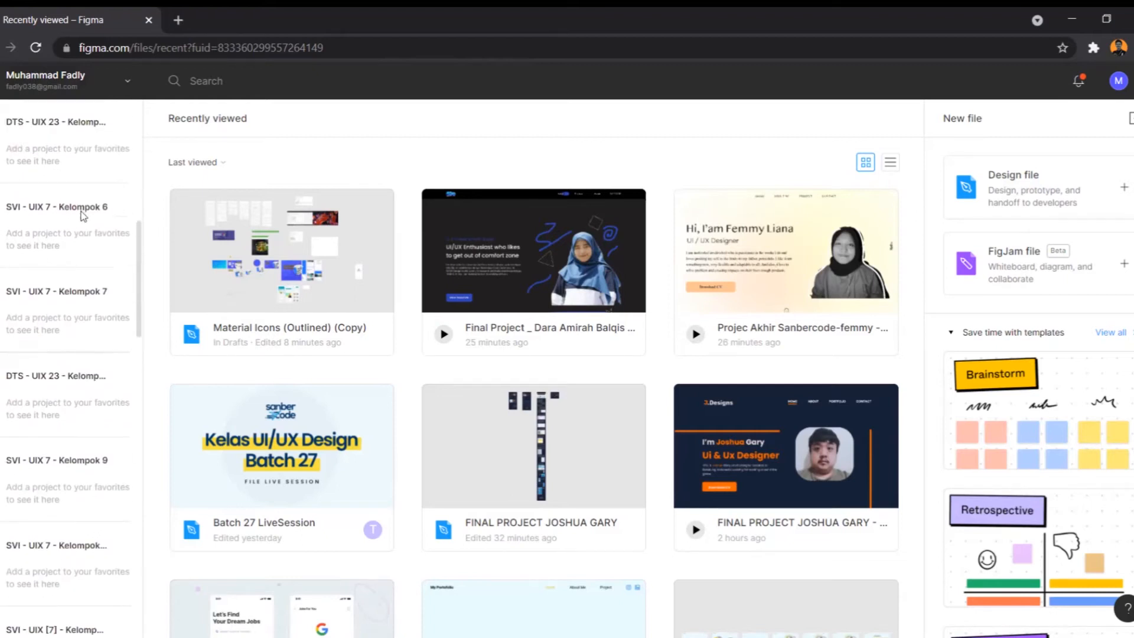
# - Go to the drafts and create a new design file there
pyautogui.scroll(5, 61, 298)
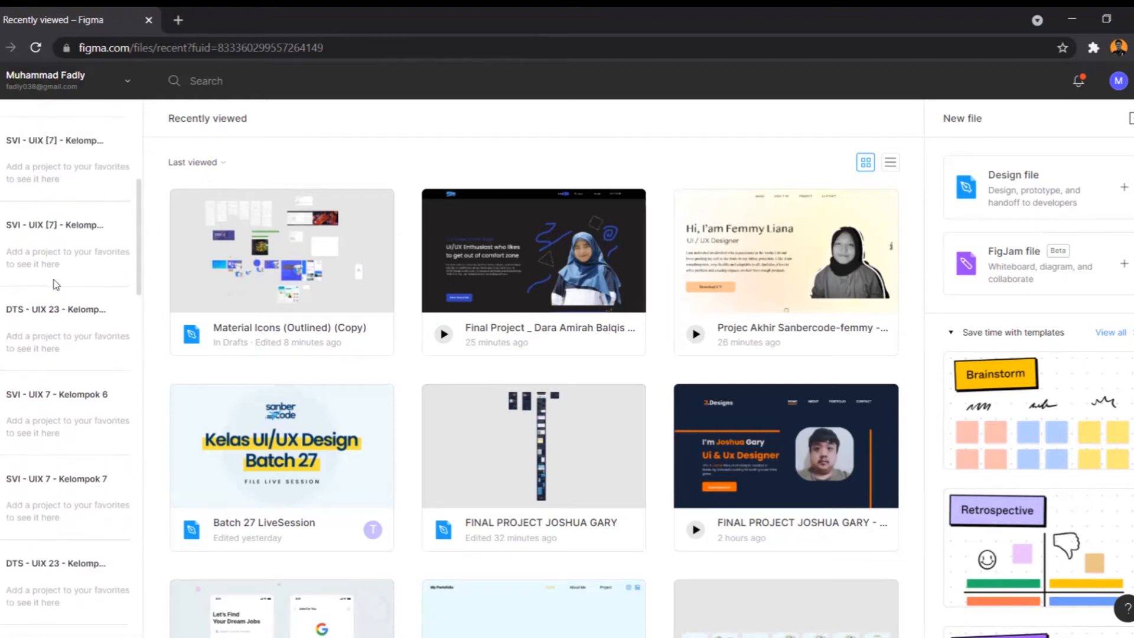
pyautogui.scroll(3, 55, 252)
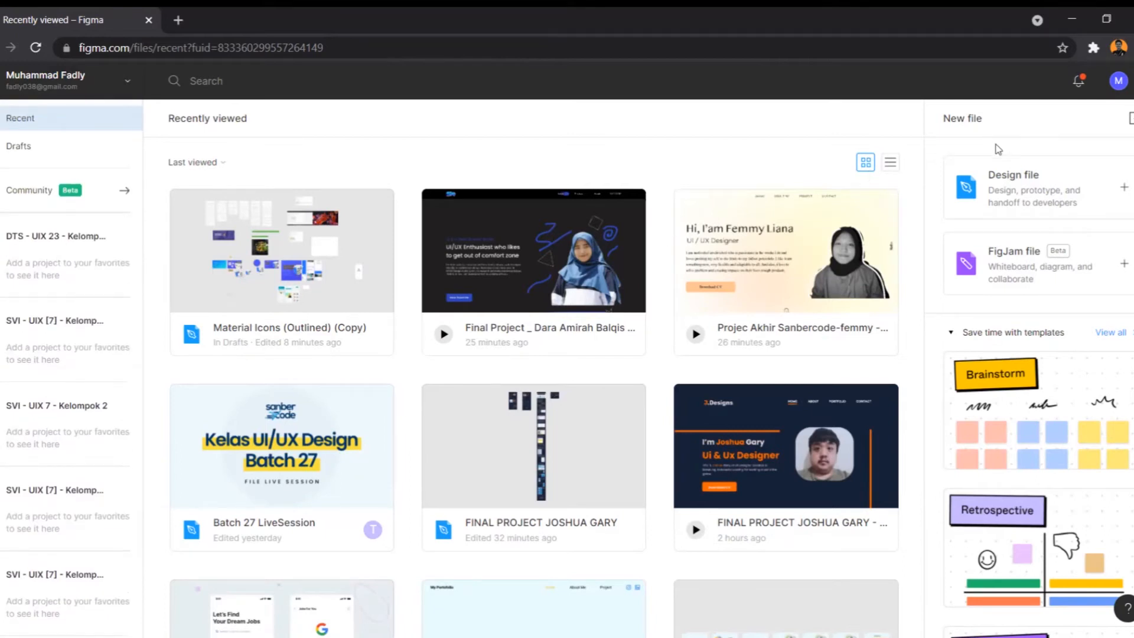
pyautogui.click(66, 149)
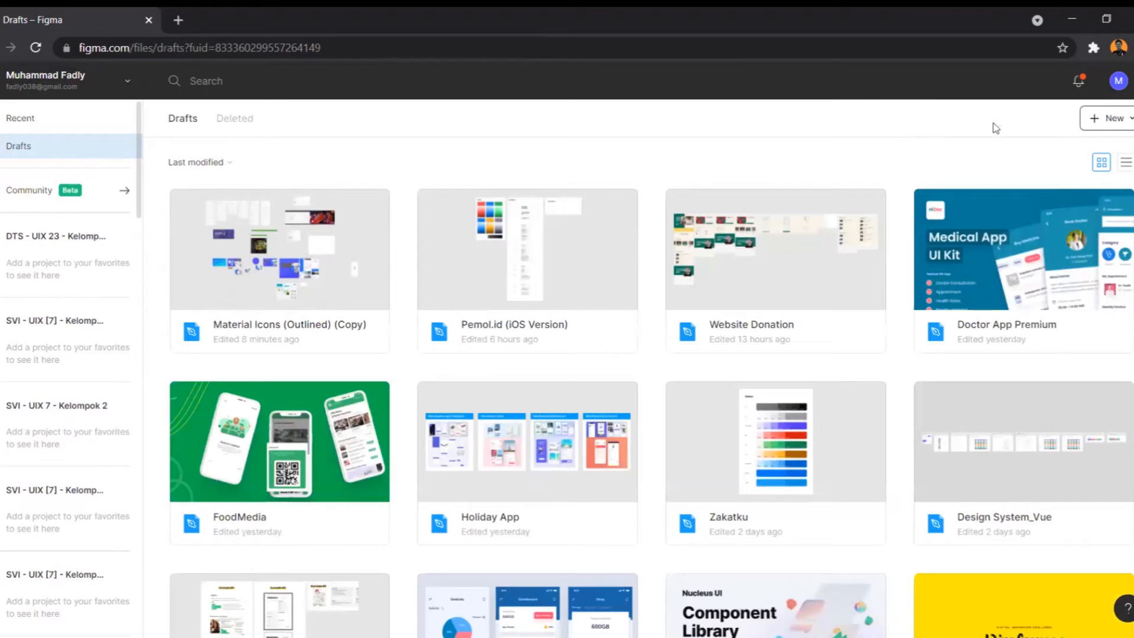
pyautogui.click(1117, 121)
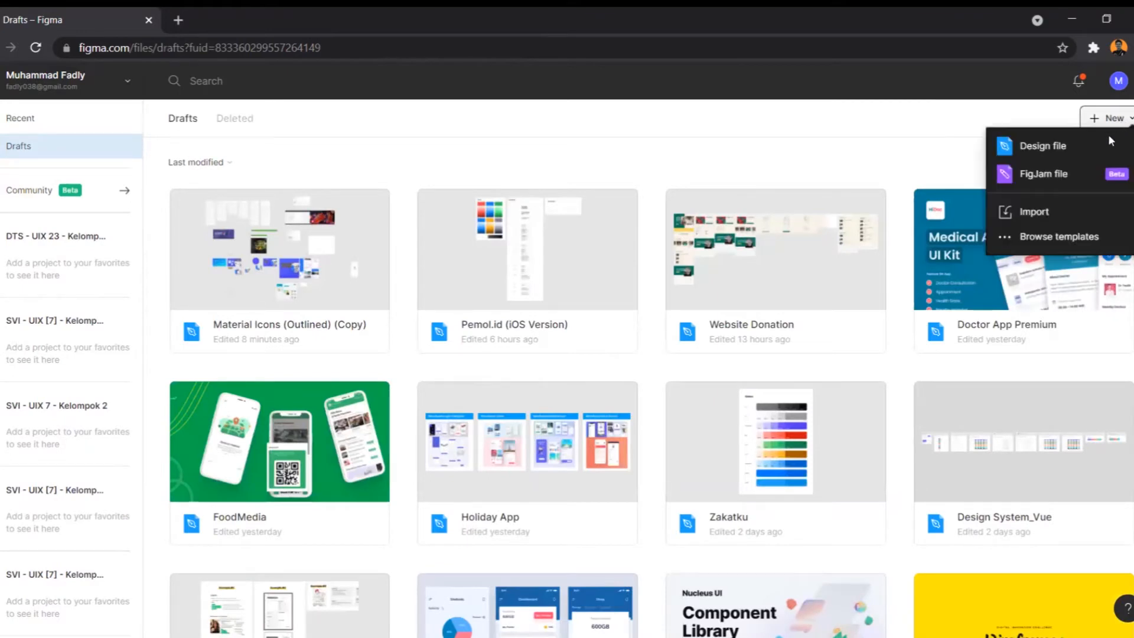
pyautogui.click(1043, 149)
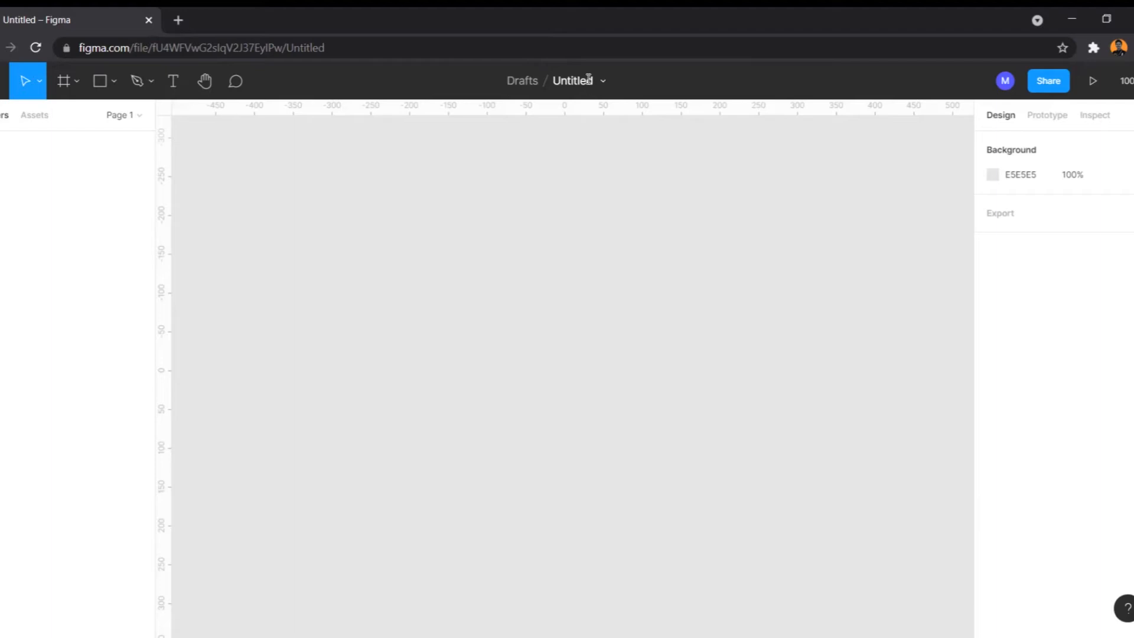
# - Rename the untitled design file to "Sanbercode"
pyautogui.click(588, 81)
pyautogui.write('Sanbercode')
pyautogui.click(594, 155)
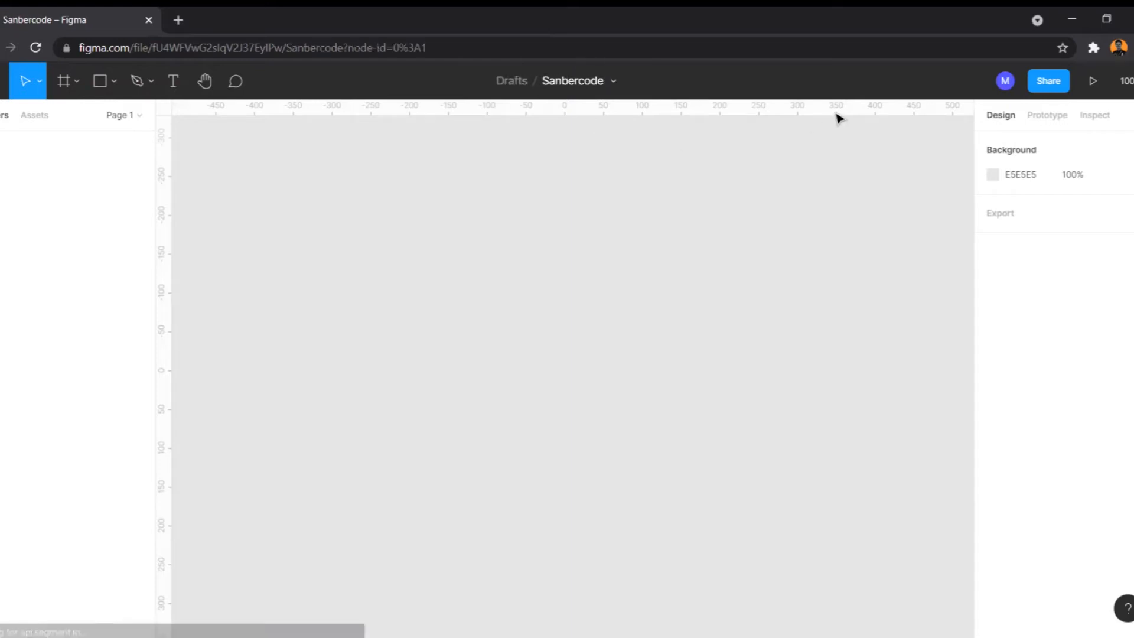
# - Review the file's sharing options, including the link access levels "can edit" and "can view", and close them unchanged
pyautogui.click(1049, 87)
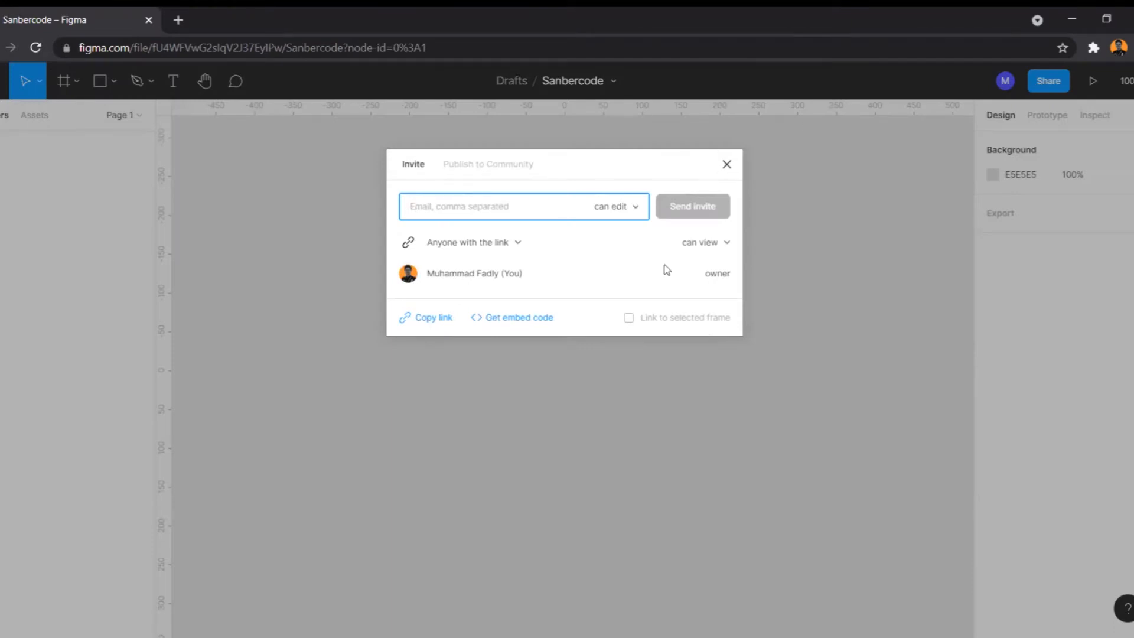
pyautogui.click(702, 243)
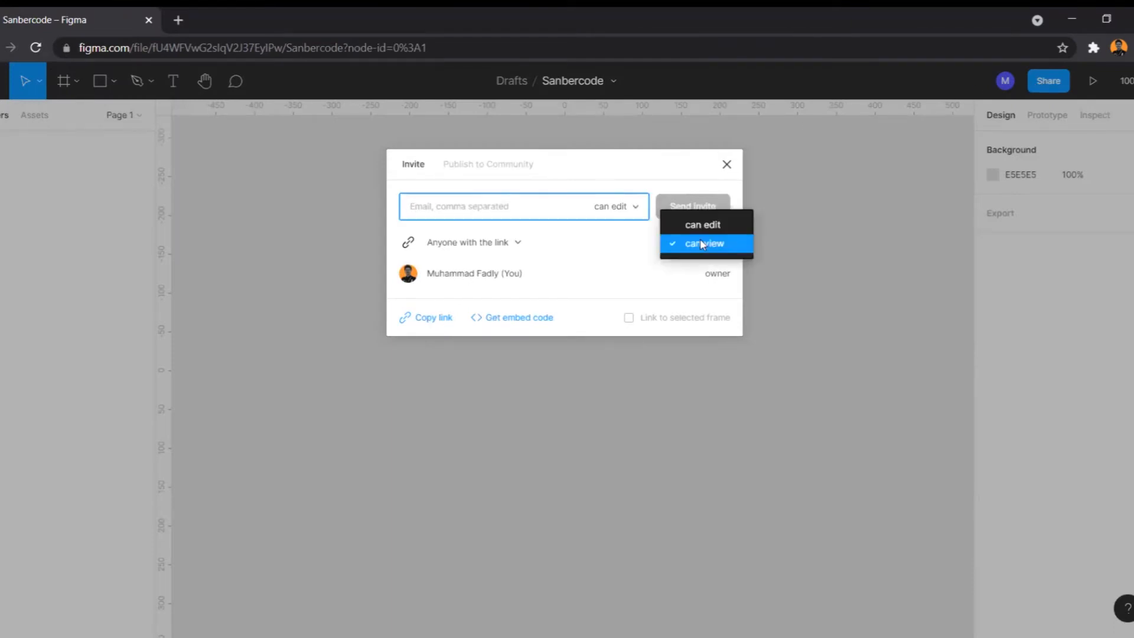
pyautogui.click(730, 167)
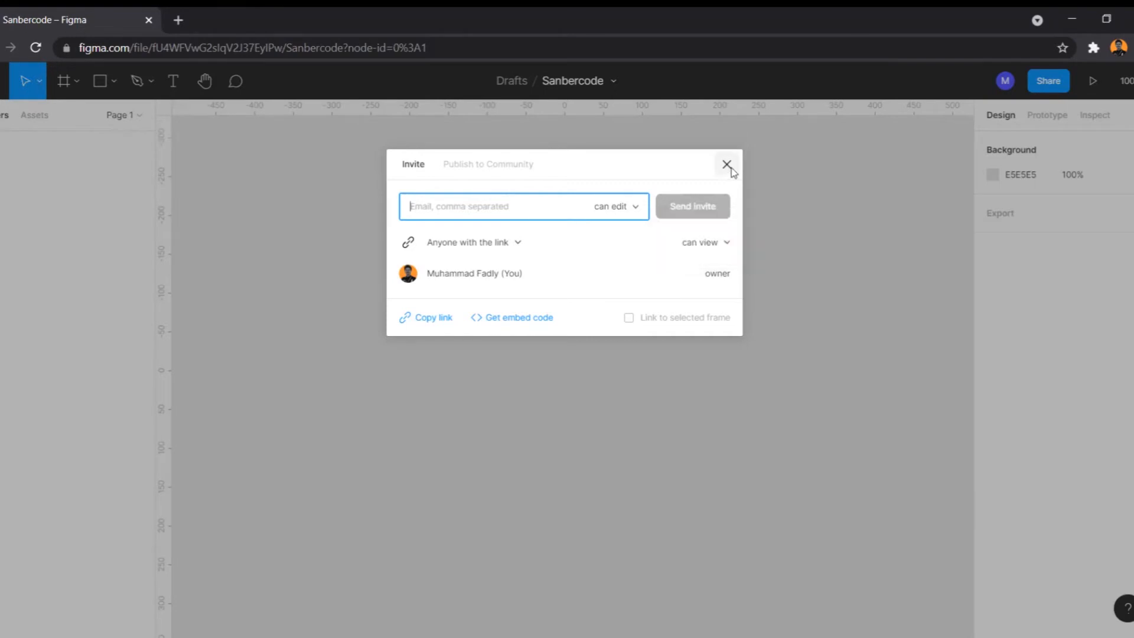
pyautogui.click(726, 166)
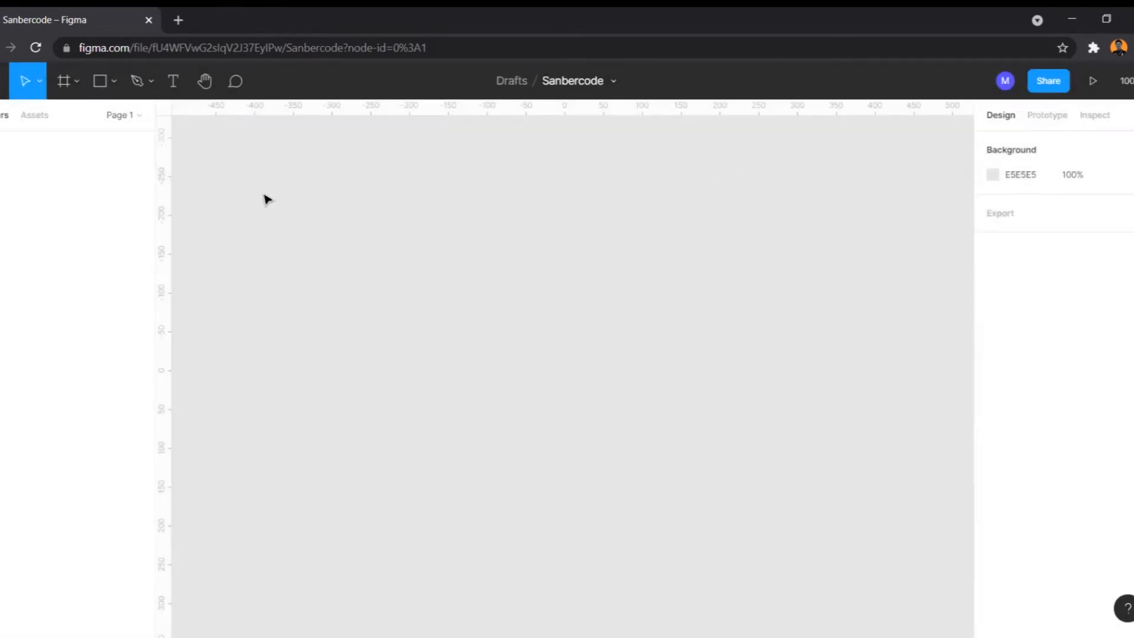
# - Start the Frame tool and look through its preset size categories, from Phone and Tablet to Figma Community
pyautogui.click(66, 83)
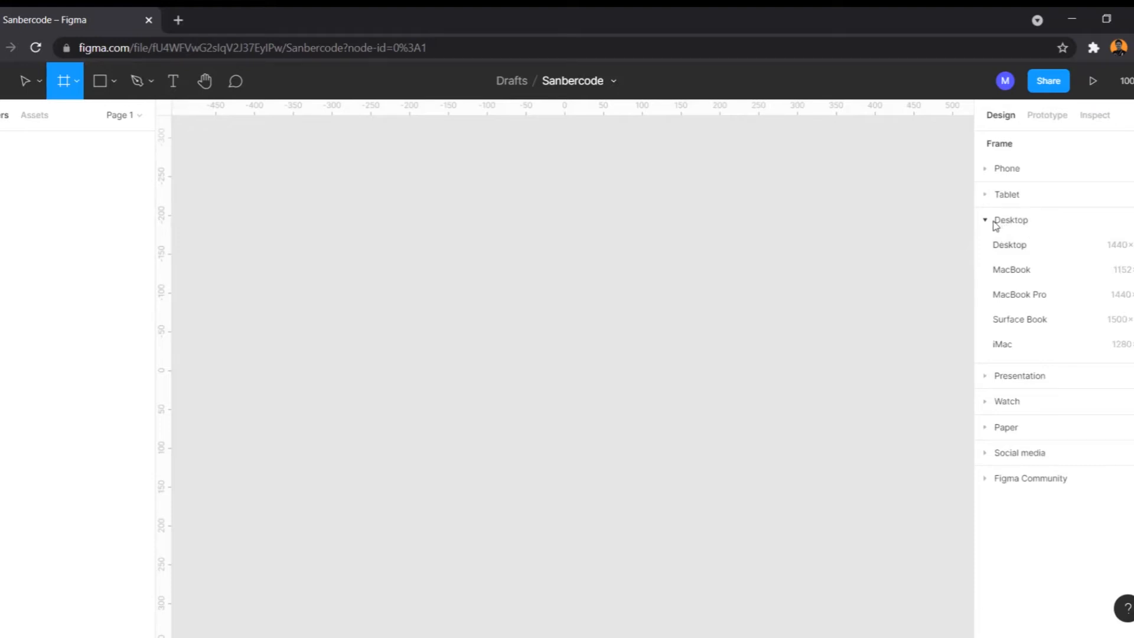
pyautogui.click(986, 171)
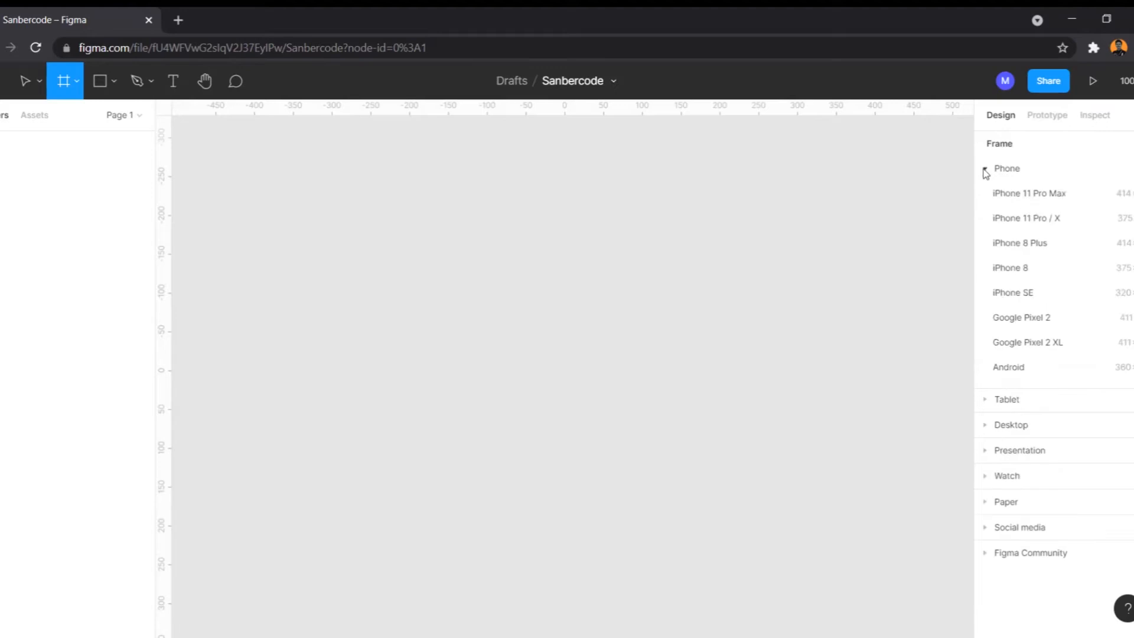
pyautogui.click(988, 171)
pyautogui.click(996, 197)
pyautogui.click(994, 198)
pyautogui.click(993, 223)
pyautogui.click(992, 228)
pyautogui.click(993, 253)
pyautogui.click(991, 253)
pyautogui.click(988, 350)
pyautogui.click(988, 349)
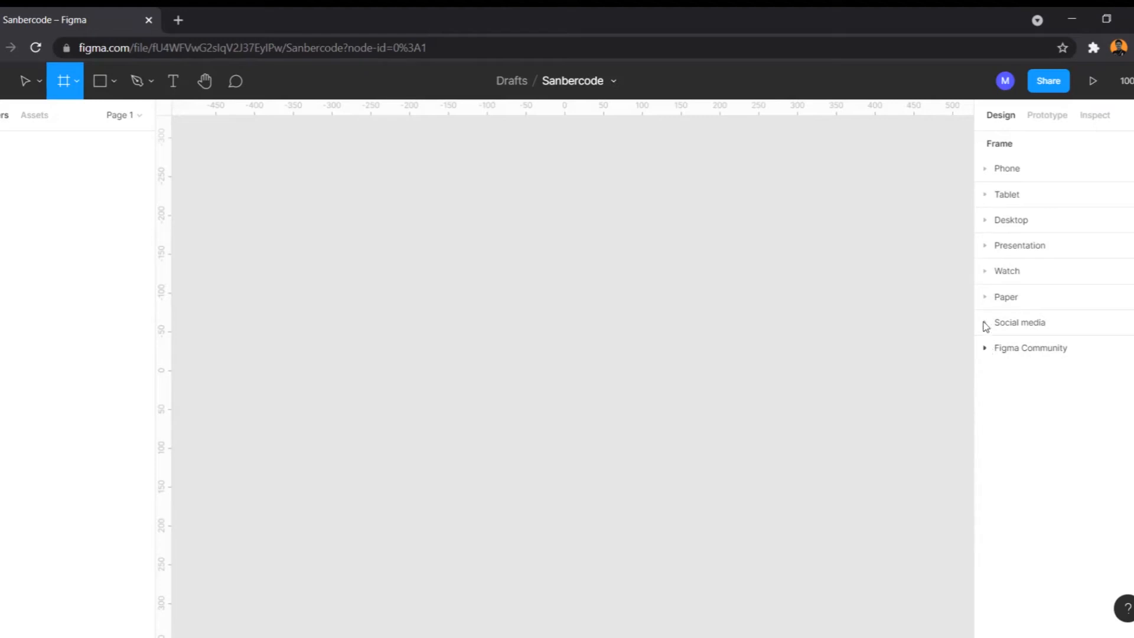
# - Add an iPhone 11 Pro / X preset frame to the canvas and deselect it
pyautogui.click(985, 171)
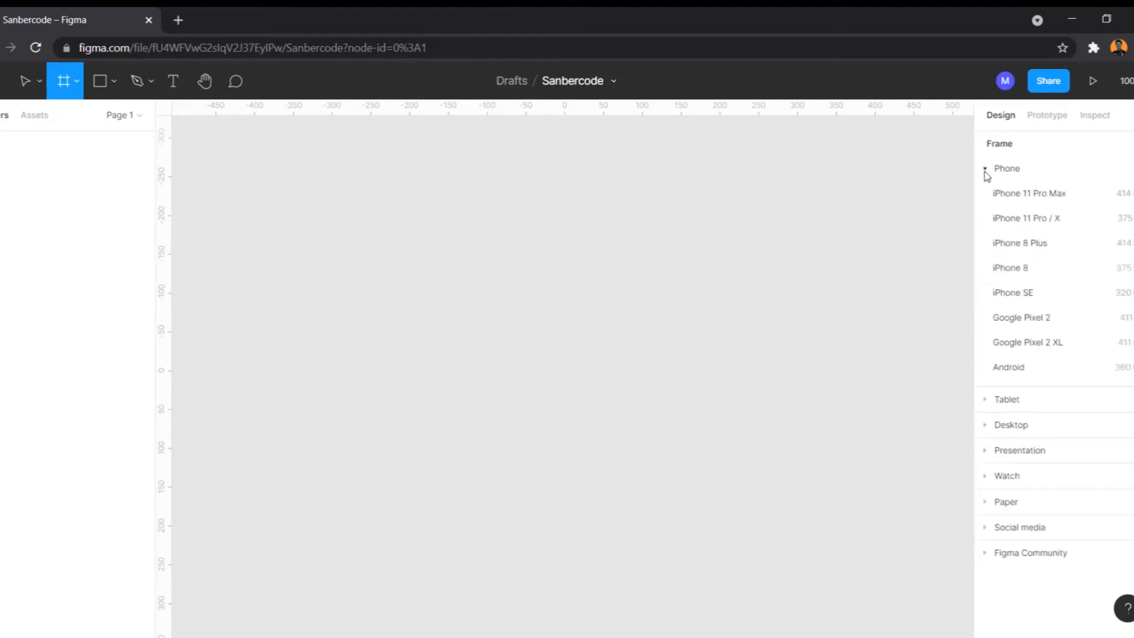
pyautogui.click(998, 219)
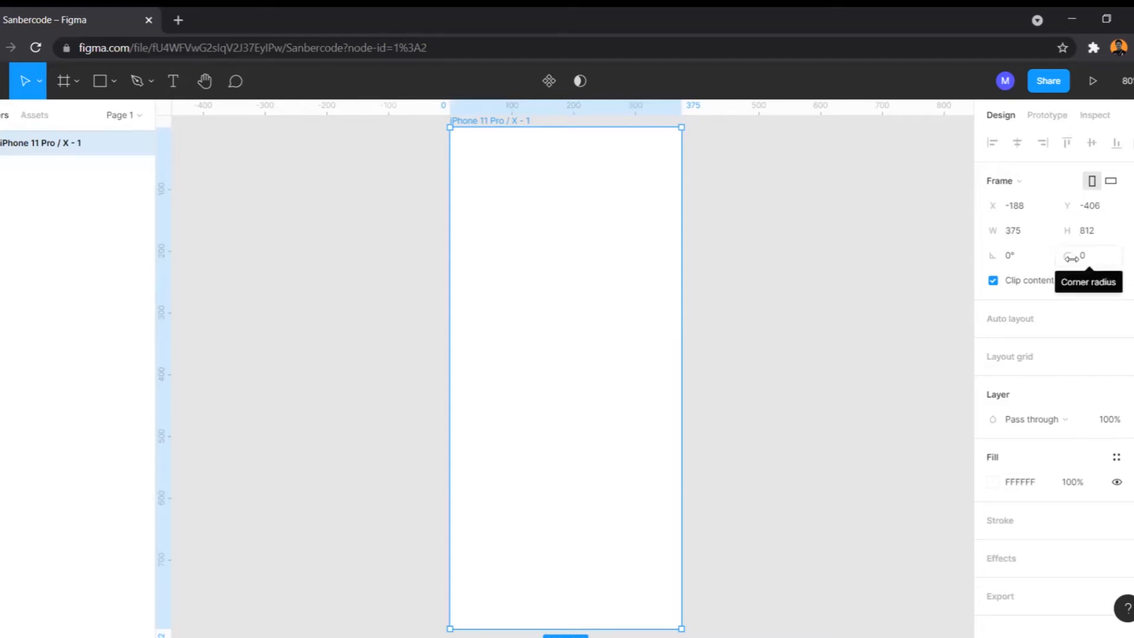
pyautogui.scroll(-1, 1056, 413)
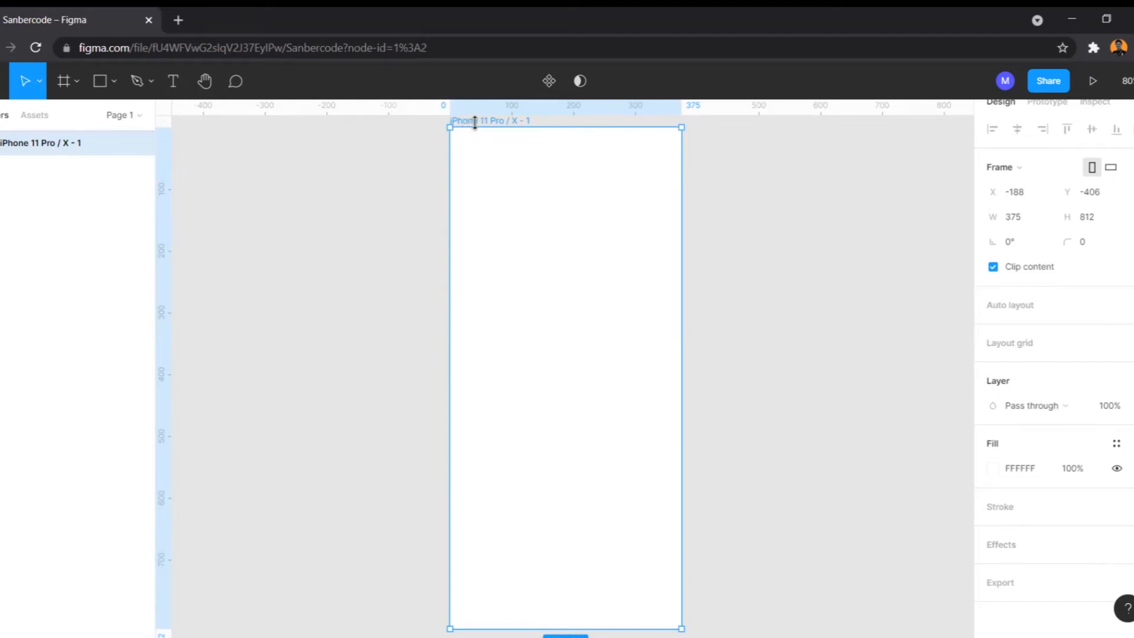
pyautogui.click(768, 300)
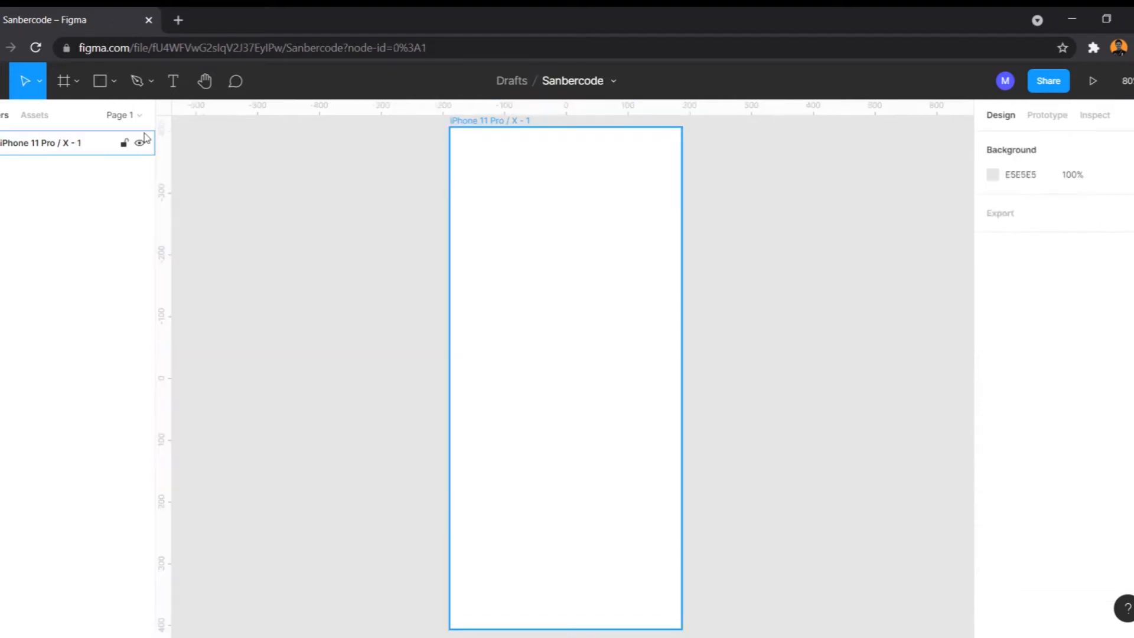
# - Draw a rectangle of about 316 × 58 across the upper-middle area of the iPhone frame
pyautogui.click(115, 86)
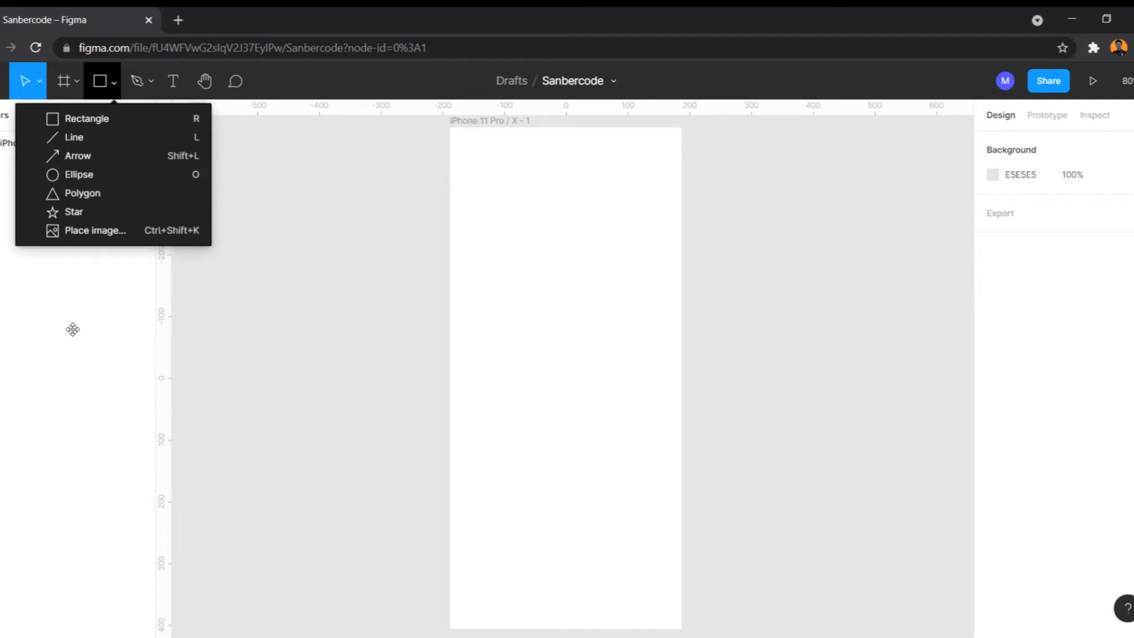
pyautogui.click(103, 122)
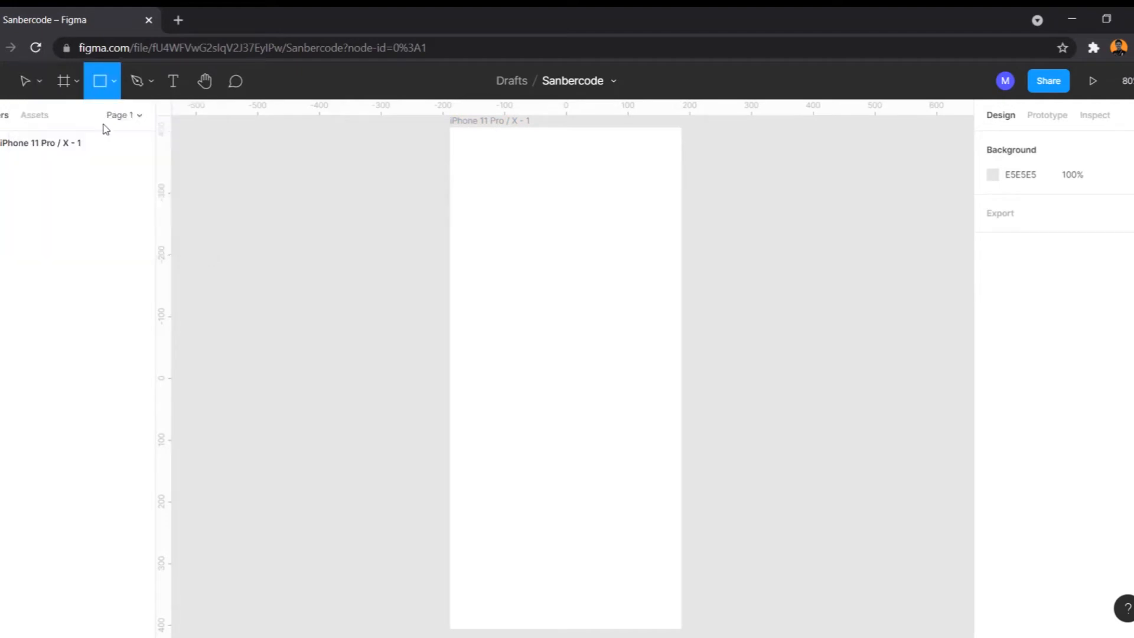
pyautogui.moveTo(467, 290)
pyautogui.mouseDown()
pyautogui.moveTo(500, 322)
pyautogui.moveTo(663, 329)
pyautogui.mouseUp()
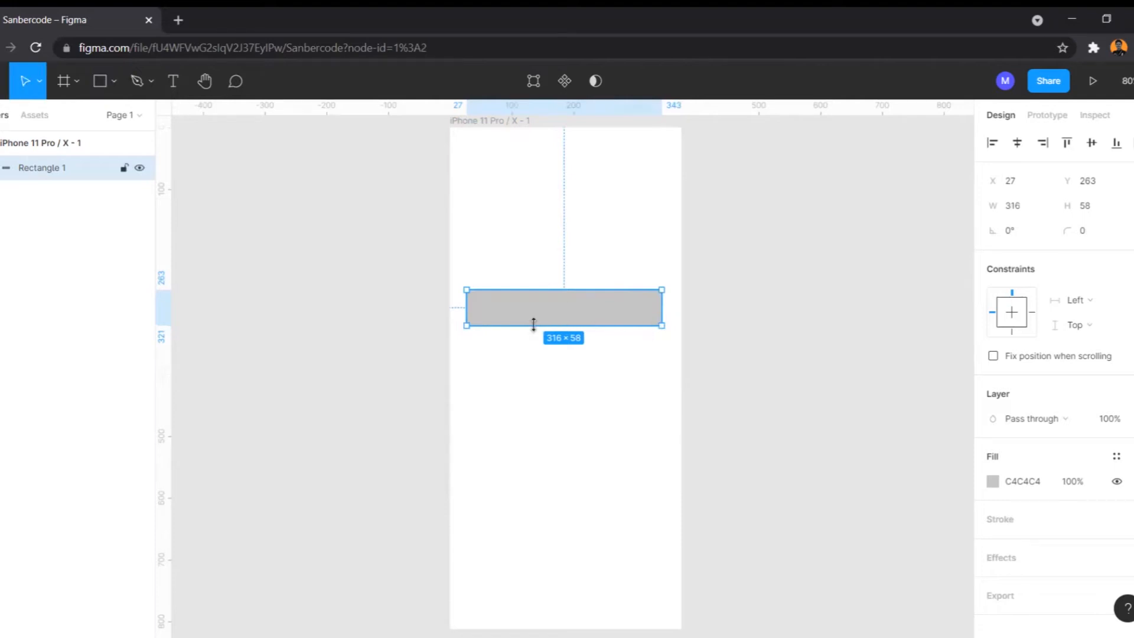
# - Nudge the rectangle horizontally until it is 24 px from the frame's left edge, checking its distances to the frame
pyautogui.click(562, 263)
pyautogui.click(547, 312)
pyautogui.press('alt')
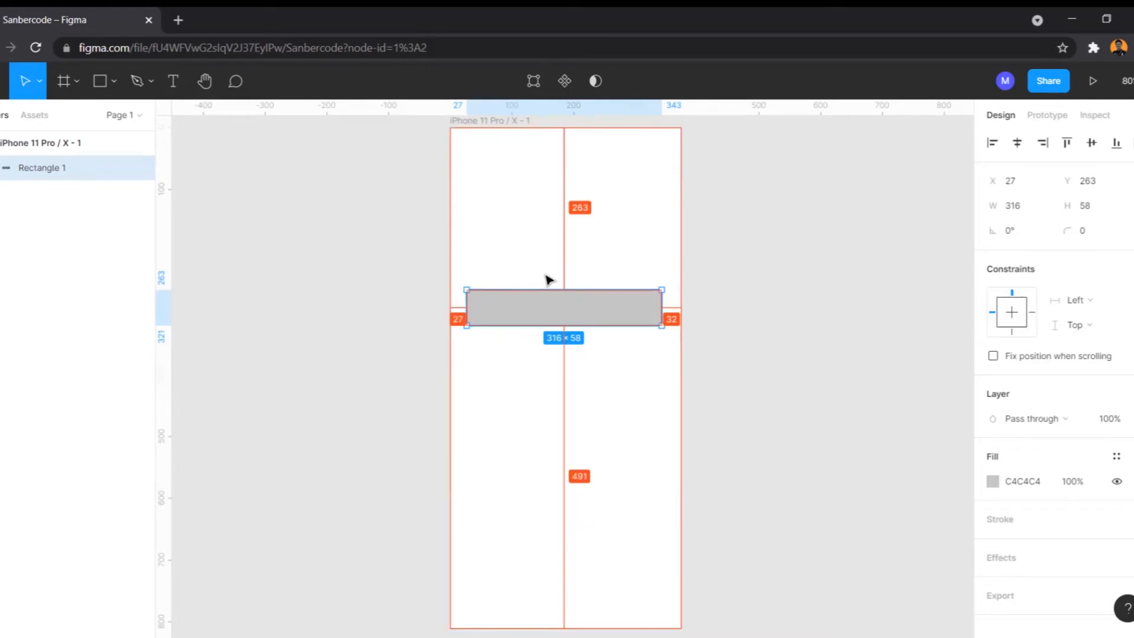
pyautogui.press('Left')
pyautogui.press('Left')
pyautogui.press('Left')
pyautogui.press('alt')
pyautogui.press('Left')
pyautogui.press('Left')
pyautogui.press('alt')
pyautogui.press('Left')
pyautogui.press('Left')
pyautogui.press('alt')
pyautogui.press('Right')
pyautogui.press('Right')
pyautogui.press('alt')
pyautogui.press('Right')
pyautogui.press('Right')
pyautogui.press('alt')
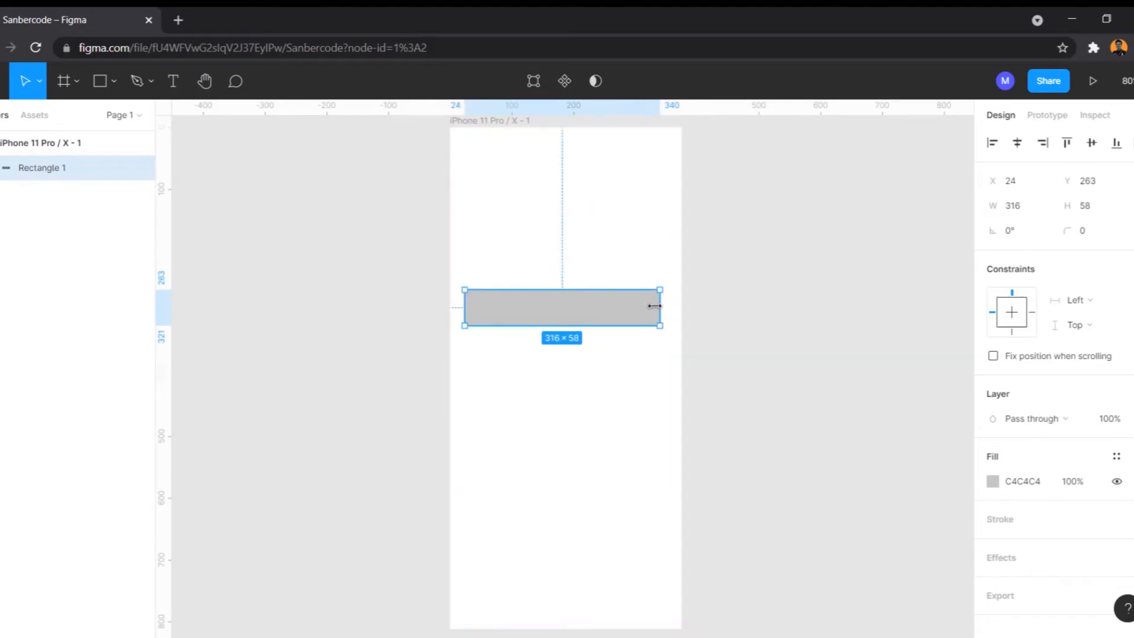
# - Stretch the rectangle's right edge to a width of 327 for a 24 px right margin, then deselect it
pyautogui.moveTo(661, 309); pyautogui.dragTo(671, 309)
pyautogui.press('alt')
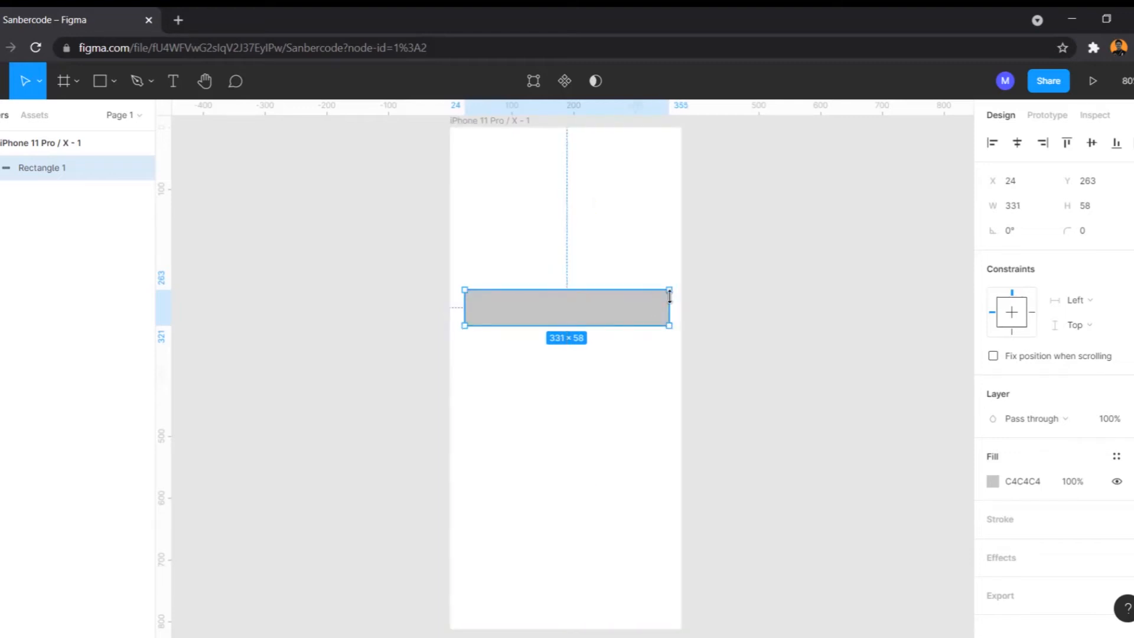
pyautogui.scroll(10, 672, 301)
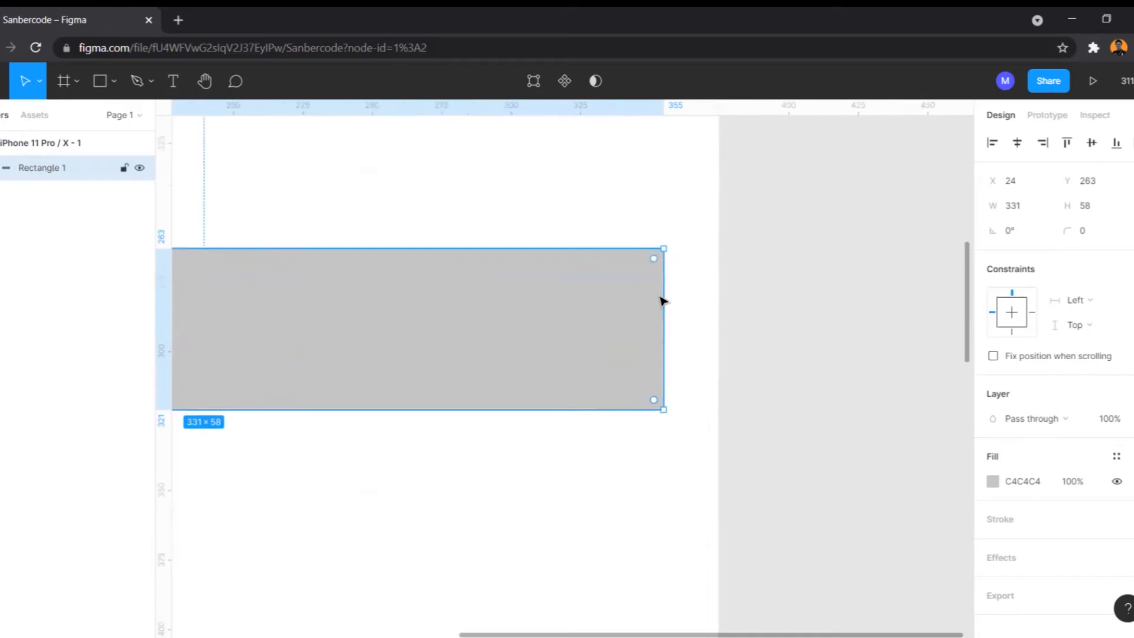
pyautogui.scroll(5, 671, 297)
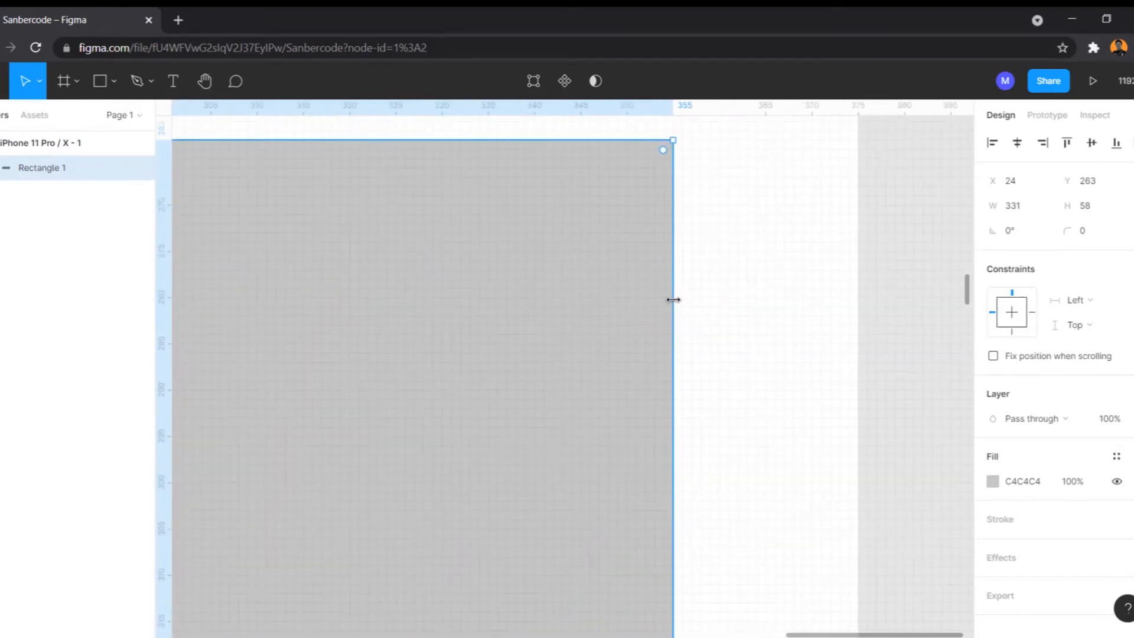
pyautogui.moveTo(668, 299); pyautogui.dragTo(634, 314)
pyautogui.scroll(-8, 635, 314)
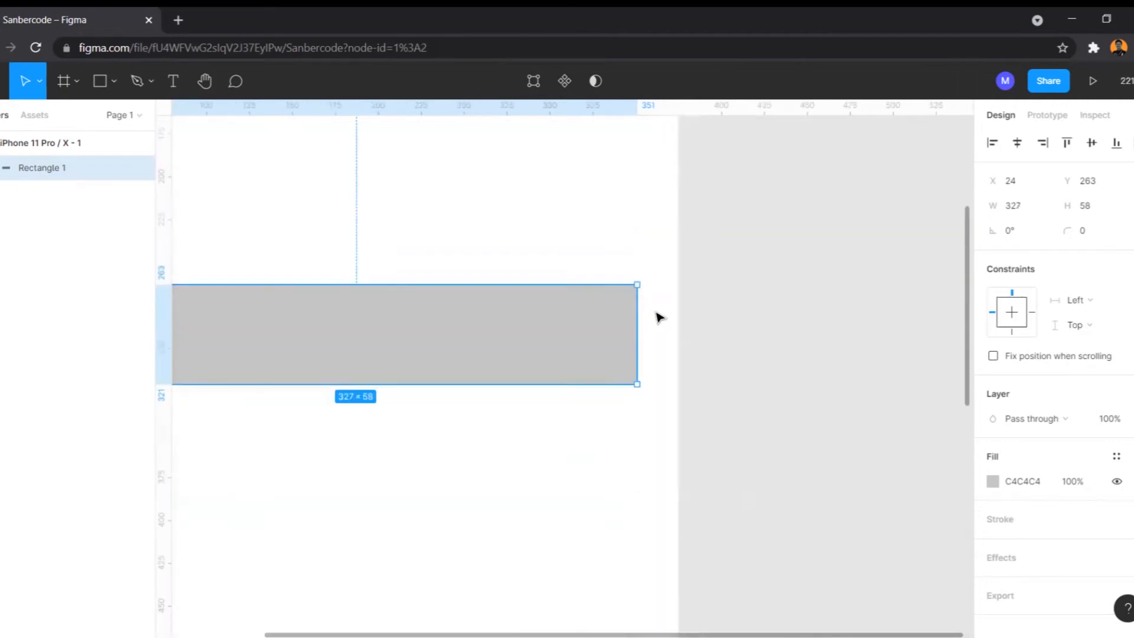
pyautogui.scroll(-4, 658, 318)
pyautogui.click(597, 269)
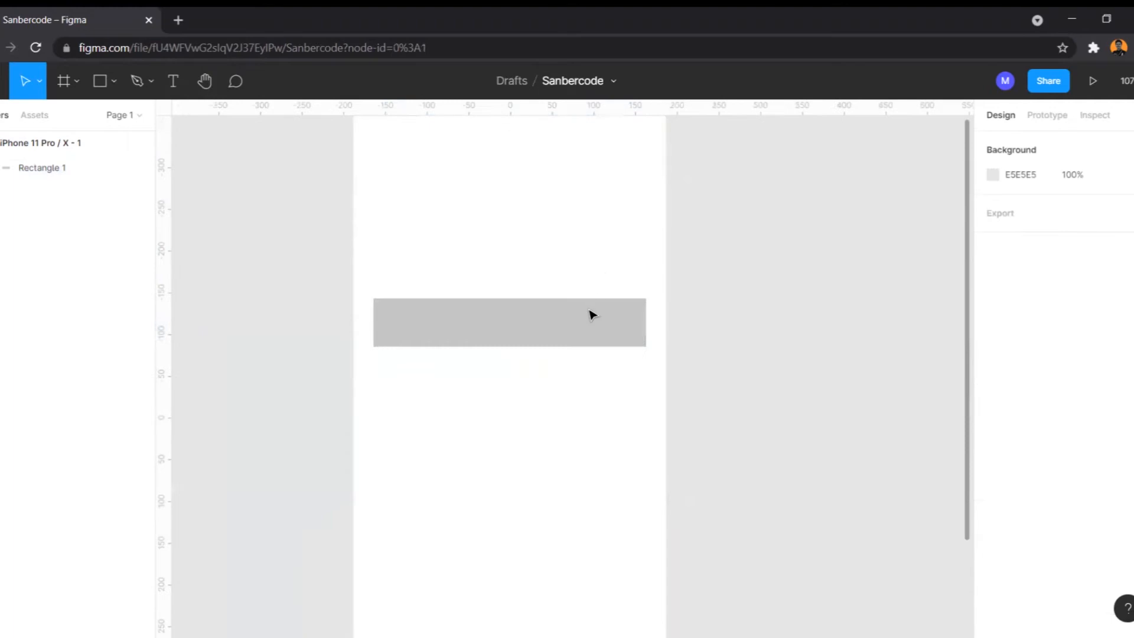
# - Add a layout grid to the iPhone 11 Pro / X frame and change its type to Columns
pyautogui.click(590, 316)
pyautogui.scroll(4, 531, 295)
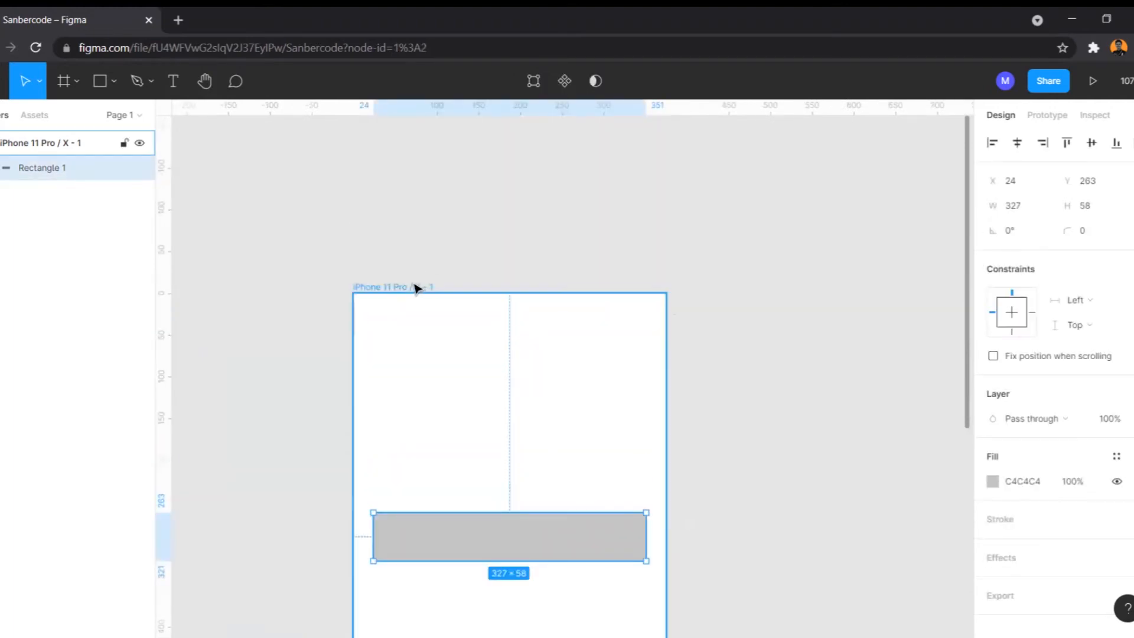
pyautogui.click(463, 314)
pyautogui.scroll(-5, 473, 319)
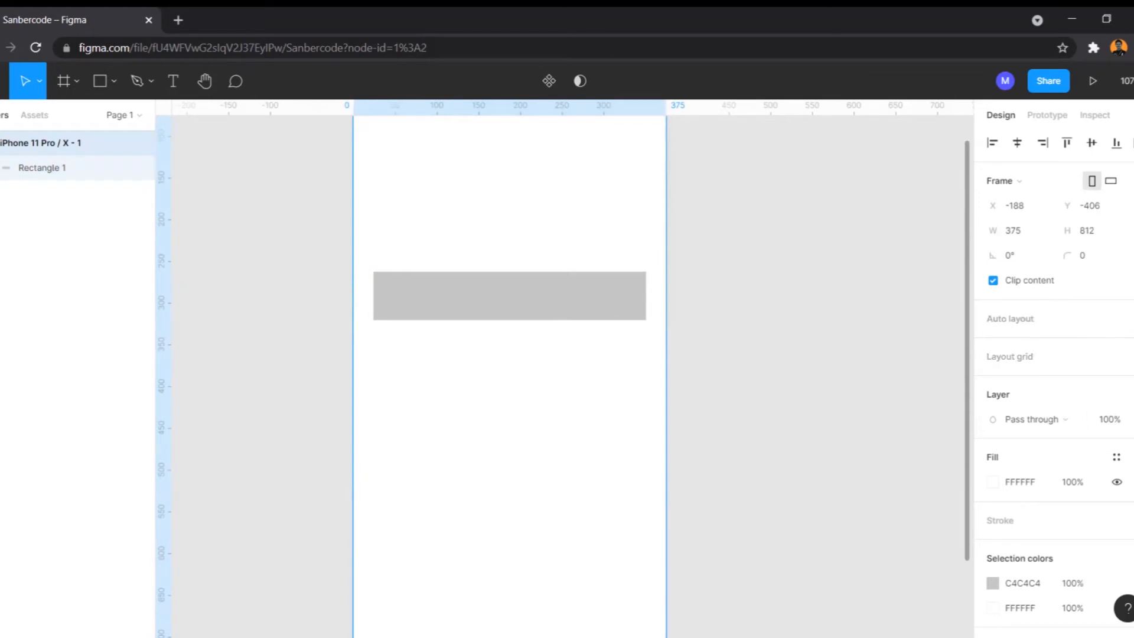
pyautogui.click(1129, 356)
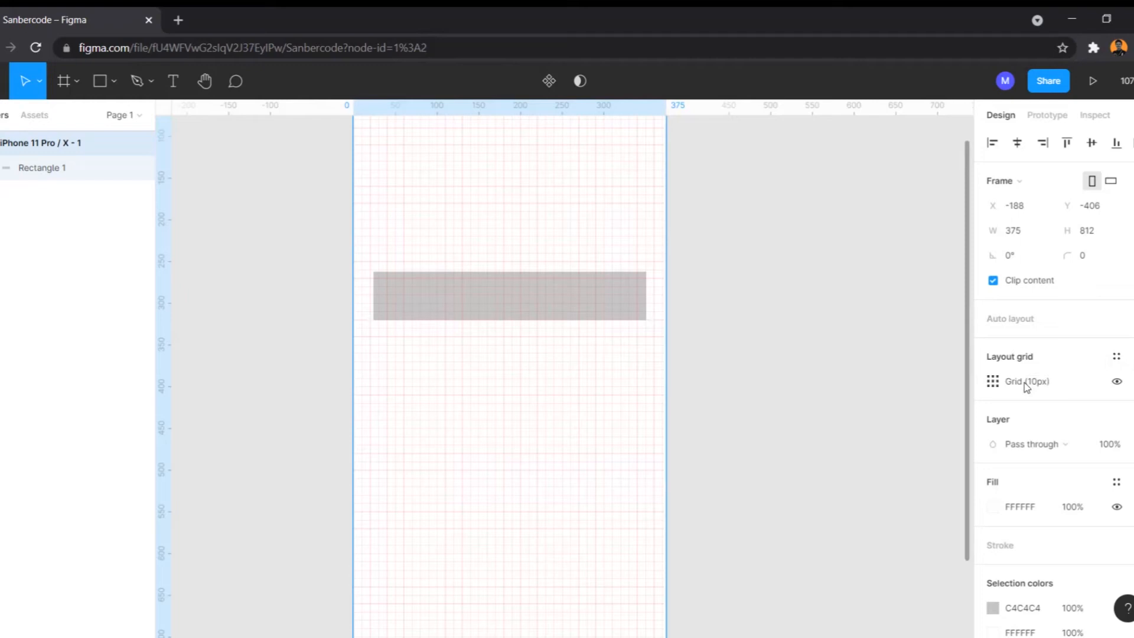
pyautogui.click(994, 388)
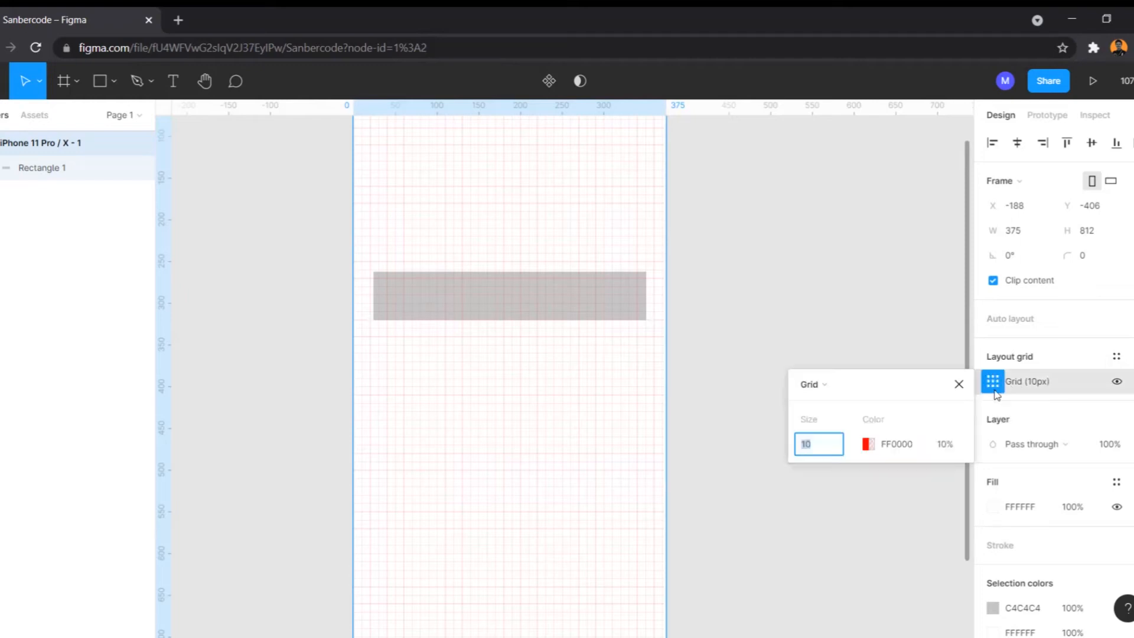
pyautogui.click(824, 392)
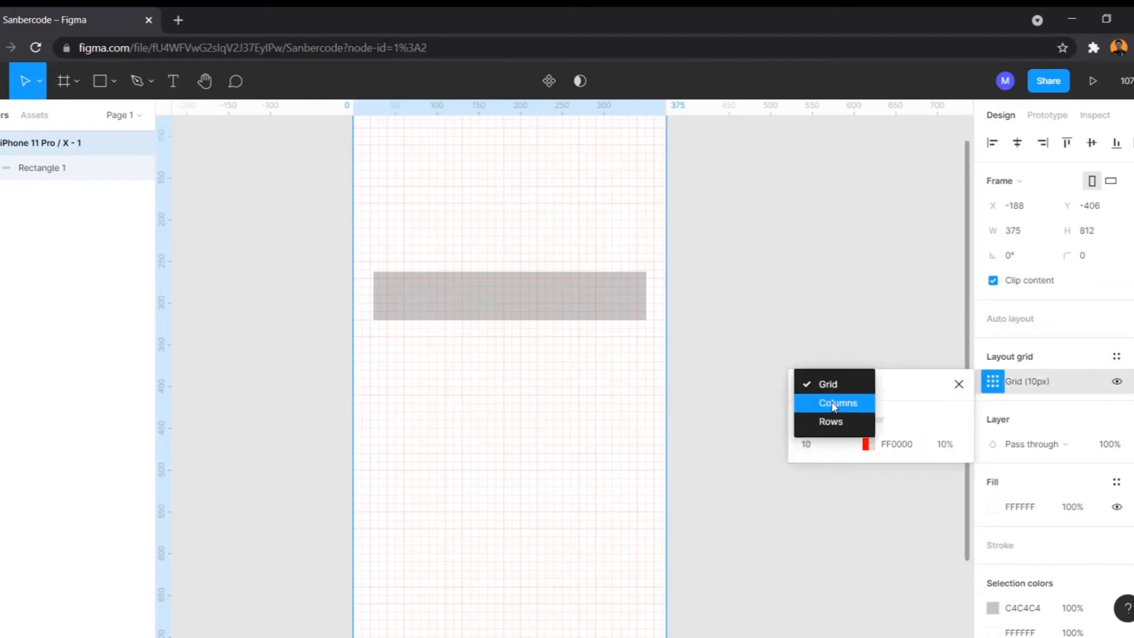
pyautogui.click(834, 404)
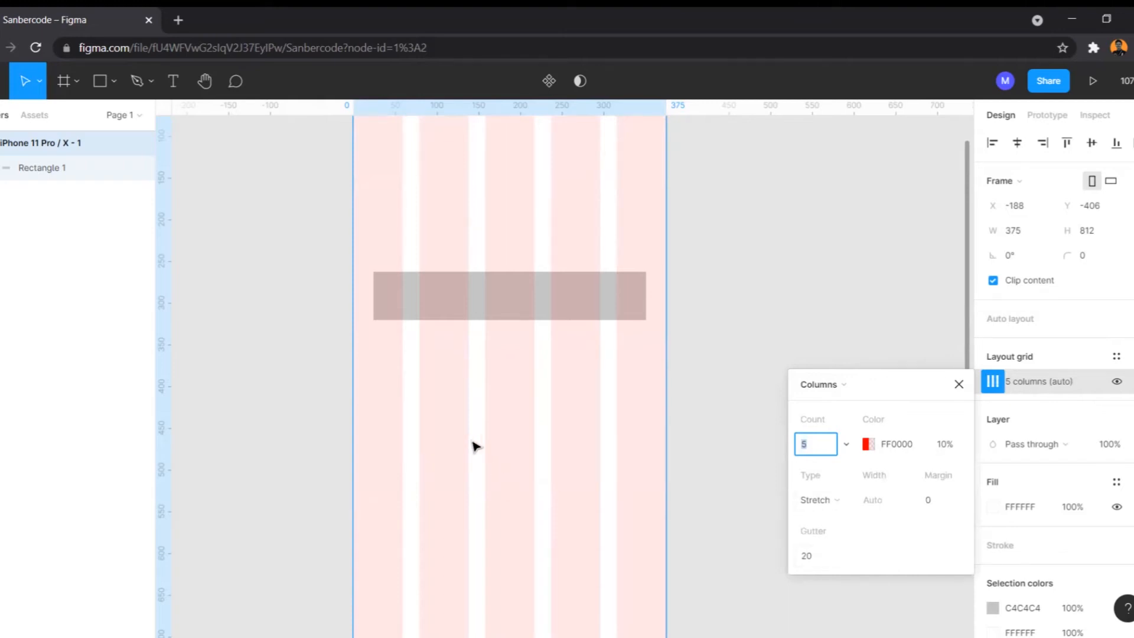
# - Set the column grid's margin to 24 and its column count to 4
pyautogui.click(940, 500)
pyautogui.write('24')
pyautogui.press('Return')
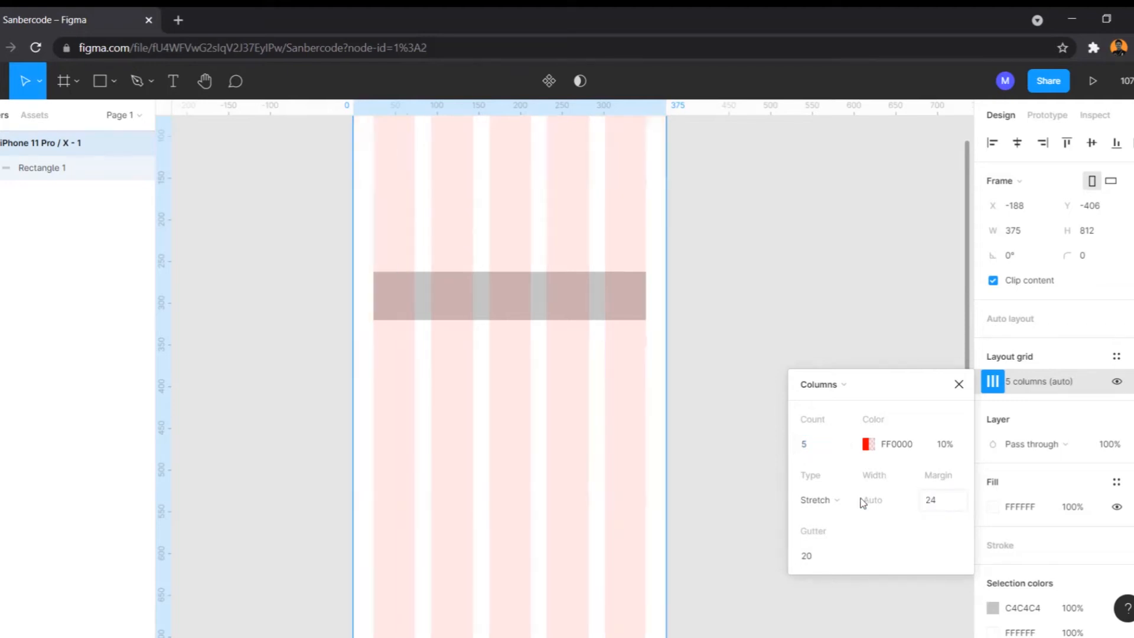
pyautogui.click(807, 448)
pyautogui.write('4')
pyautogui.press('Return')
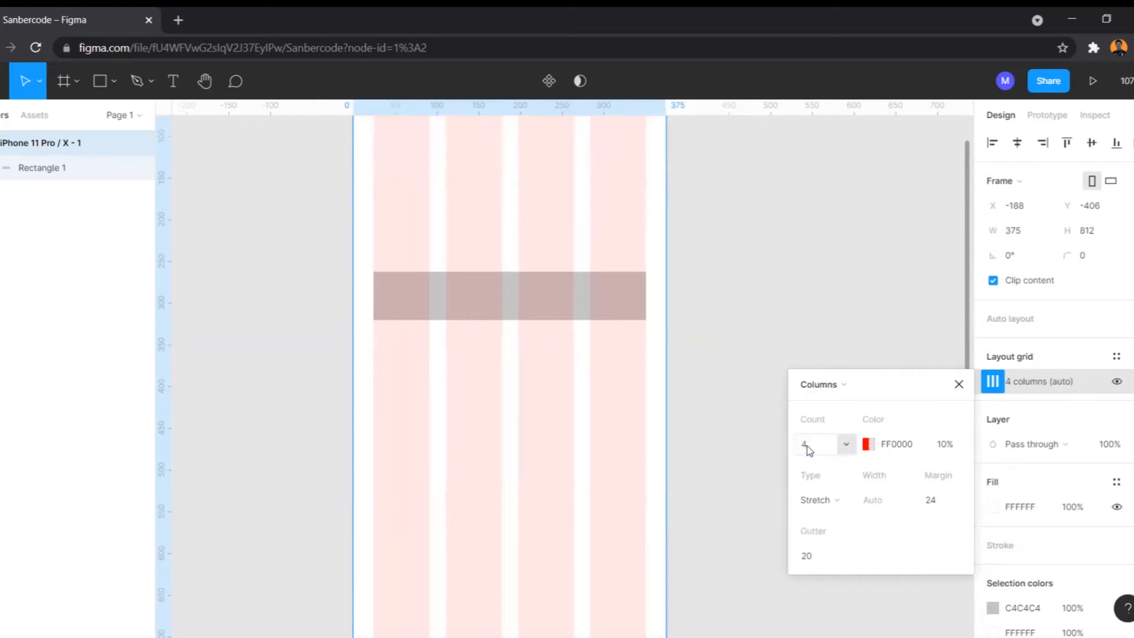
# - Close the column grid settings and set the rectangle's height to 46
pyautogui.scroll(3, 544, 319)
pyautogui.scroll(-1, 511, 319)
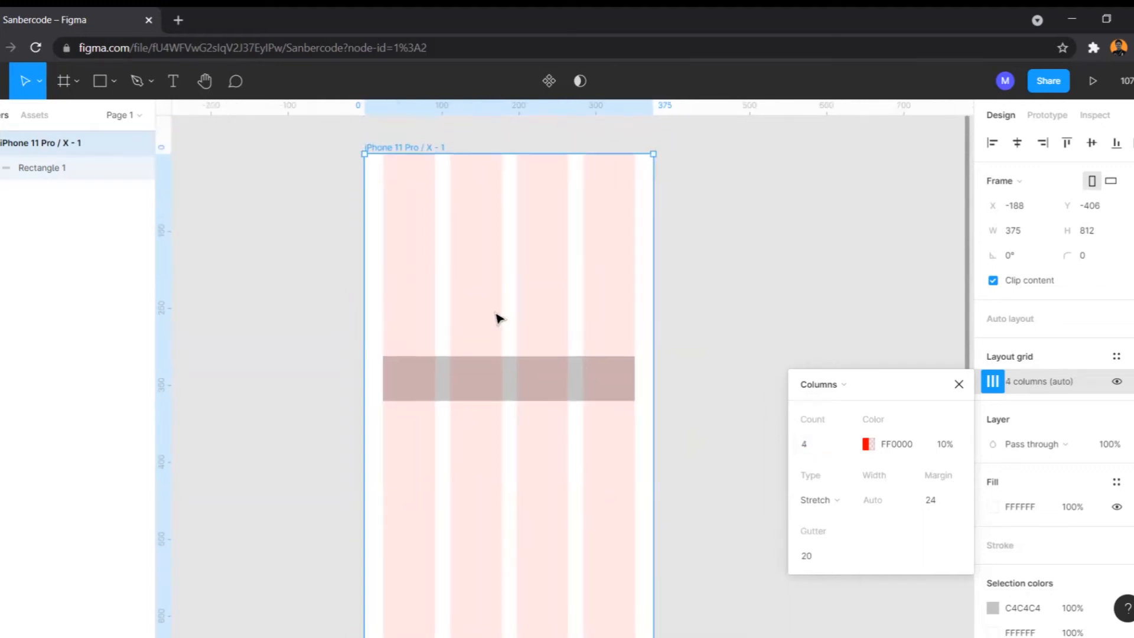
pyautogui.click(959, 384)
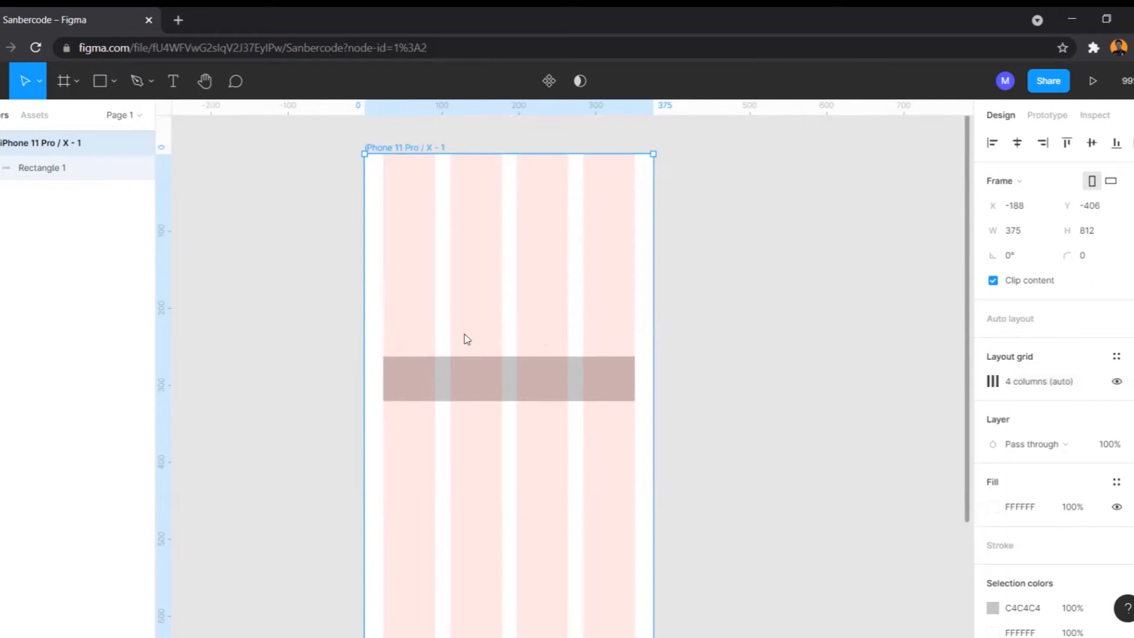
pyautogui.click(469, 379)
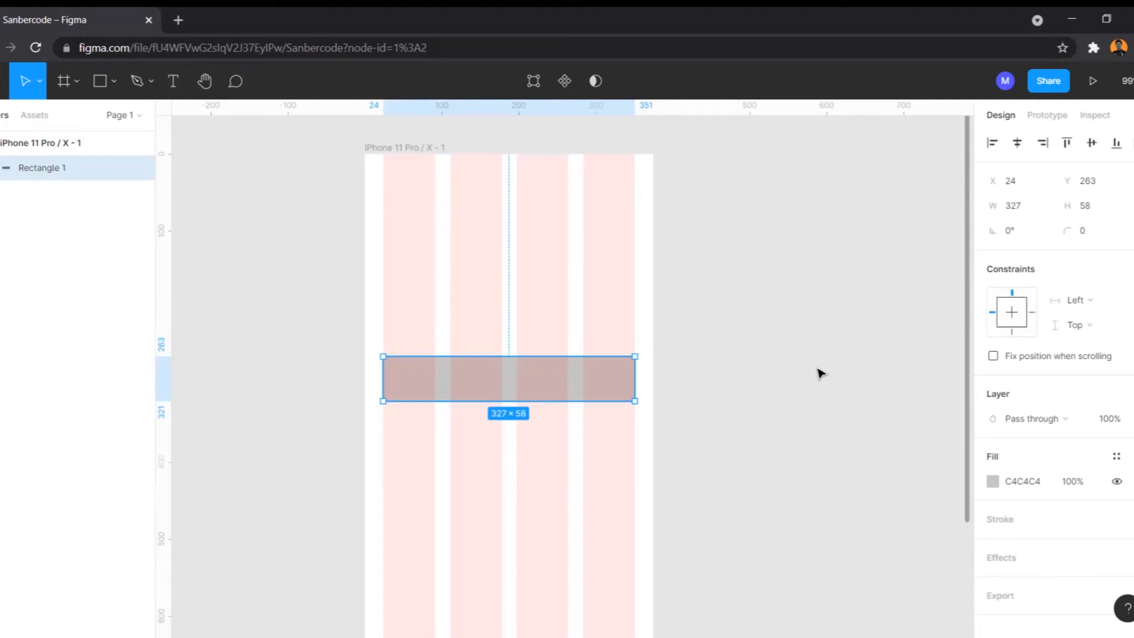
pyautogui.click(1096, 213)
pyautogui.write('56')
pyautogui.press('Return')
pyautogui.click(1098, 215)
pyautogui.write('46')
pyautogui.press('Return')
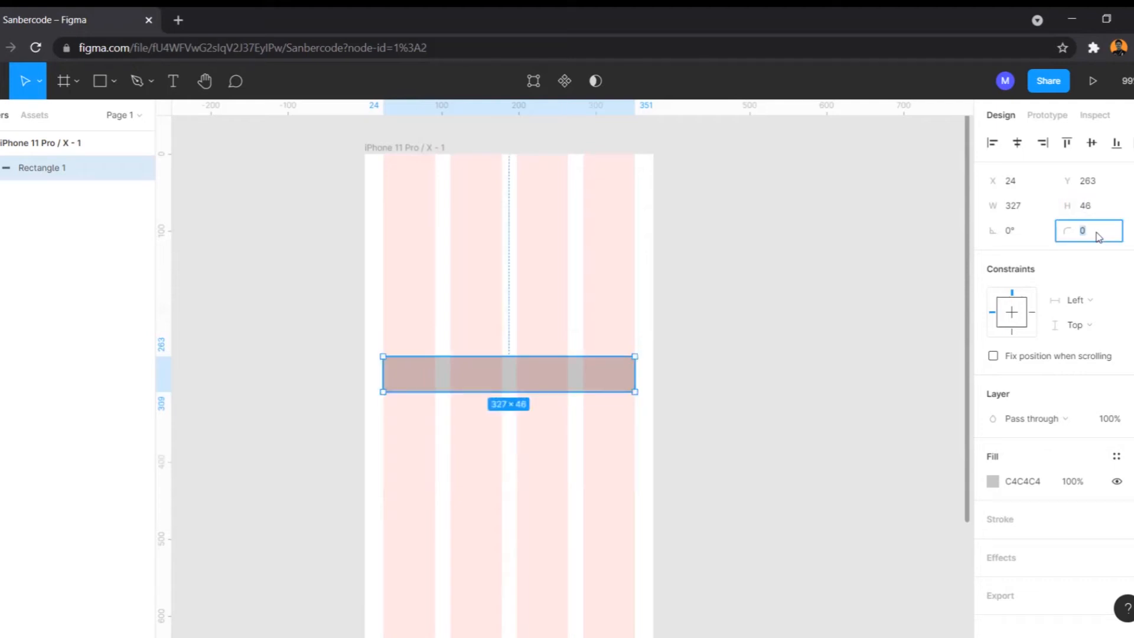
# - Round the rectangle's corners with a radius of 5
pyautogui.click(1098, 235)
pyautogui.write('5')
pyautogui.press('Return')
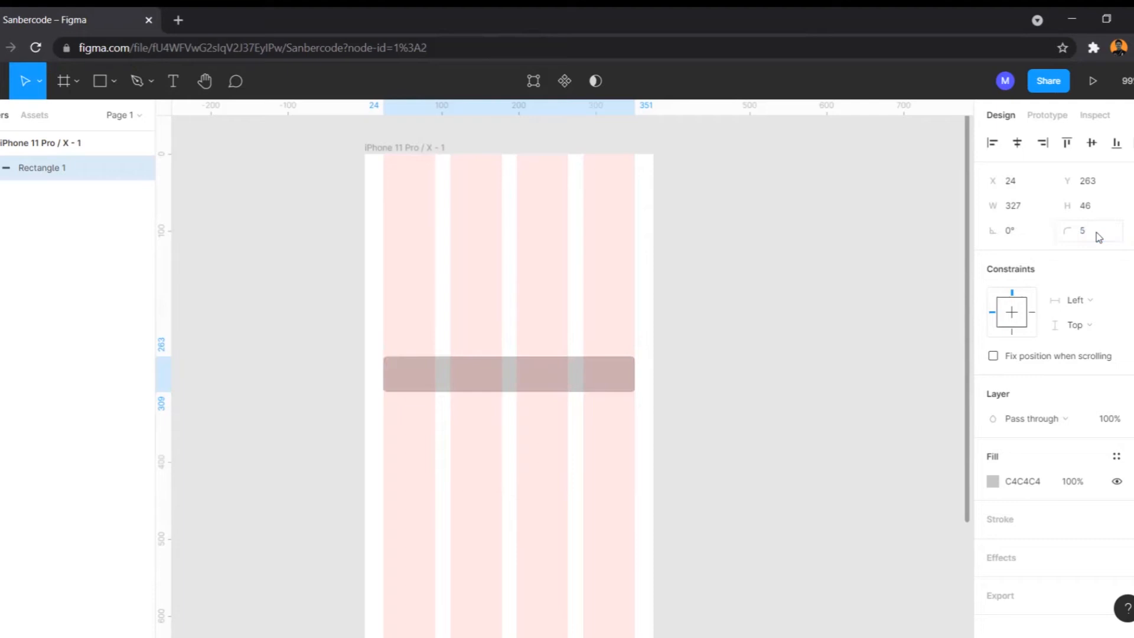
# - Add a stroke to the rectangle and remove its grey fill so only the outline is drawn
pyautogui.scroll(-1, 1111, 441)
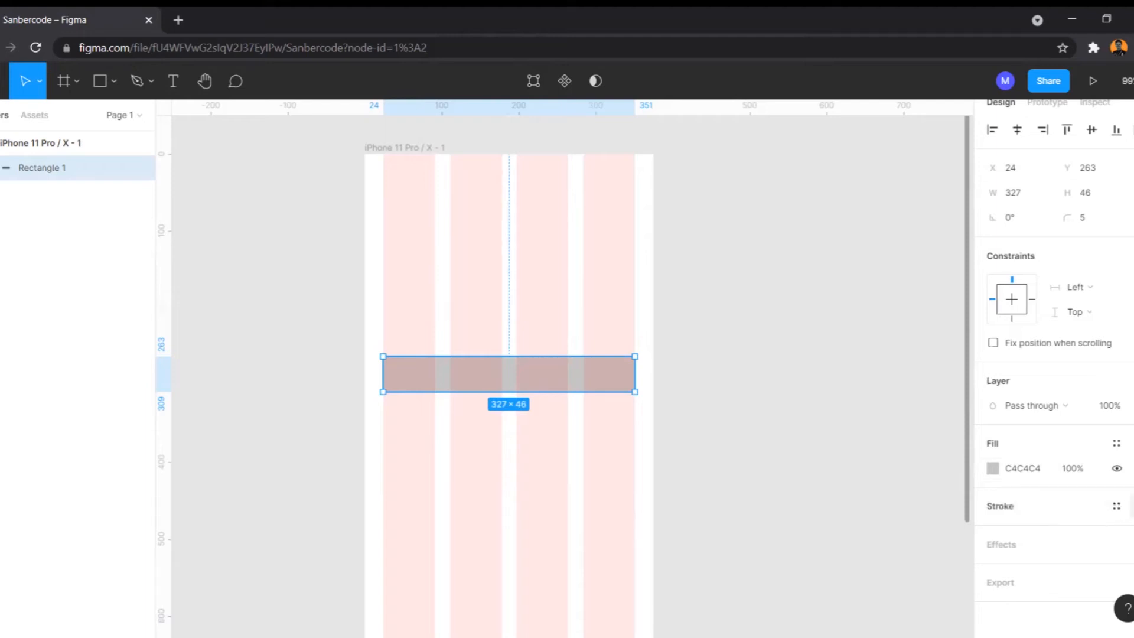
pyautogui.click(1130, 506)
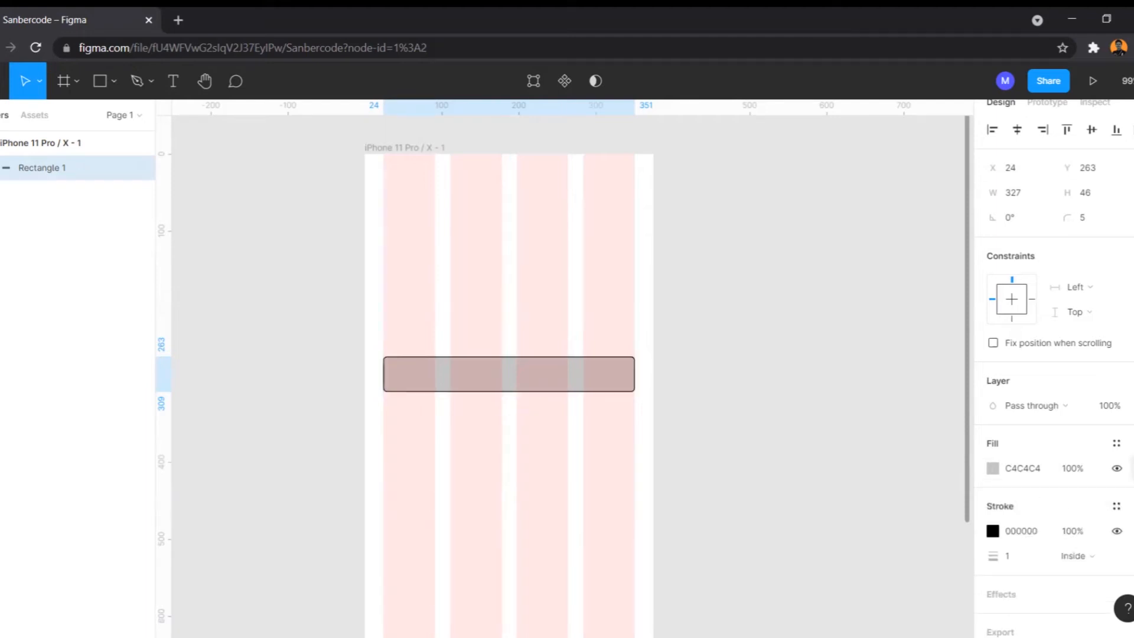
pyautogui.click(1130, 468)
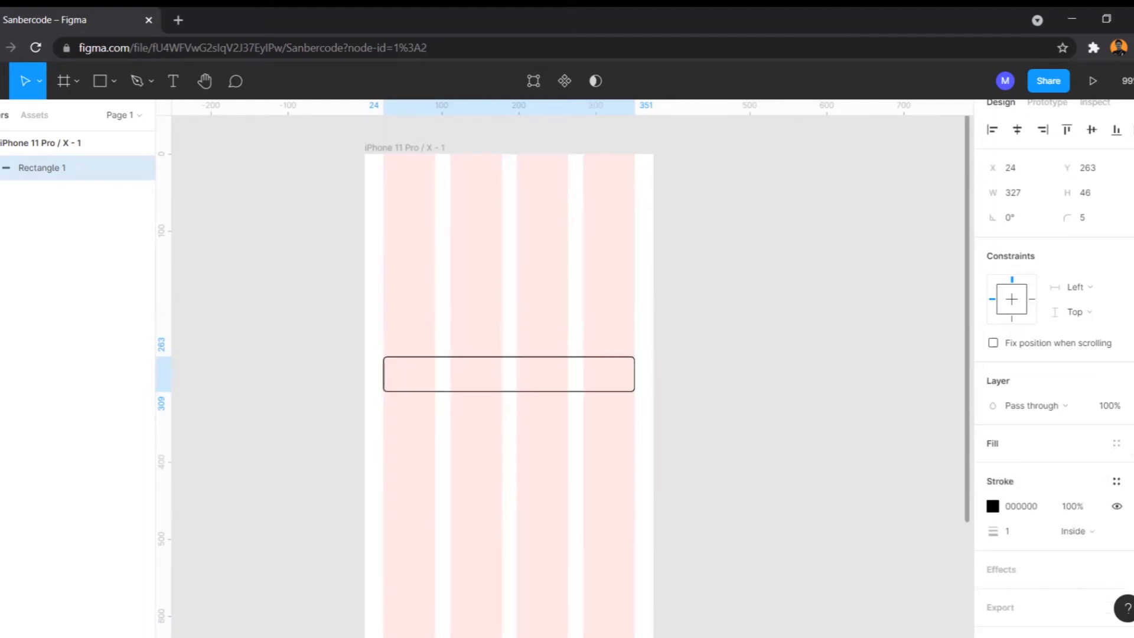
# - Set the rectangle's stroke colour to F4F4F4
pyautogui.click(1032, 506)
pyautogui.write('1')
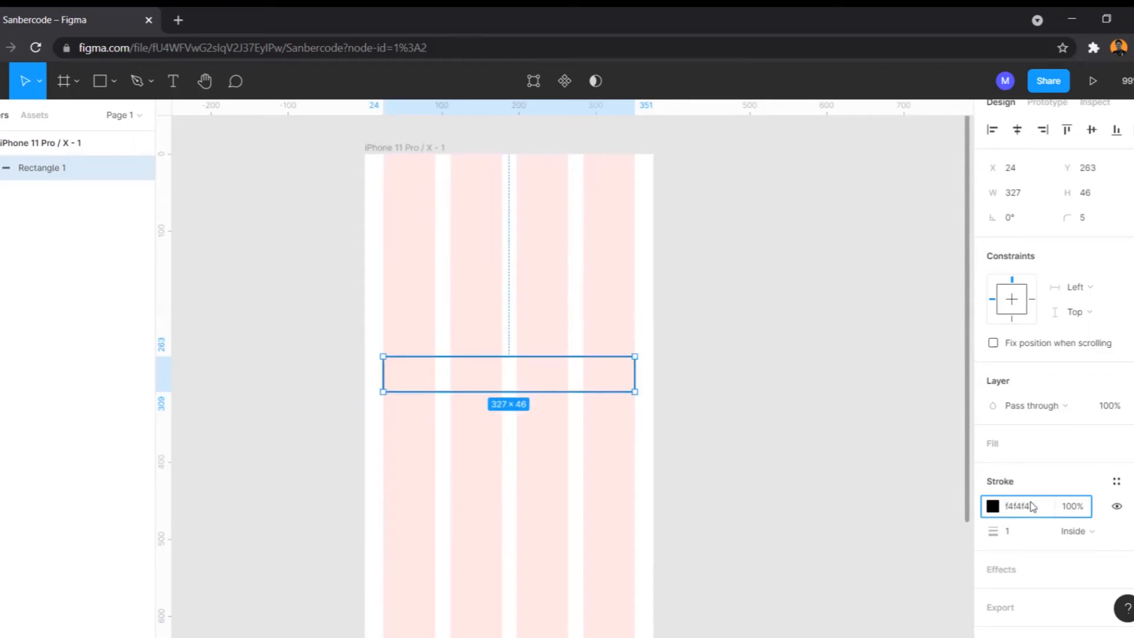
pyautogui.write('4f4f4')
pyautogui.press('Return')
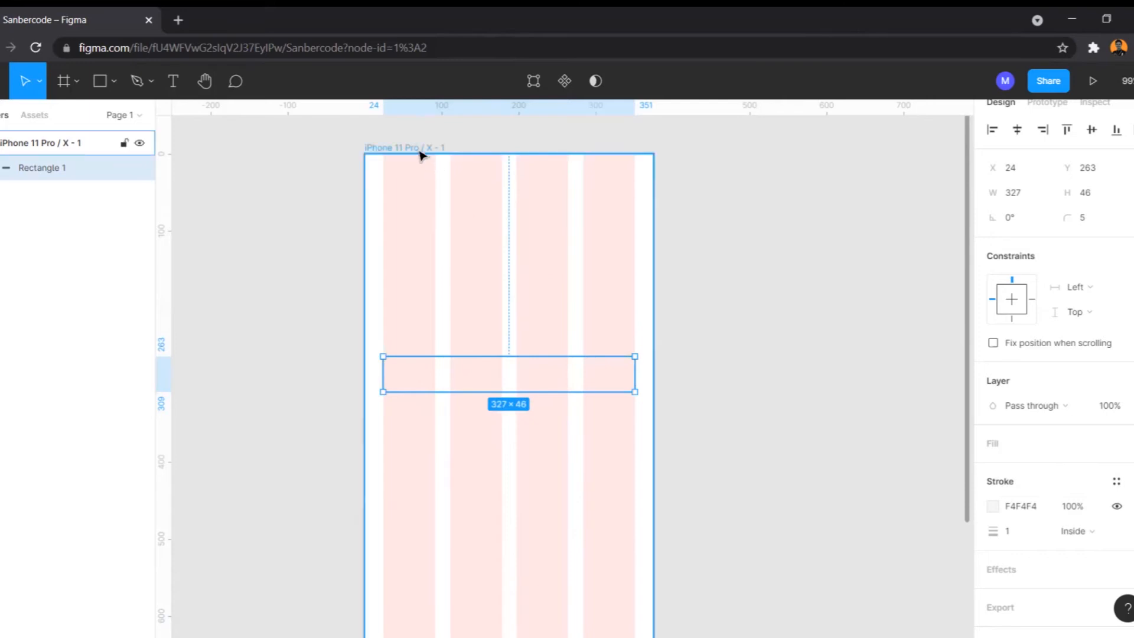
# - Hide the phone frame's column grid and change the rectangle's stroke colour to E7E7E7
pyautogui.click(420, 155)
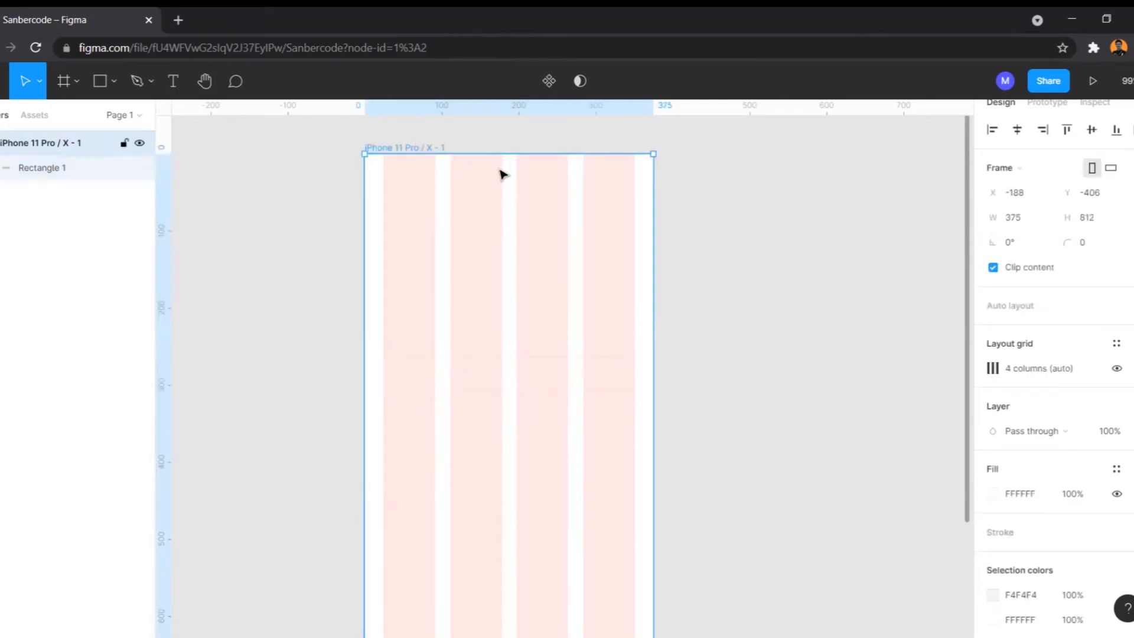
pyautogui.click(1117, 369)
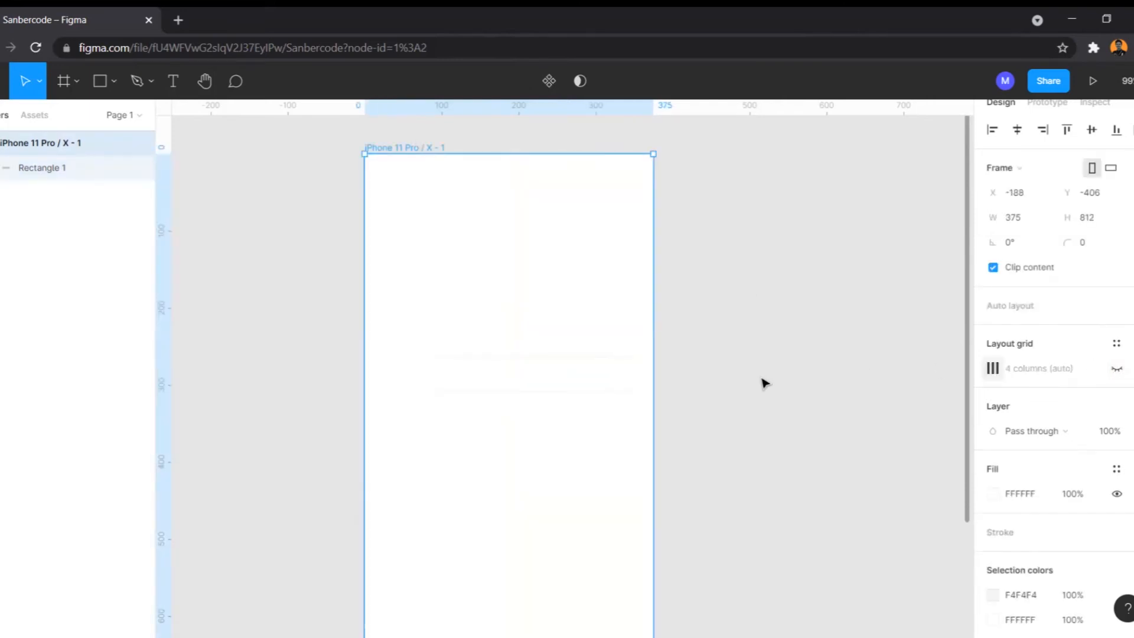
pyautogui.click(482, 389)
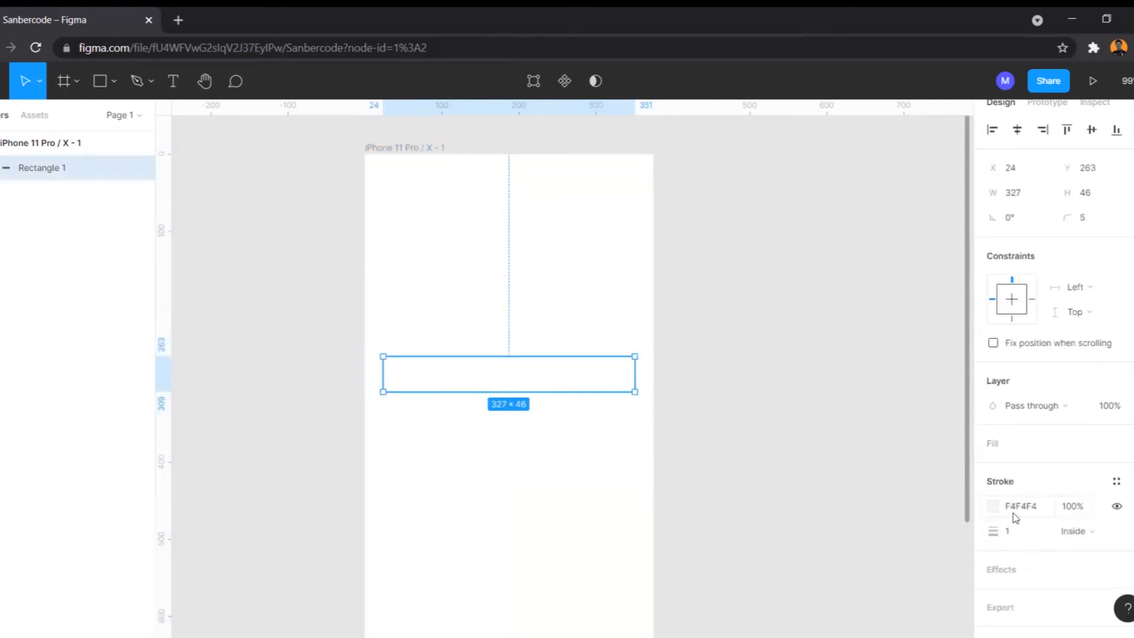
pyautogui.click(994, 506)
pyautogui.moveTo(790, 263); pyautogui.dragTo(779, 281)
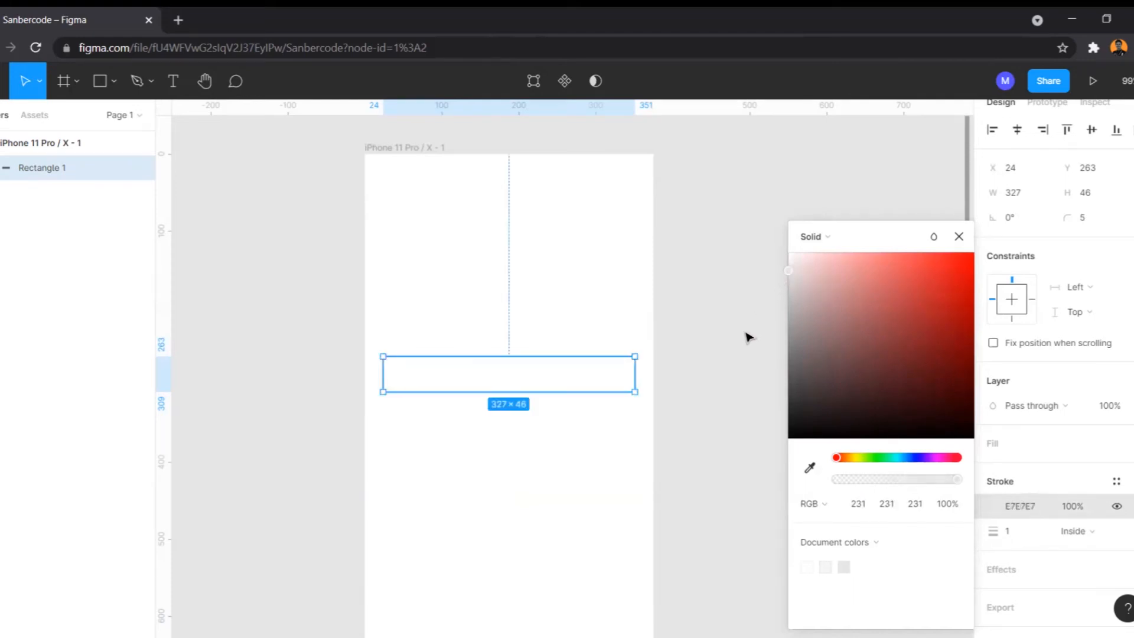
pyautogui.click(562, 458)
pyautogui.scroll(1, 392, 397)
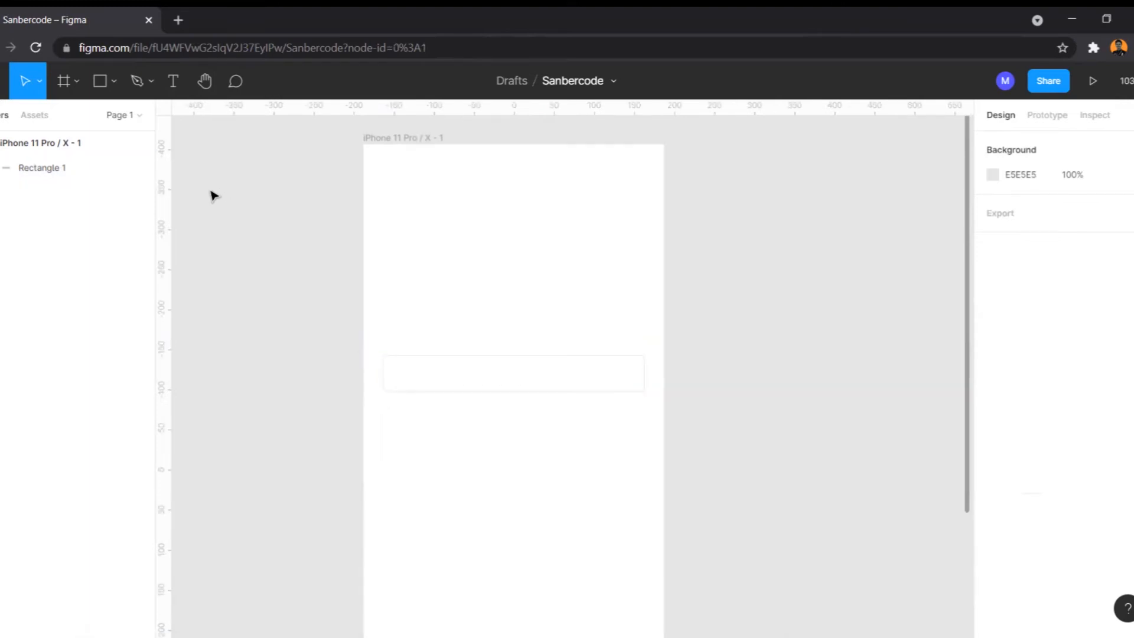
# - Draw a text box about 73 × 16 near the left end inside the rectangle and enter the text "Email"
pyautogui.click(173, 90)
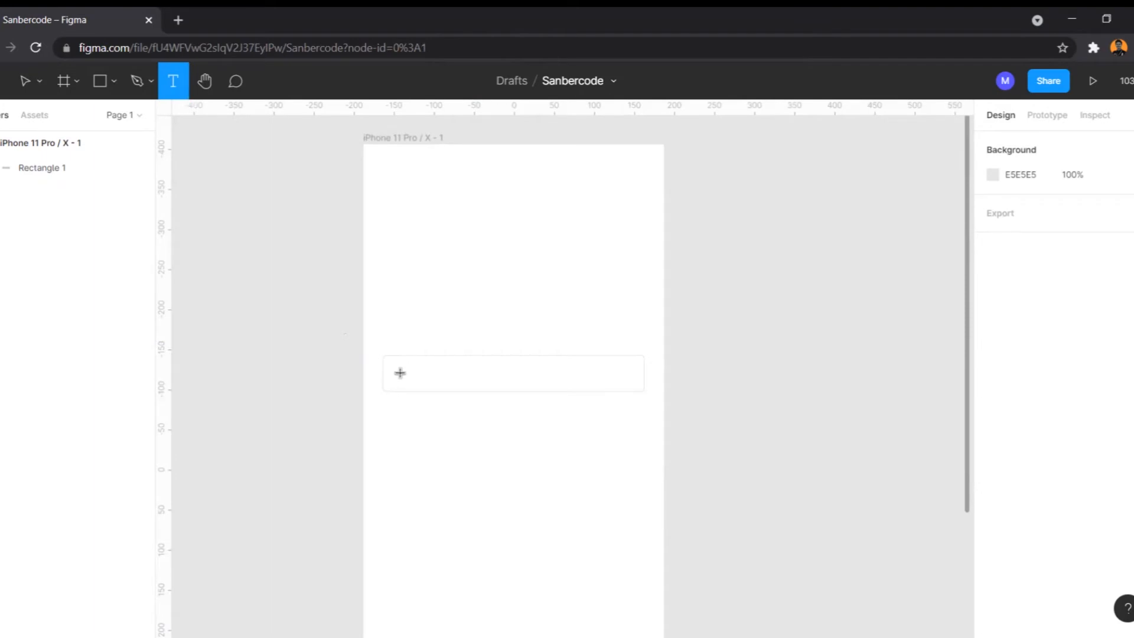
pyautogui.moveTo(397, 370); pyautogui.dragTo(456, 384)
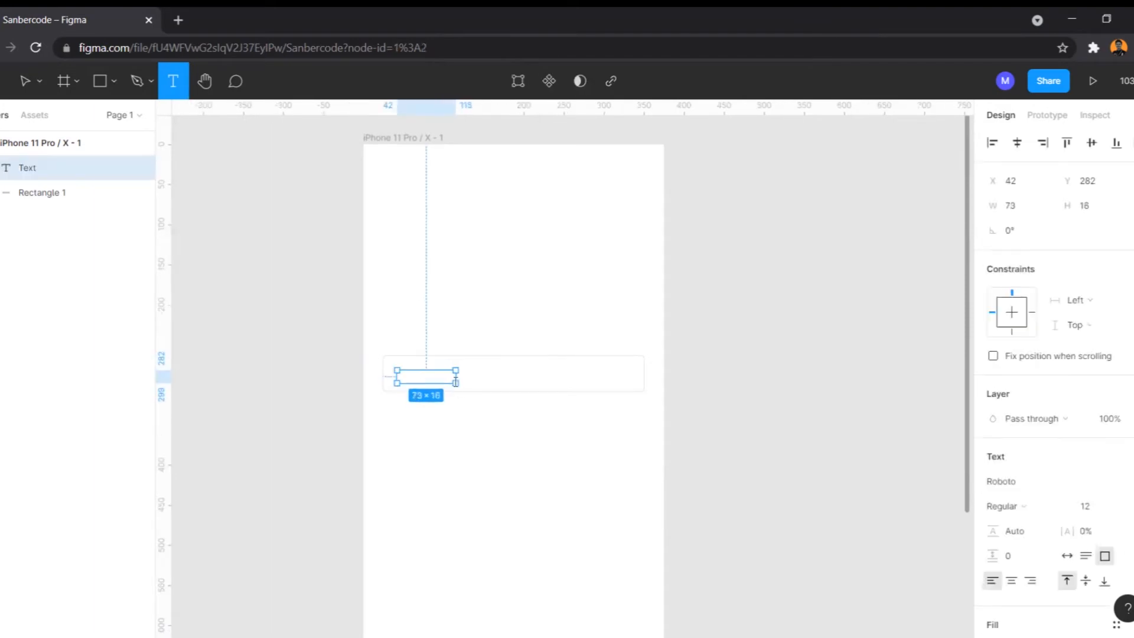
pyautogui.write('En')
pyautogui.write('ma')
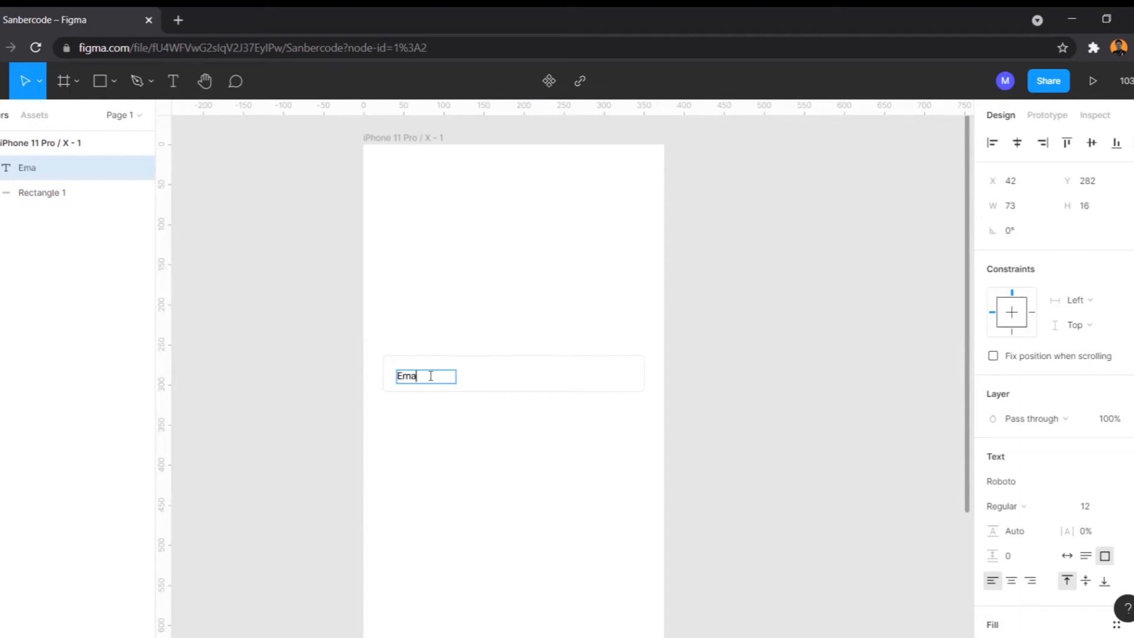
pyautogui.press('Escape')
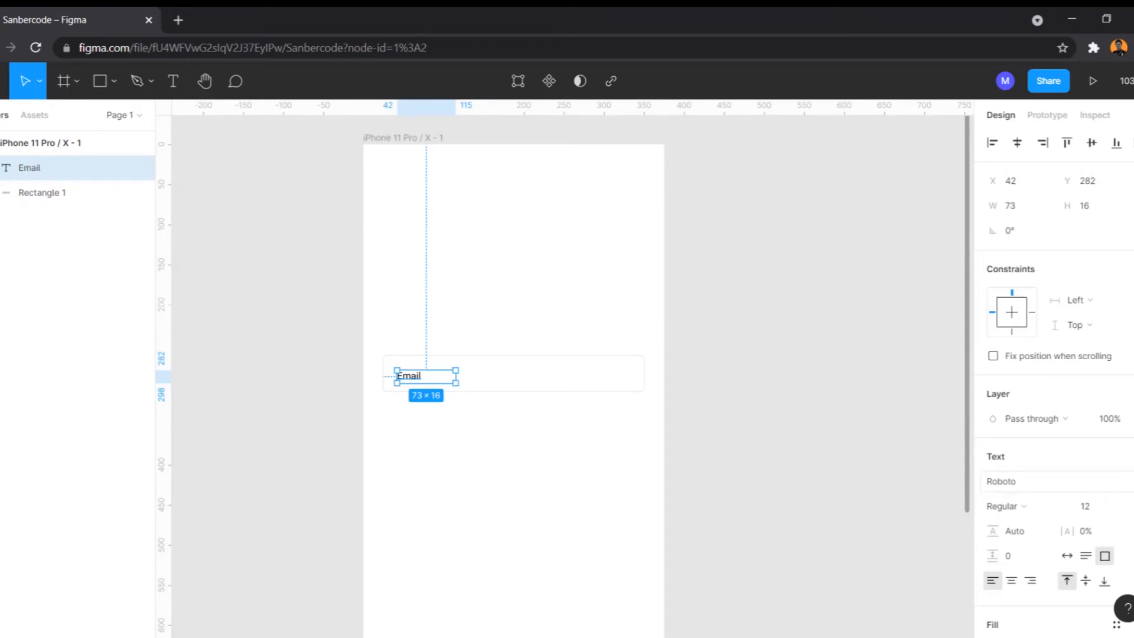
# - Change the Email text's font to Poppins and align it to the middle of its text box
pyautogui.click(1129, 481)
pyautogui.click(1098, 478)
pyautogui.click(1042, 476)
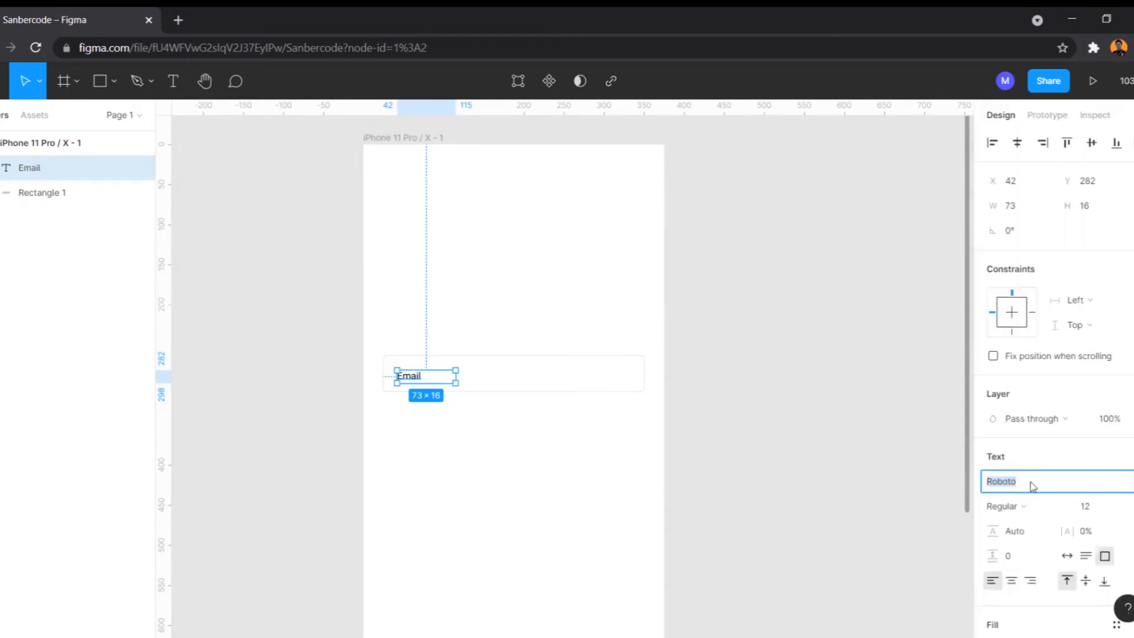
pyautogui.write('Pop')
pyautogui.press('Return')
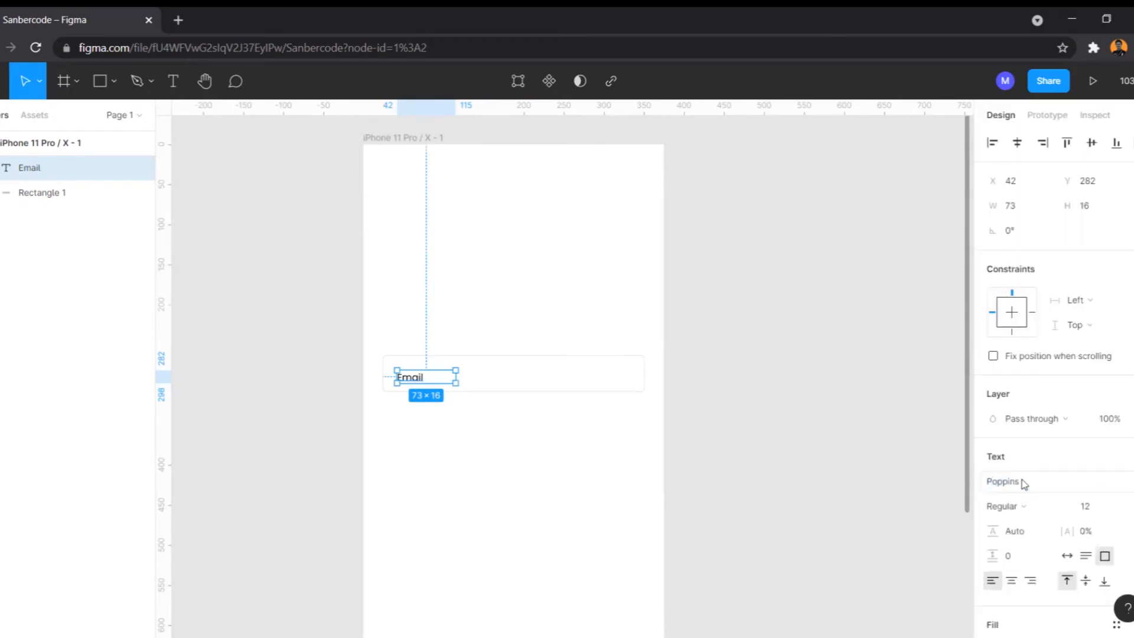
pyautogui.click(1086, 583)
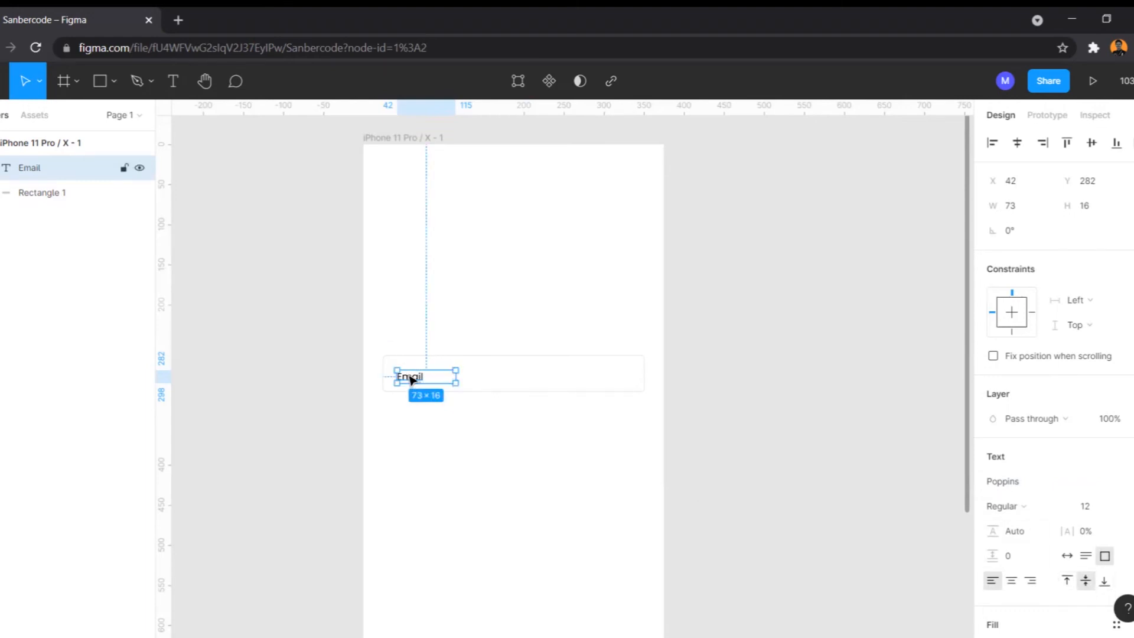
# - Centre the Email text vertically on the rectangle, and try centring both horizontally before undoing that alignment
pyautogui.moveTo(412, 381); pyautogui.dragTo(412, 378)
pyautogui.click(520, 440)
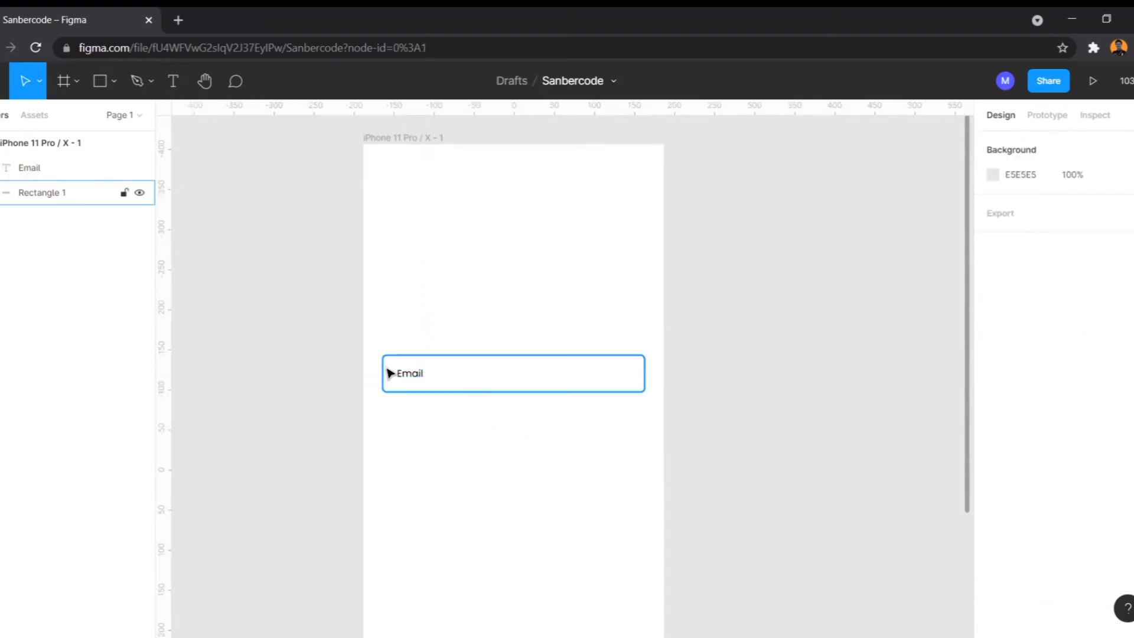
pyautogui.click(407, 385)
pyautogui.moveTo(689, 517); pyautogui.dragTo(347, 329)
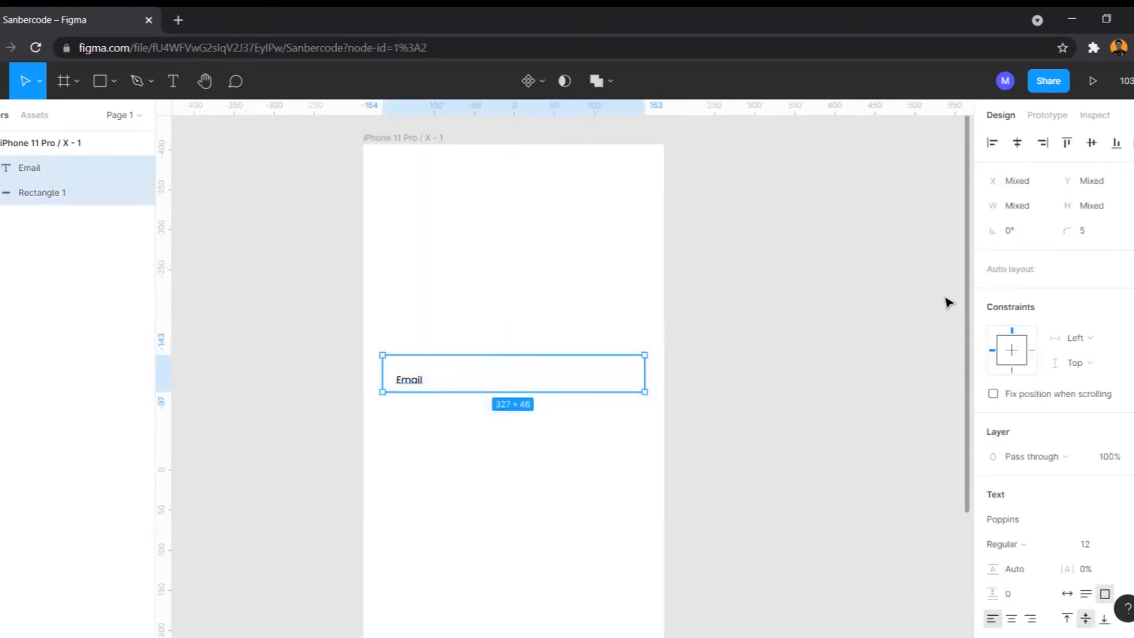
pyautogui.click(1093, 144)
pyautogui.click(1018, 143)
pyautogui.hotkey('ctrl', 'z')
# - Check the Email text's spacing and nudge it sideways until it is 15 px from the rectangle's left edge
pyautogui.press('alt')
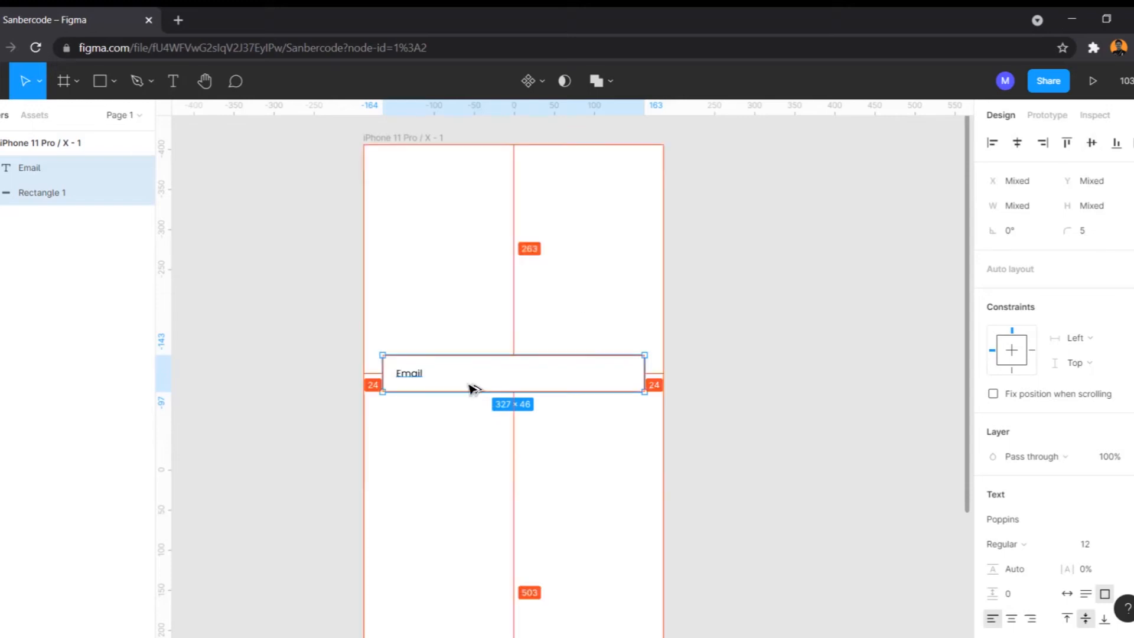
pyautogui.click(413, 374)
pyautogui.press('alt')
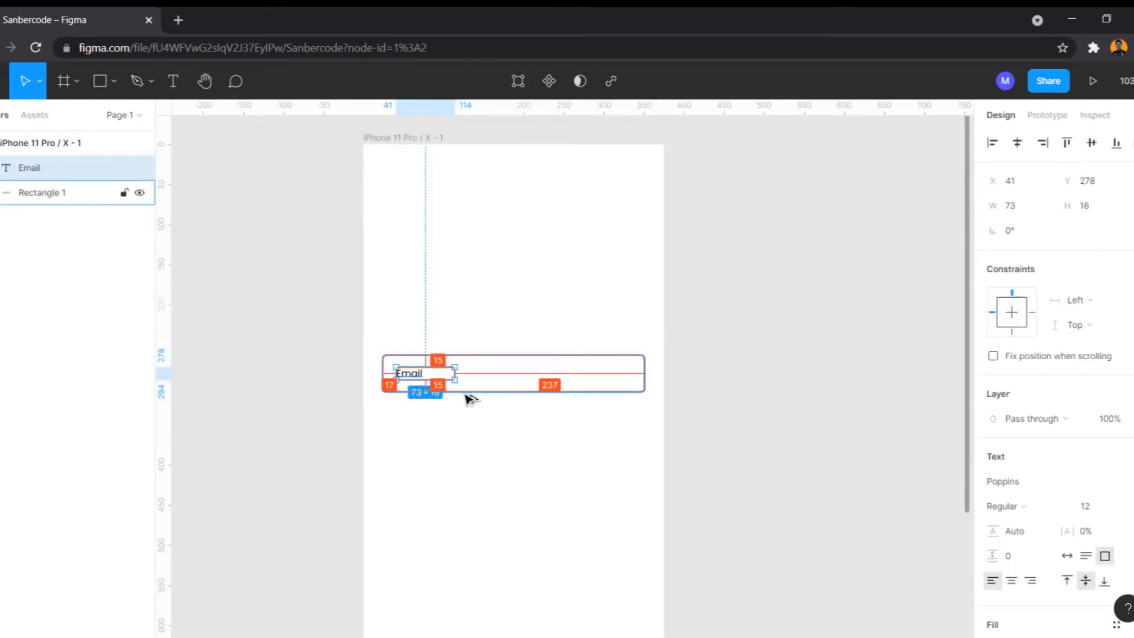
pyautogui.press('Left')
pyautogui.press('Left')
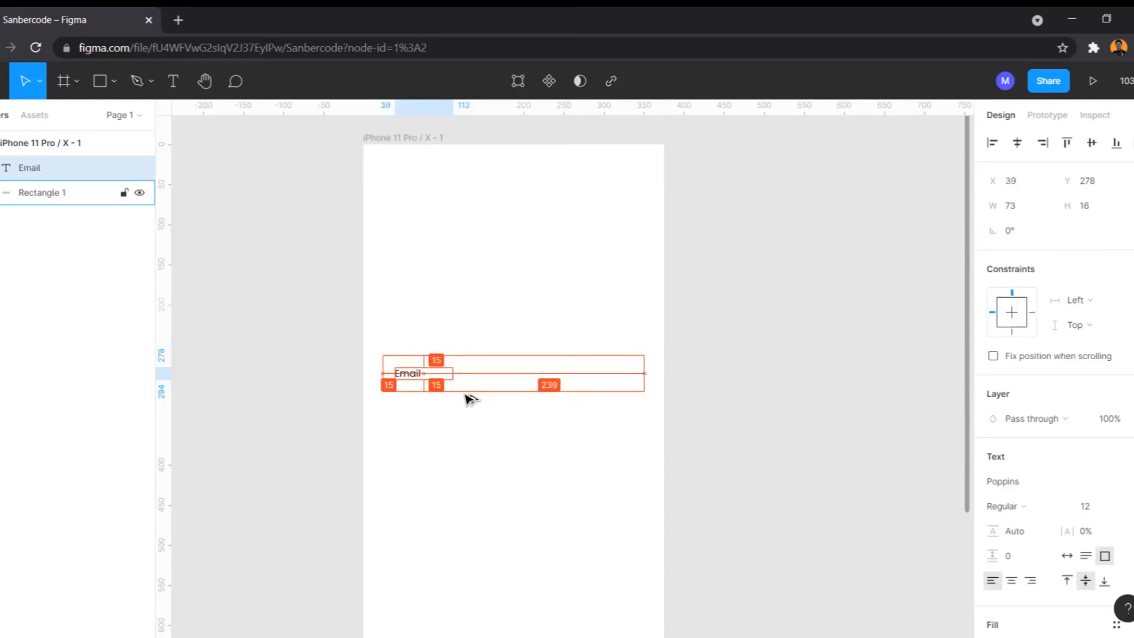
pyautogui.press('Escape')
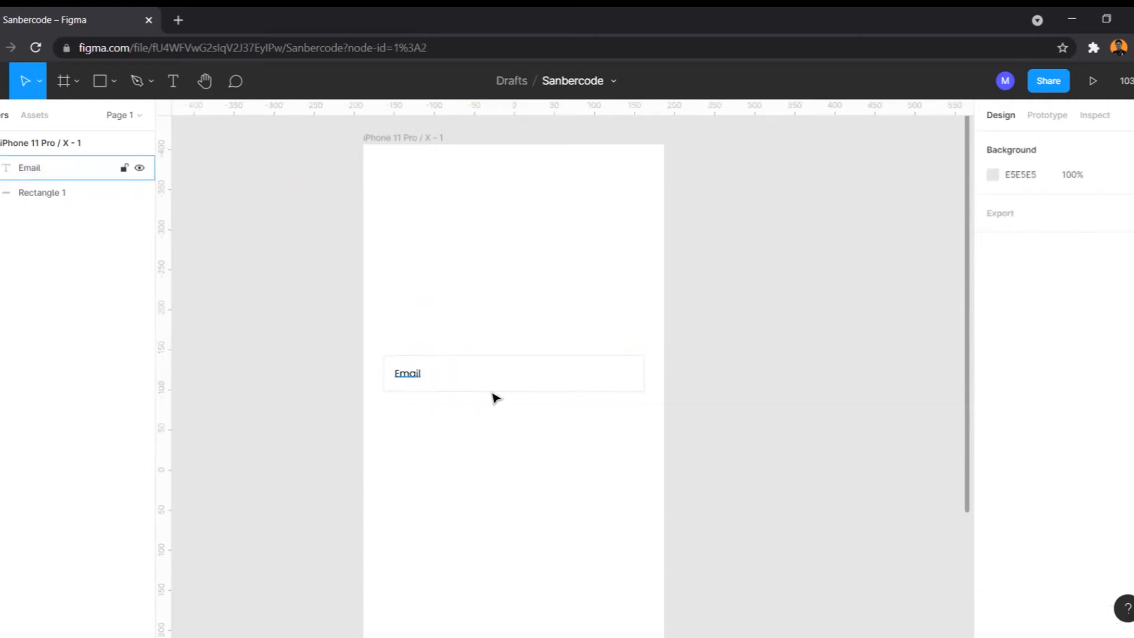
# - Change the Email text's fill colour to dark grey 282828 and deselect it
pyautogui.click(408, 373)
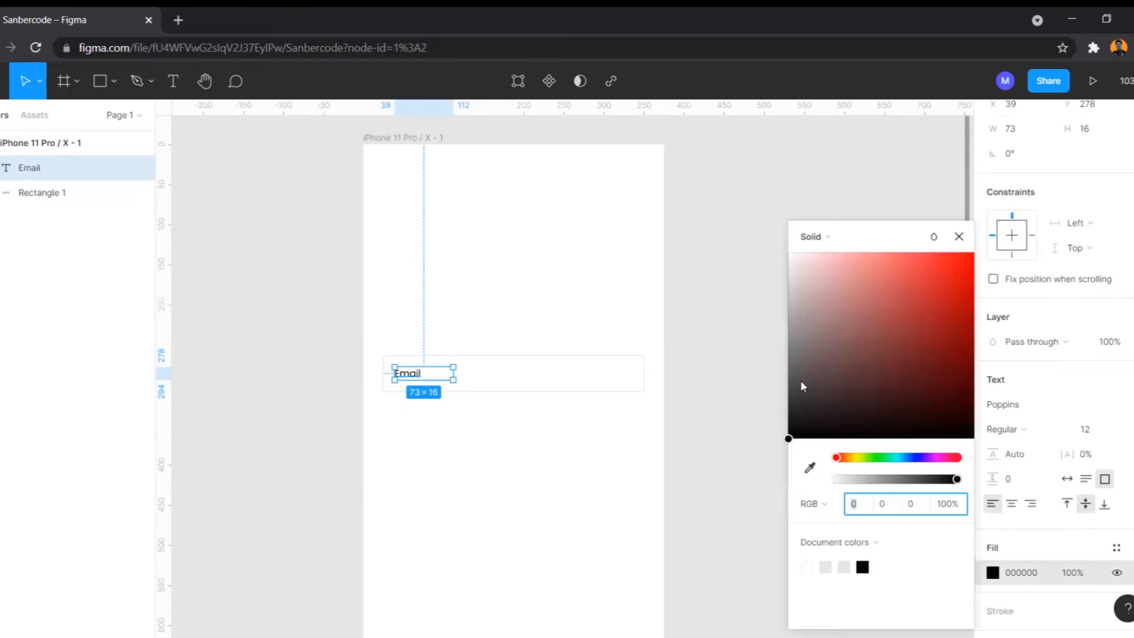
pyautogui.moveTo(794, 436); pyautogui.dragTo(787, 418)
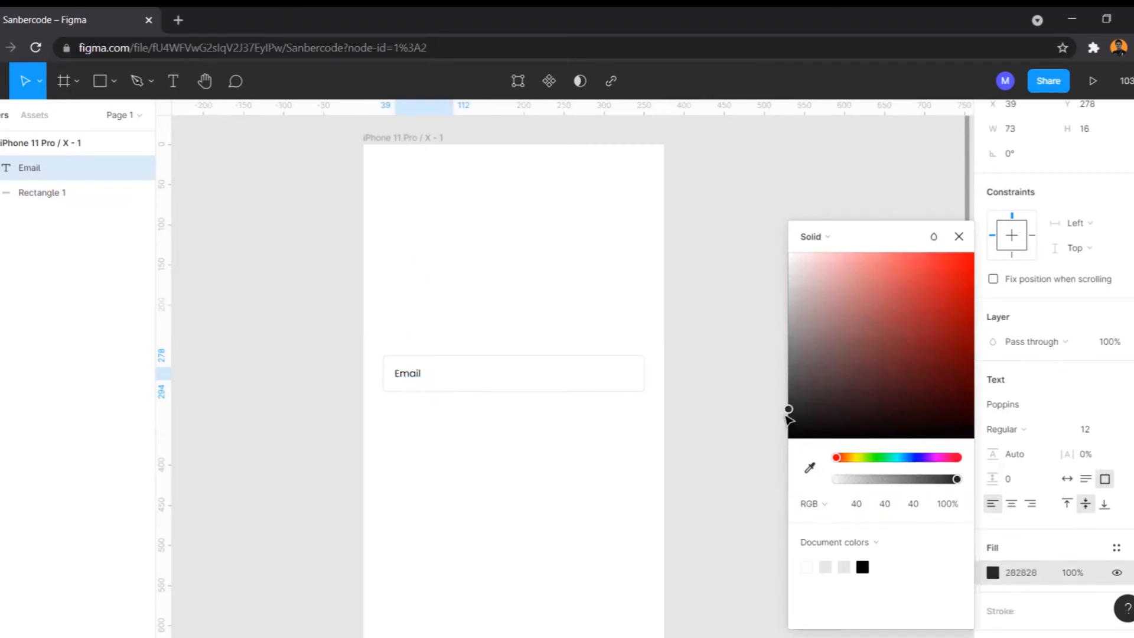
pyautogui.click(600, 458)
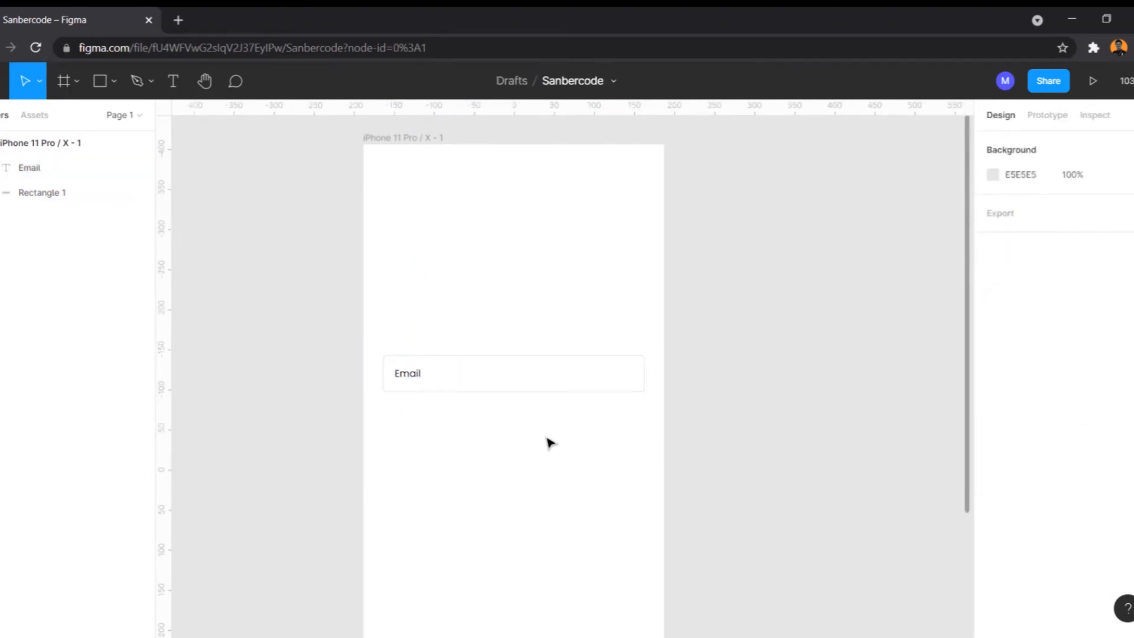
# - View the text styles available for the Email text and close the list without applying one
pyautogui.click(407, 378)
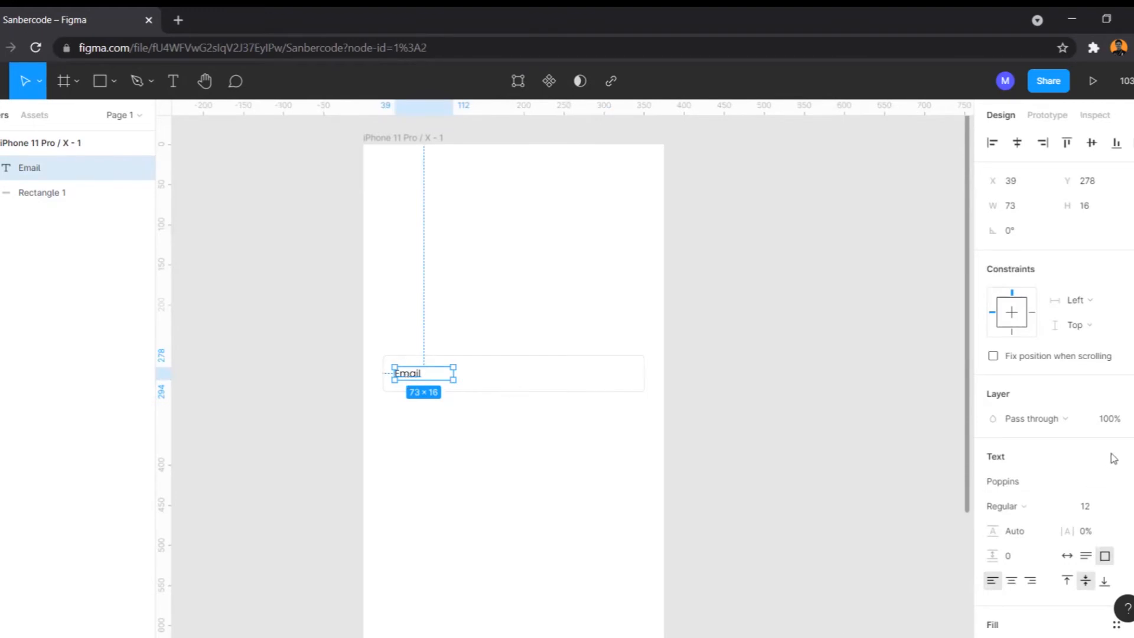
pyautogui.scroll(-3, 1113, 458)
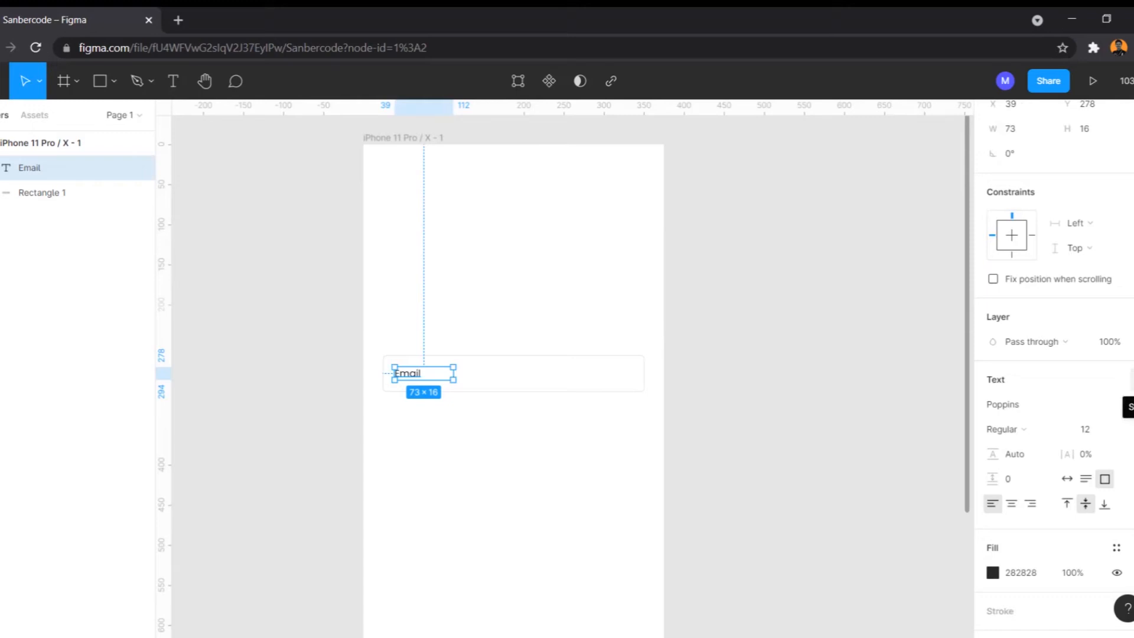
pyautogui.click(1129, 379)
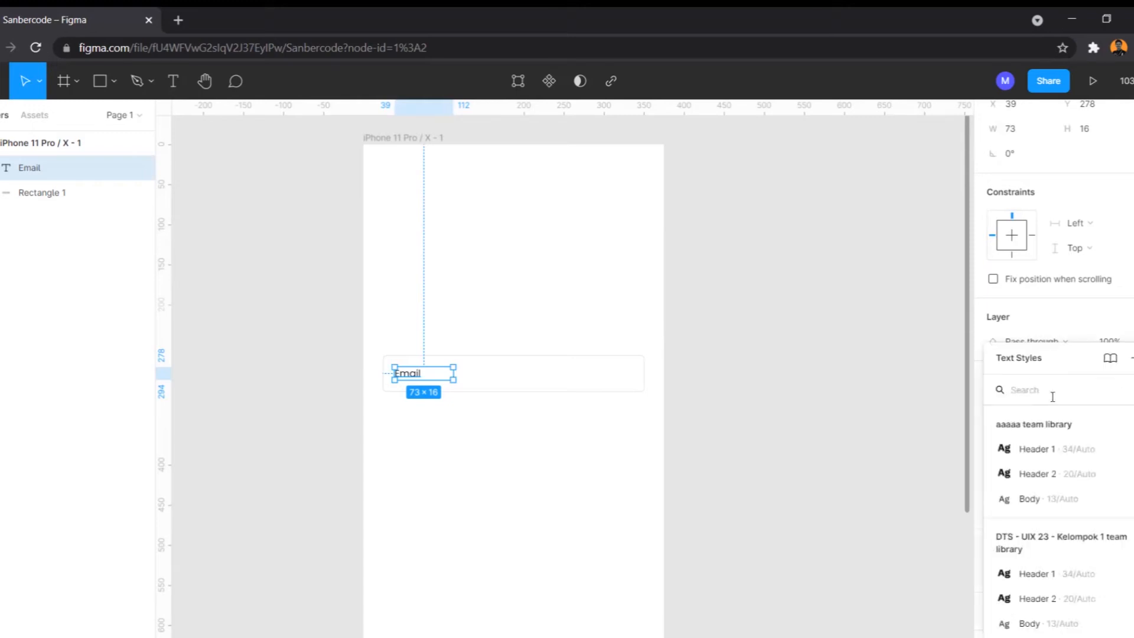
pyautogui.click(435, 390)
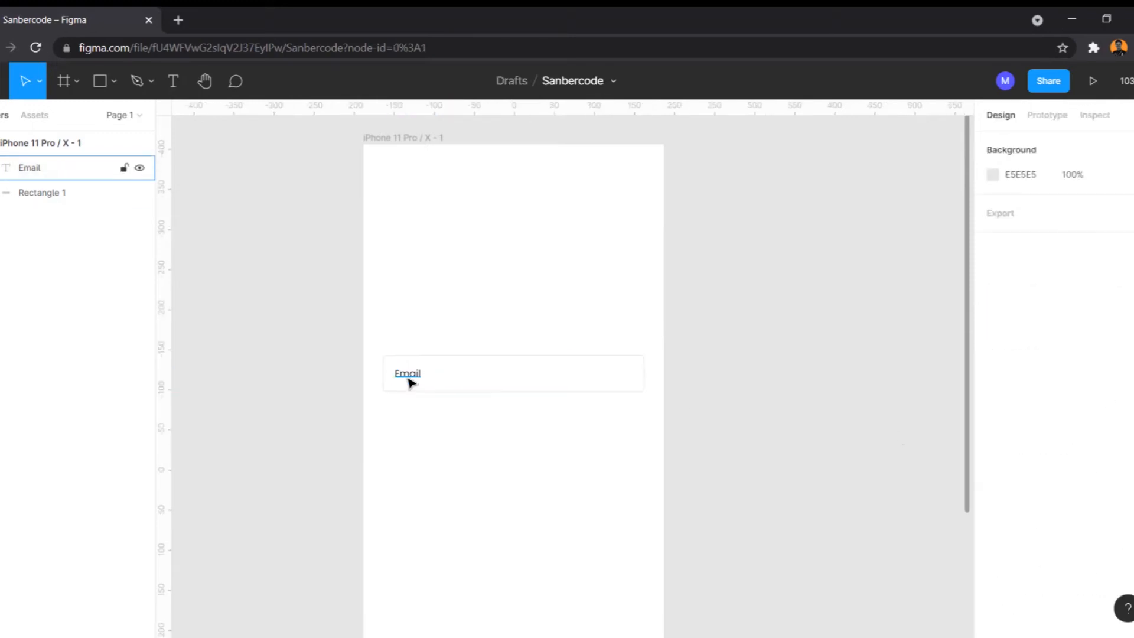
# - Save the Email text's formatting as a new text style named Form Text
pyautogui.click(410, 382)
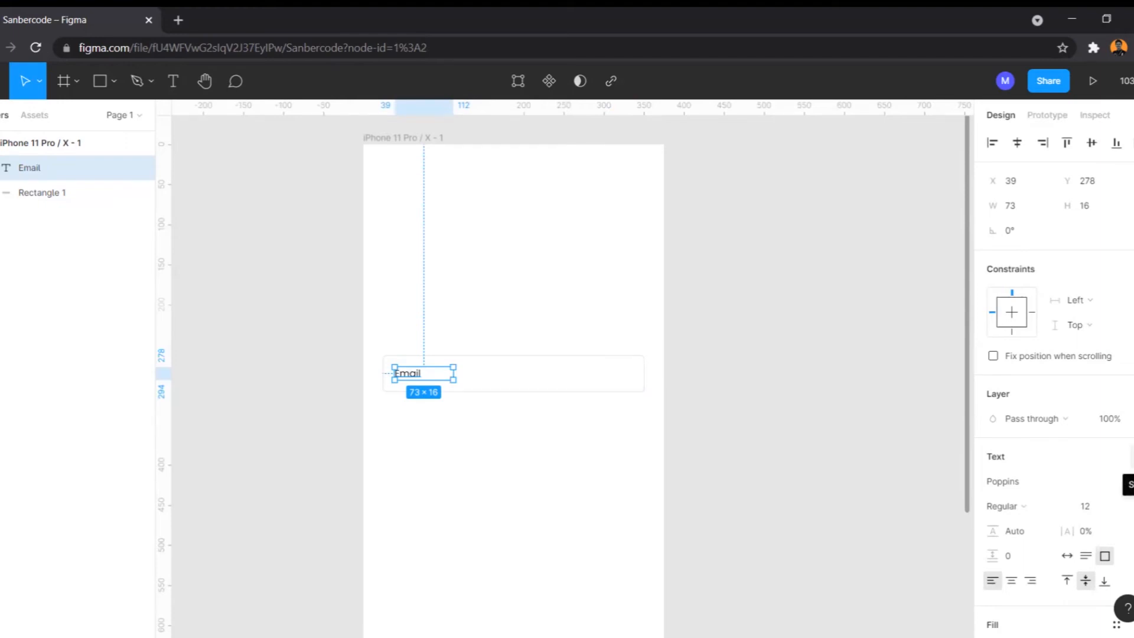
pyautogui.click(1131, 456)
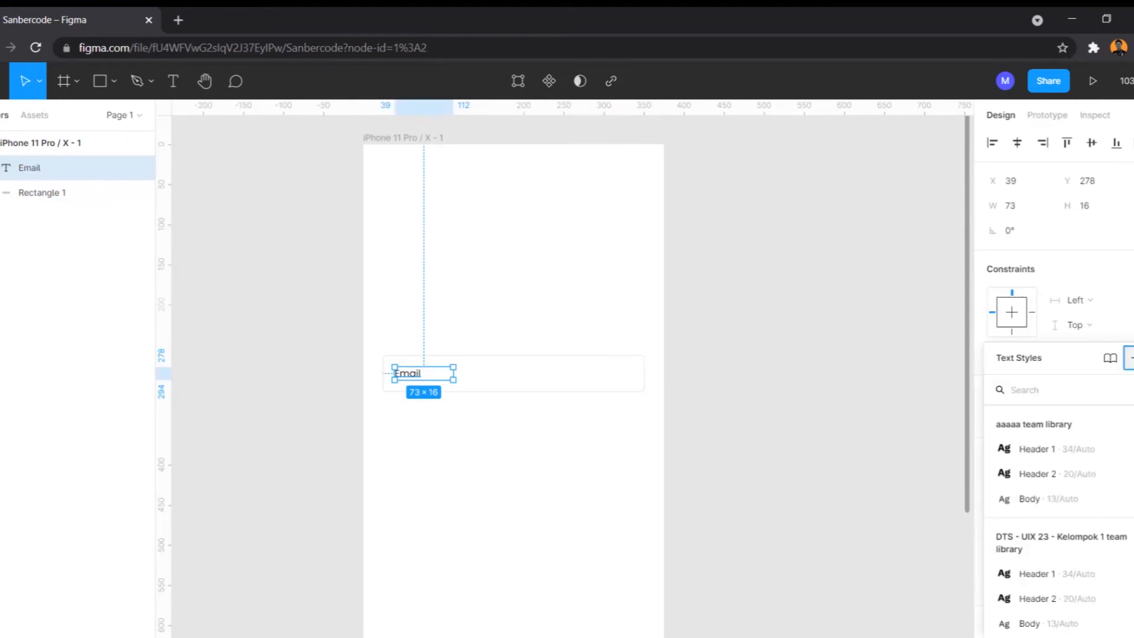
pyautogui.click(1130, 358)
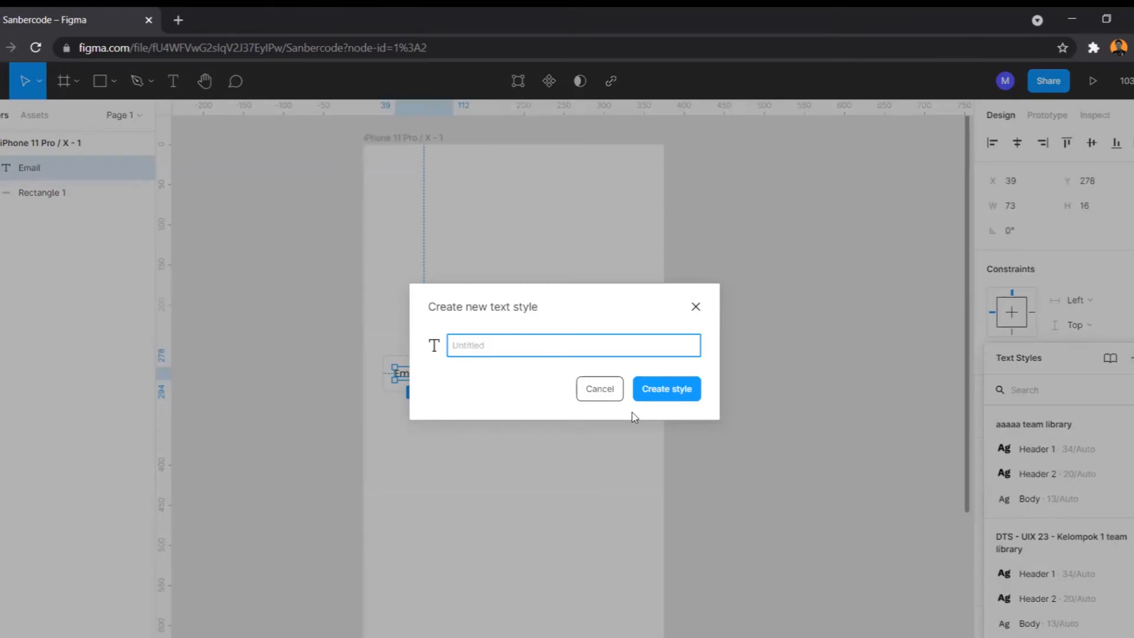
pyautogui.write('face')
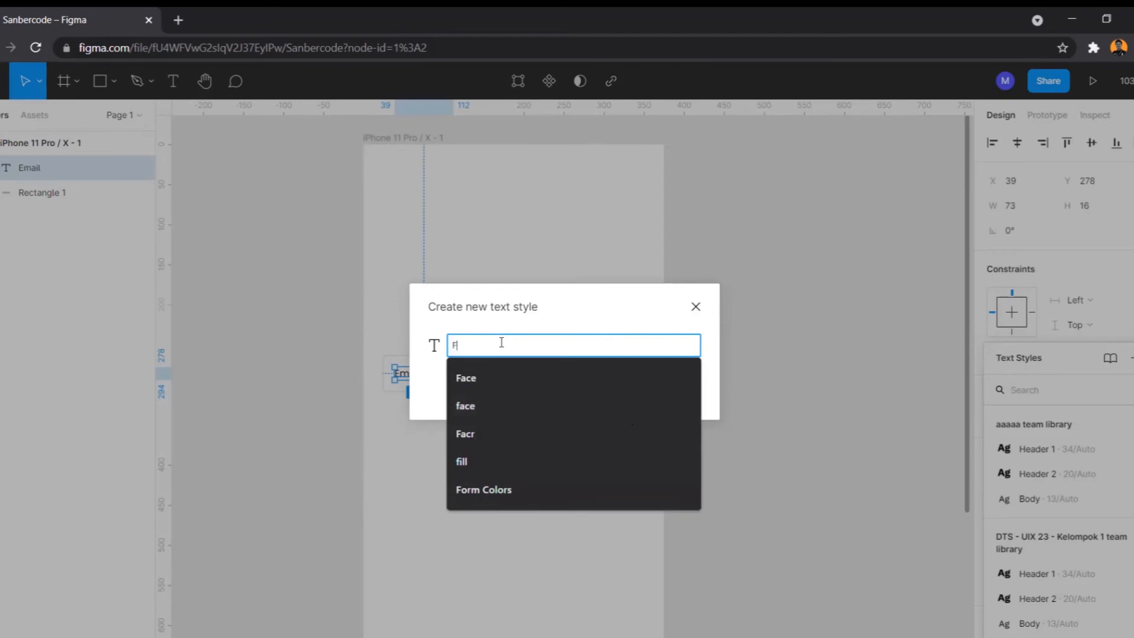
pyautogui.write('orm Text')
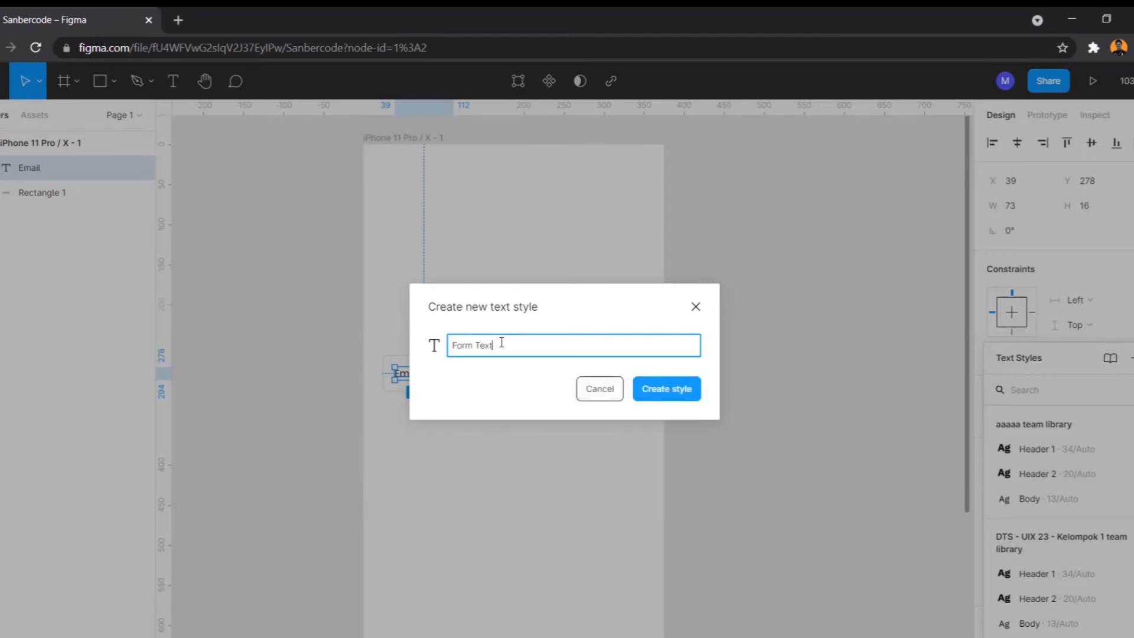
pyautogui.click(690, 389)
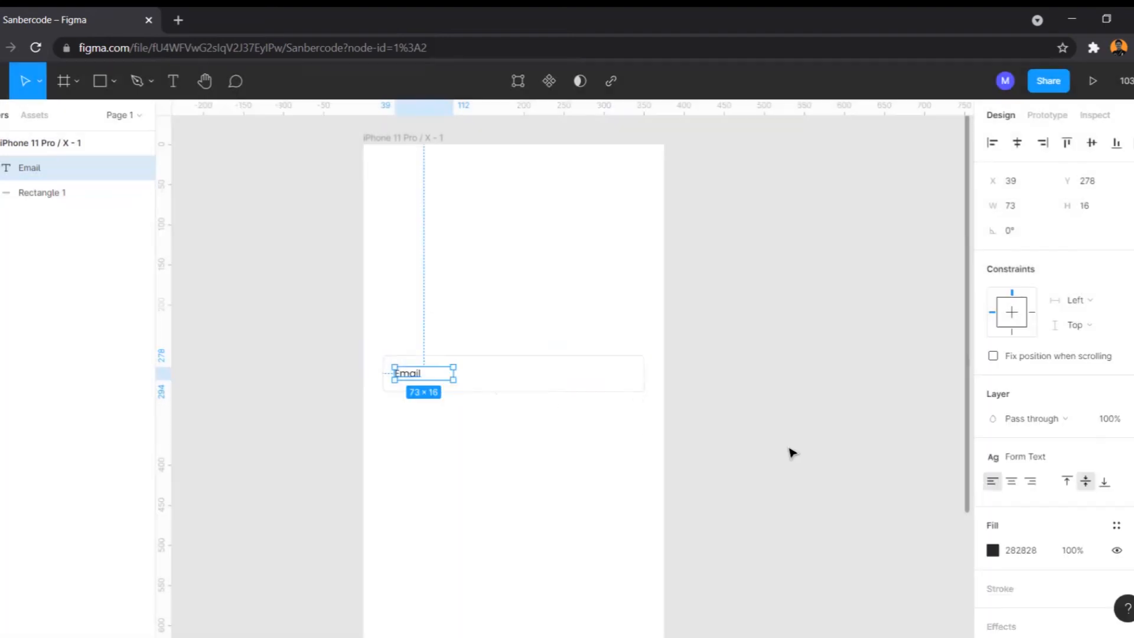
pyautogui.click(1033, 463)
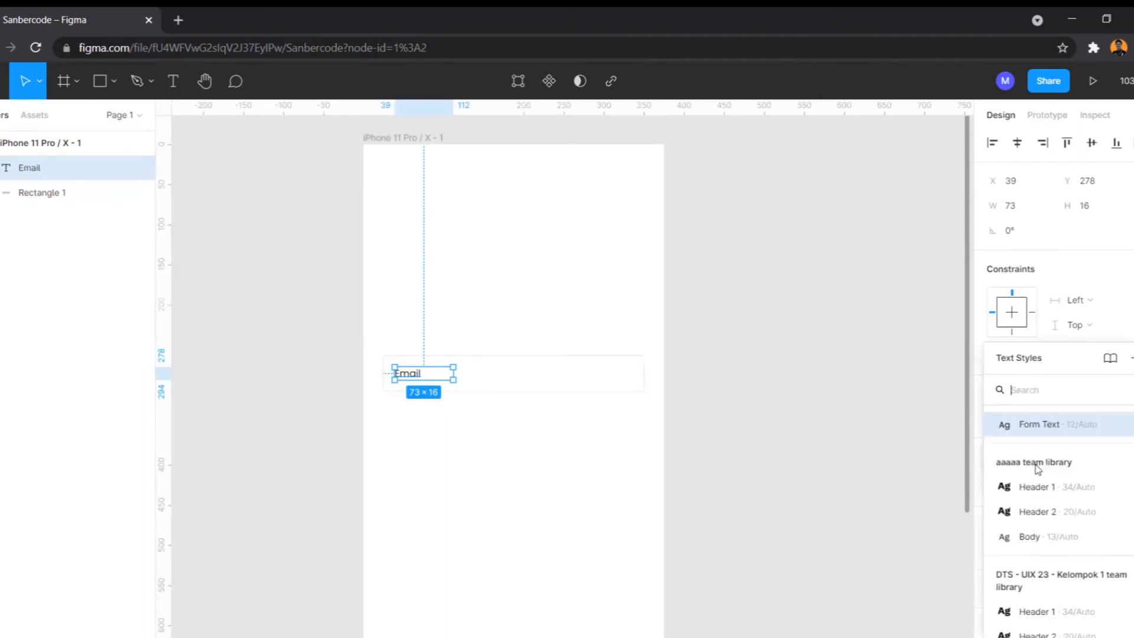
pyautogui.click(1031, 437)
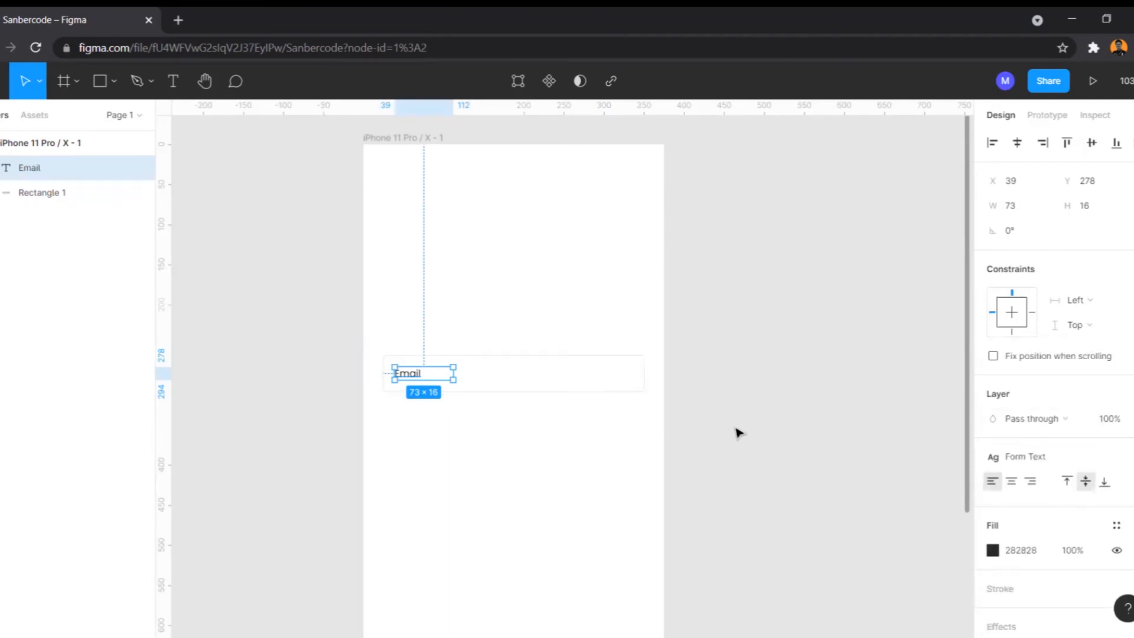
# - Save the Email text's fill as a new colour style named Font color and deselect the text
pyautogui.scroll(-2, 1016, 520)
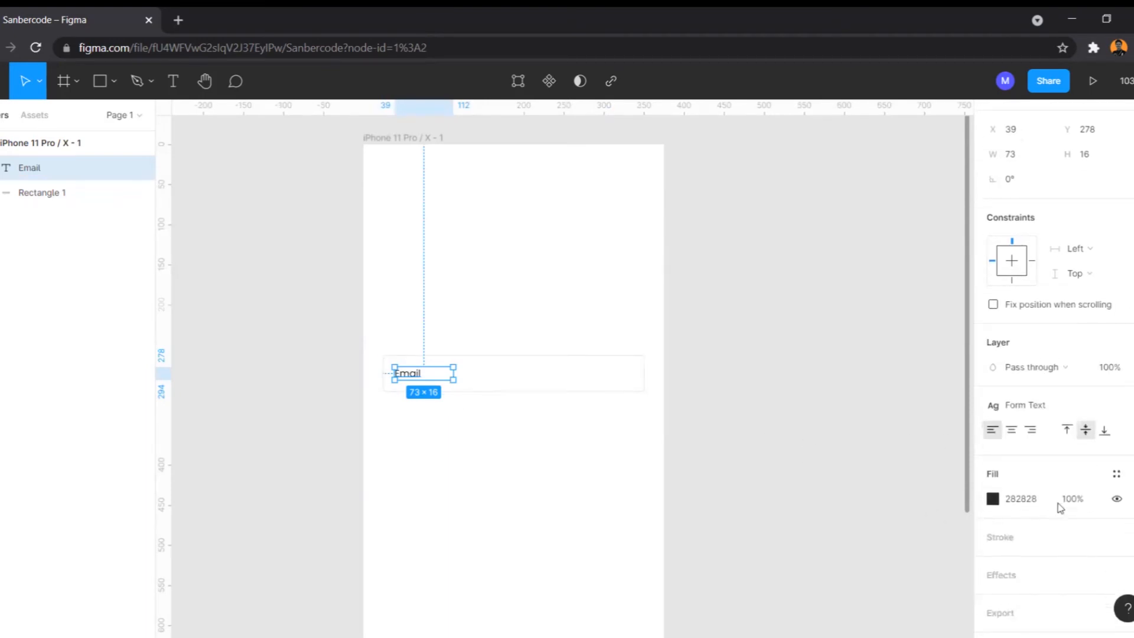
pyautogui.click(1116, 473)
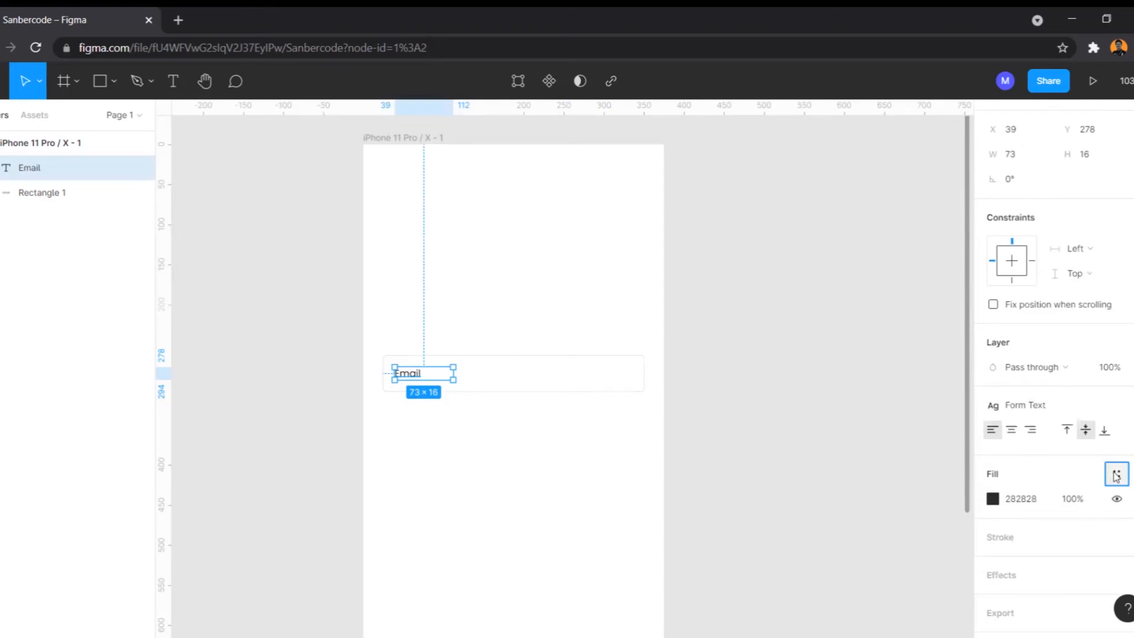
pyautogui.click(1114, 473)
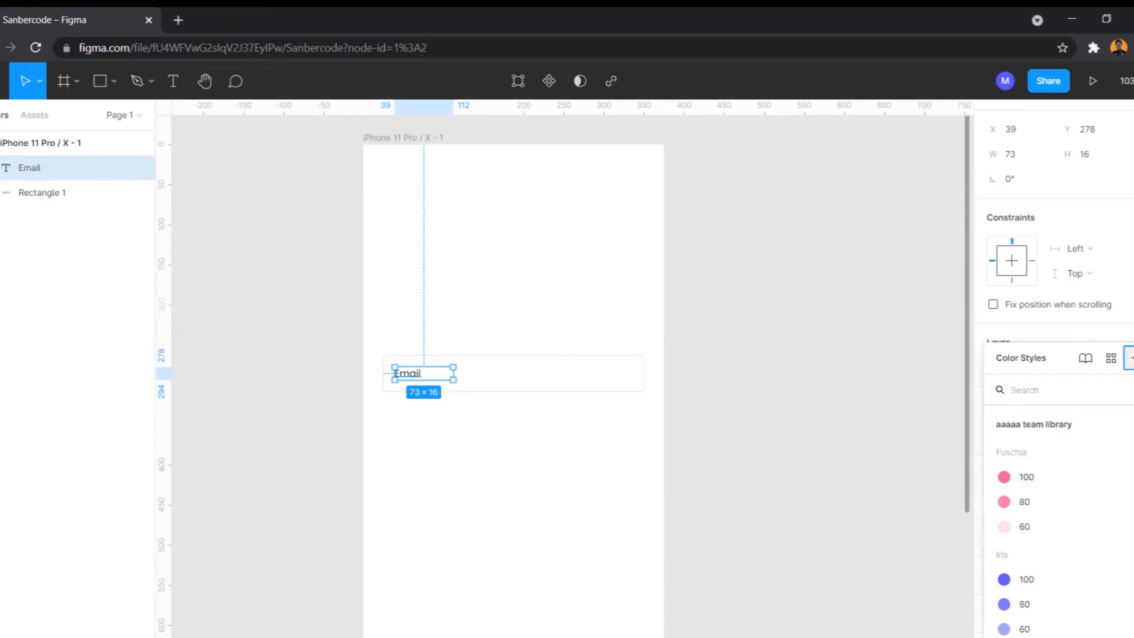
pyautogui.click(1131, 358)
pyautogui.write('F')
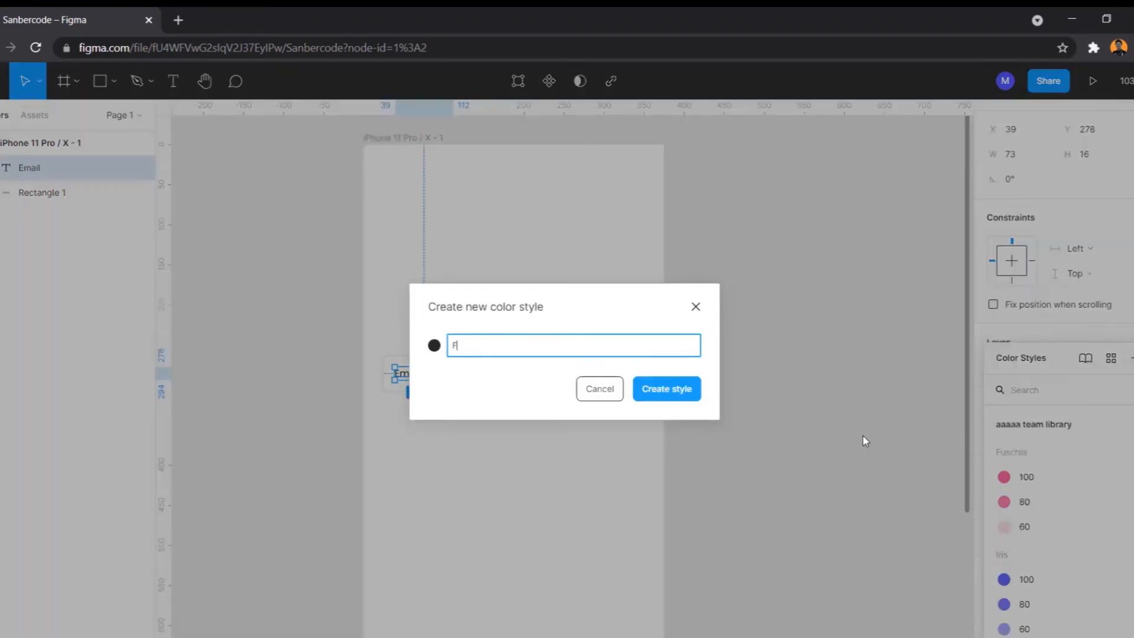
pyautogui.write('ont color')
pyautogui.click(675, 400)
pyautogui.click(513, 445)
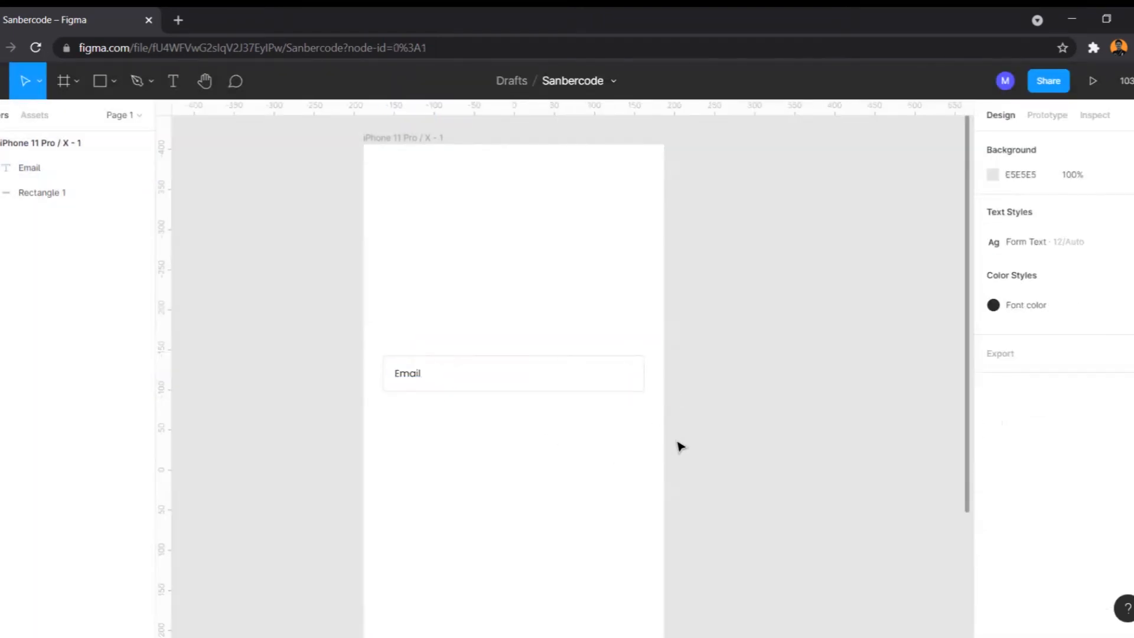
# - Duplicate the Email text with its rectangle and place the copy 20 px below the original
pyautogui.moveTo(705, 467); pyautogui.dragTo(340, 331)
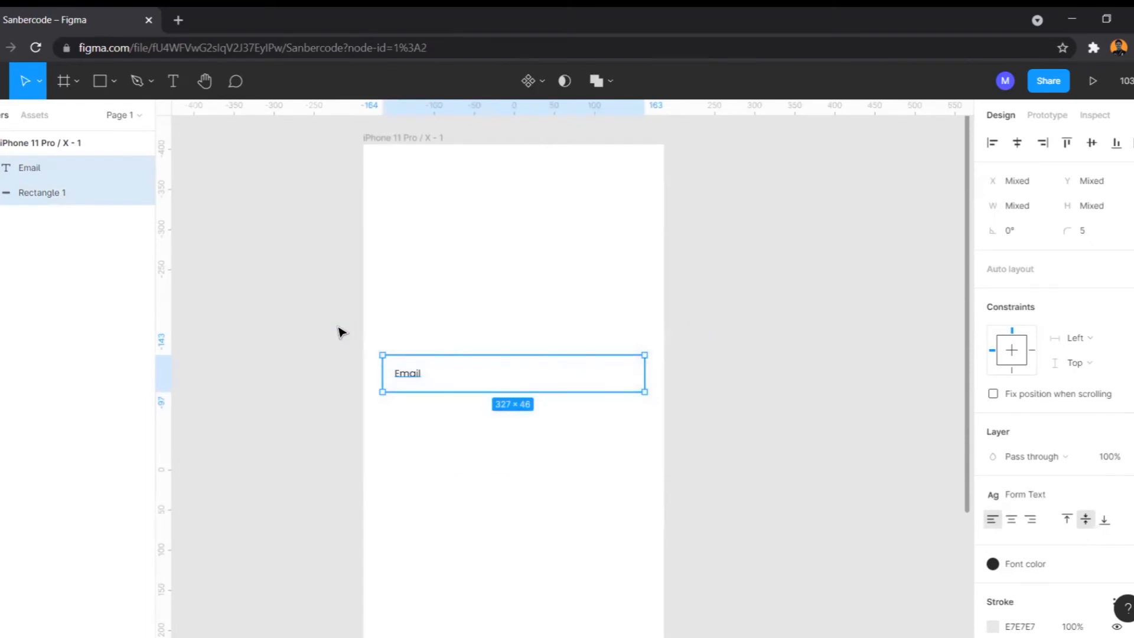
pyautogui.hotkey('ctrl', 'd')
pyautogui.moveTo(476, 378); pyautogui.dragTo(479, 437)
pyautogui.press('Up')
pyautogui.press('Up')
pyautogui.press('Up')
pyautogui.press('Up')
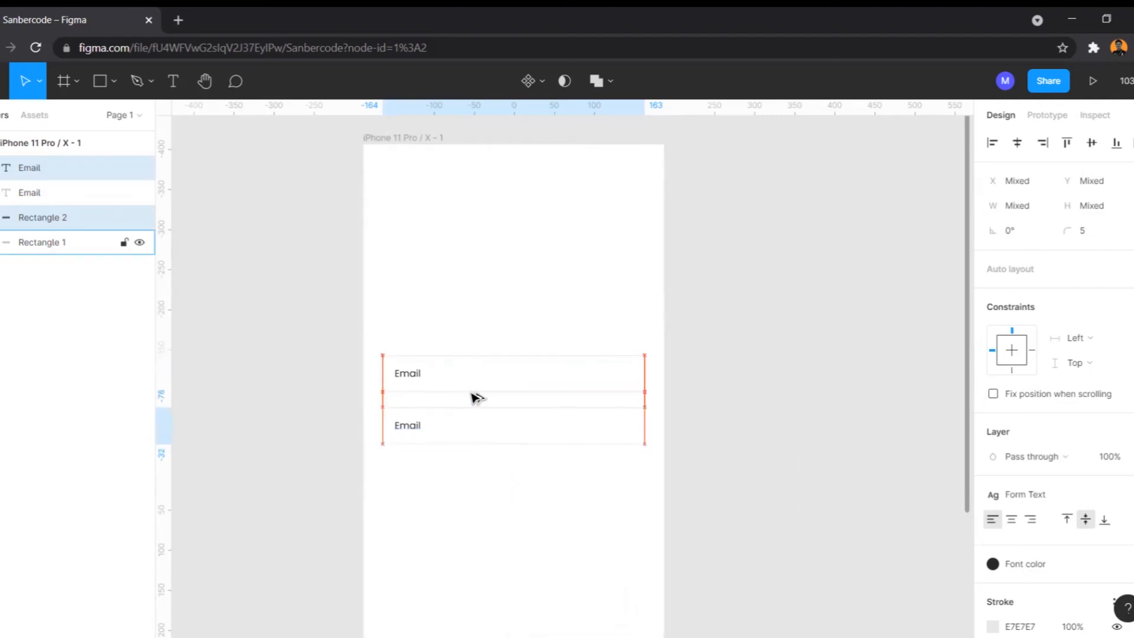
pyautogui.press('Down')
pyautogui.press('Down')
pyautogui.press('Up')
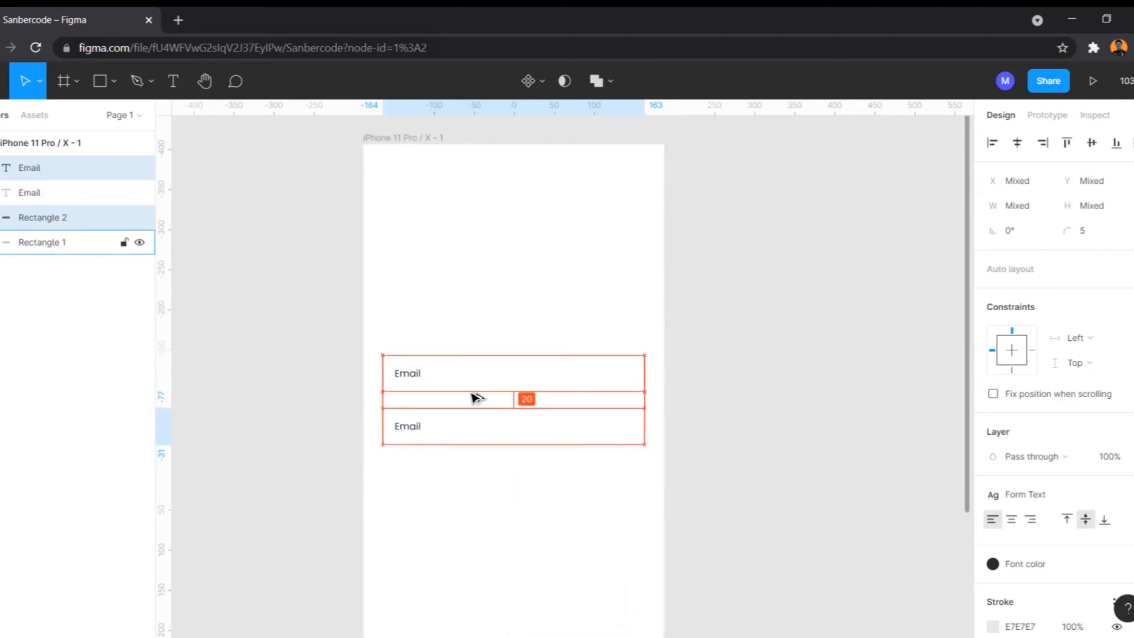
pyautogui.click(478, 516)
# - Delete the duplicated Email text from the lower rectangle
pyautogui.click(415, 435)
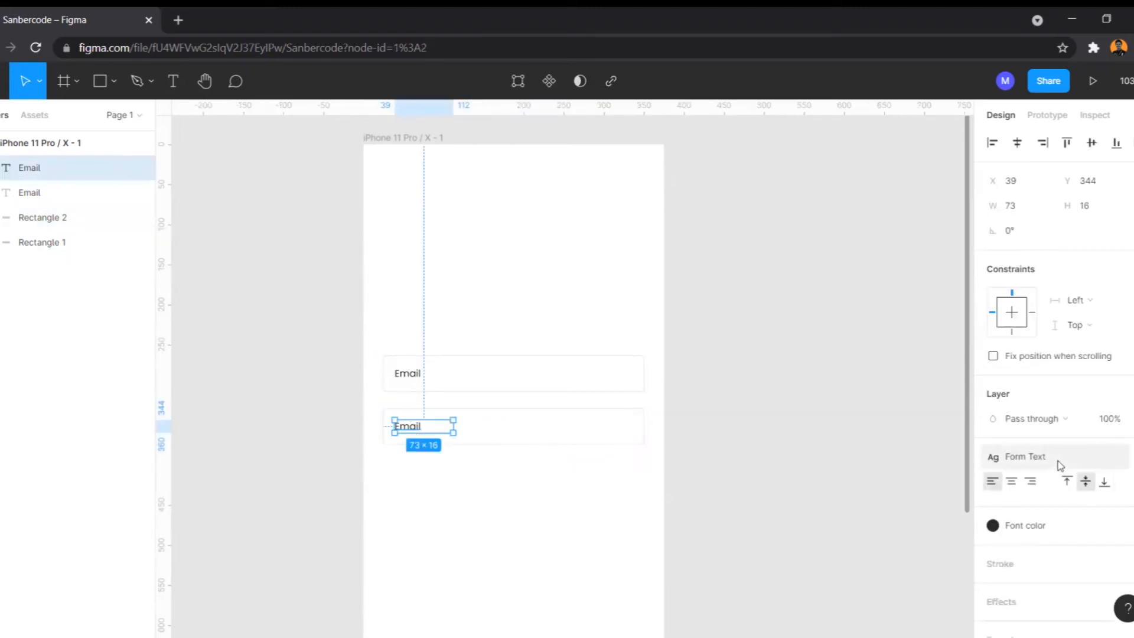
pyautogui.moveTo(406, 435); pyautogui.dragTo(424, 482)
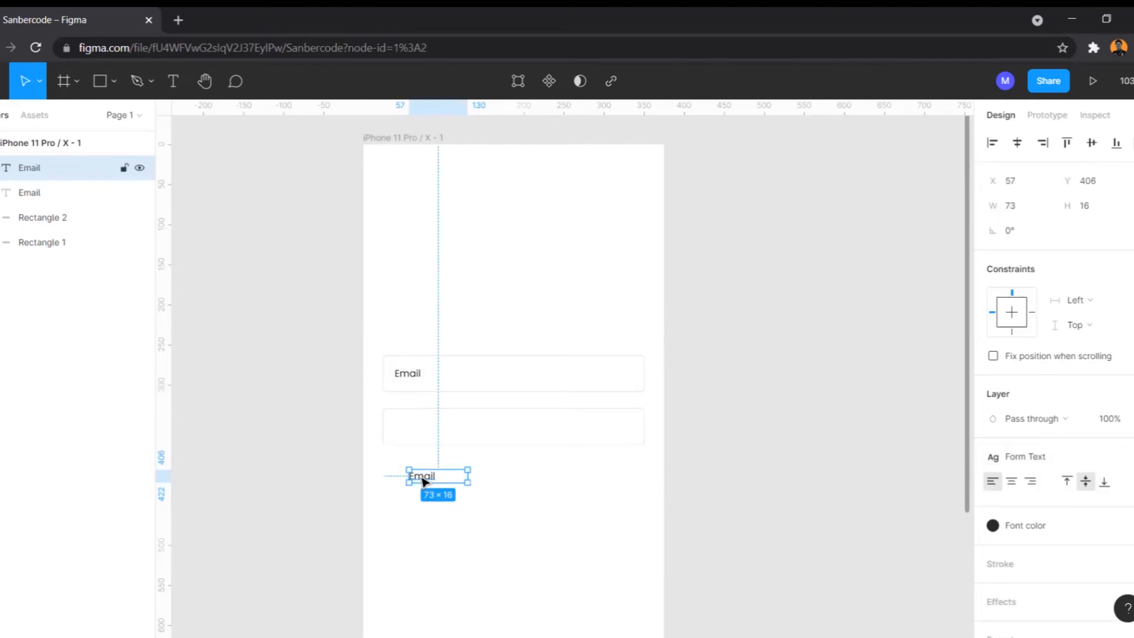
pyautogui.press('Delete')
# - Add a text reading "Password" inside the lower rectangle
pyautogui.press('t')
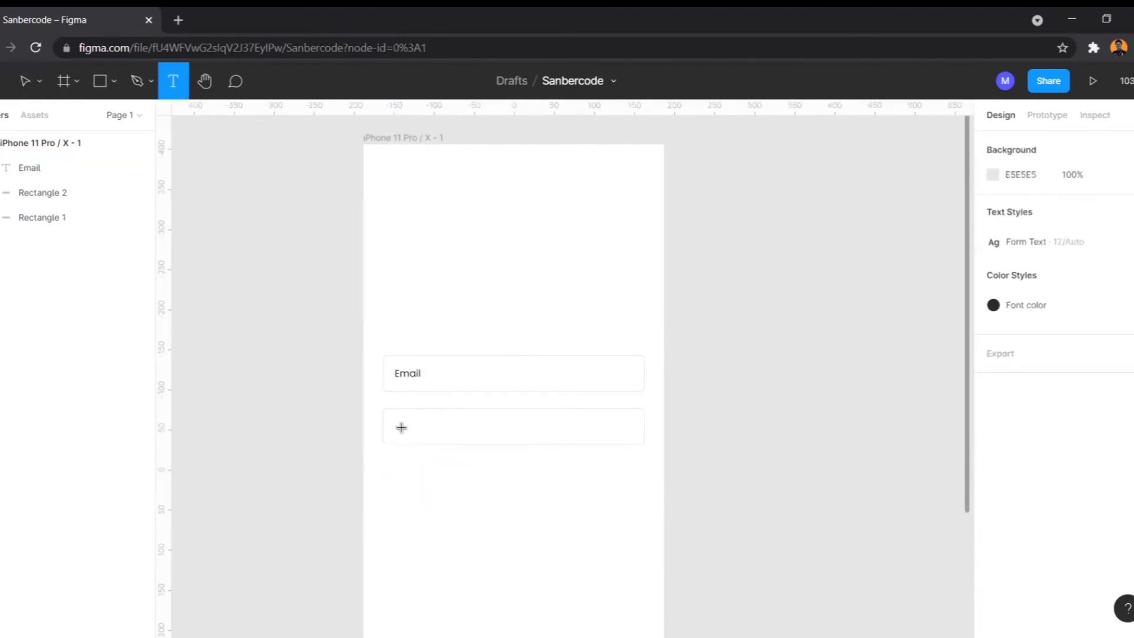
pyautogui.click(402, 424)
pyautogui.write('Passo')
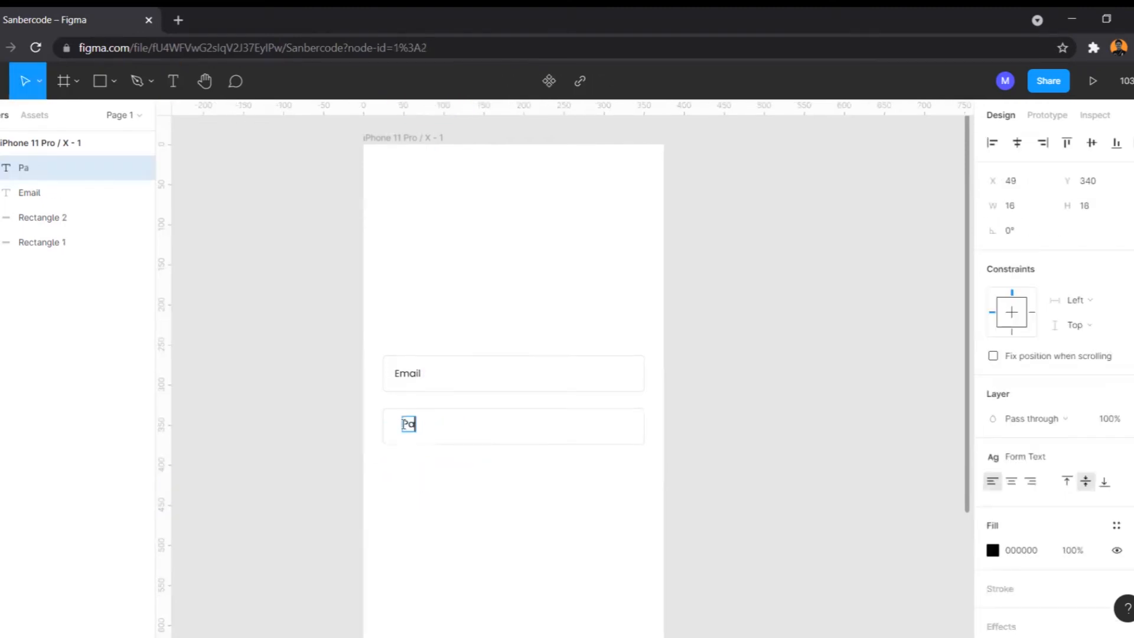
pyautogui.write('d')
pyautogui.press('BackSpace')
pyautogui.press('BackSpace')
pyautogui.write('rd')
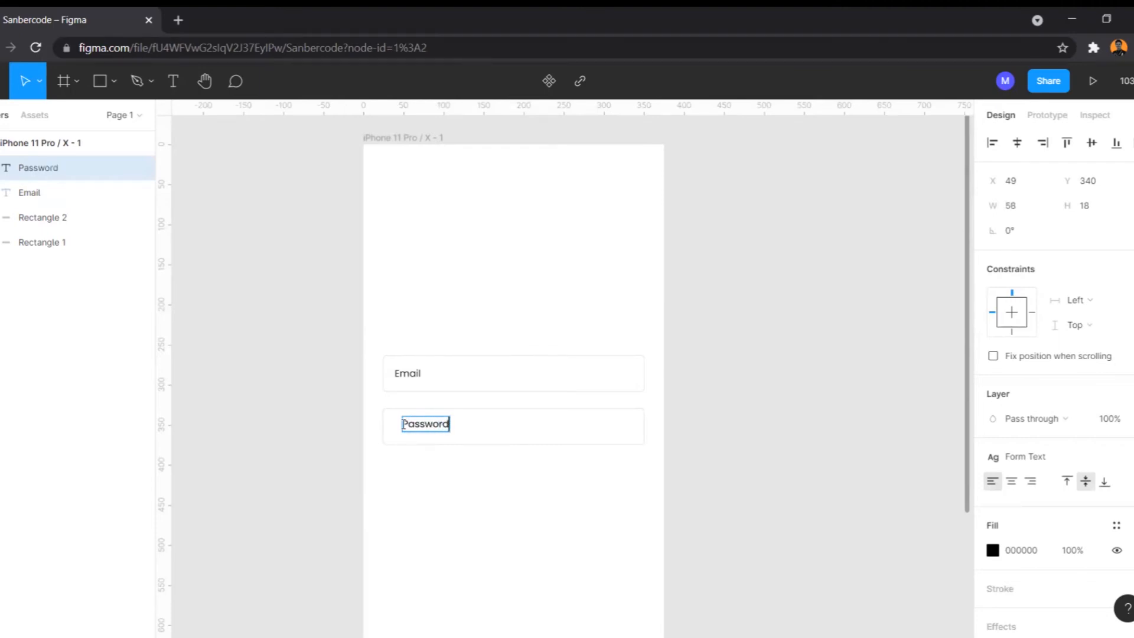
# - Align the Password text with the Email text at X 39, Y 343 and apply the Font color style
pyautogui.press('Escape')
pyautogui.keyDown('ctrl'); pyautogui.scroll(3, 390, 440); pyautogui.keyUp('ctrl')
pyautogui.moveTo(431, 417); pyautogui.dragTo(416, 429)
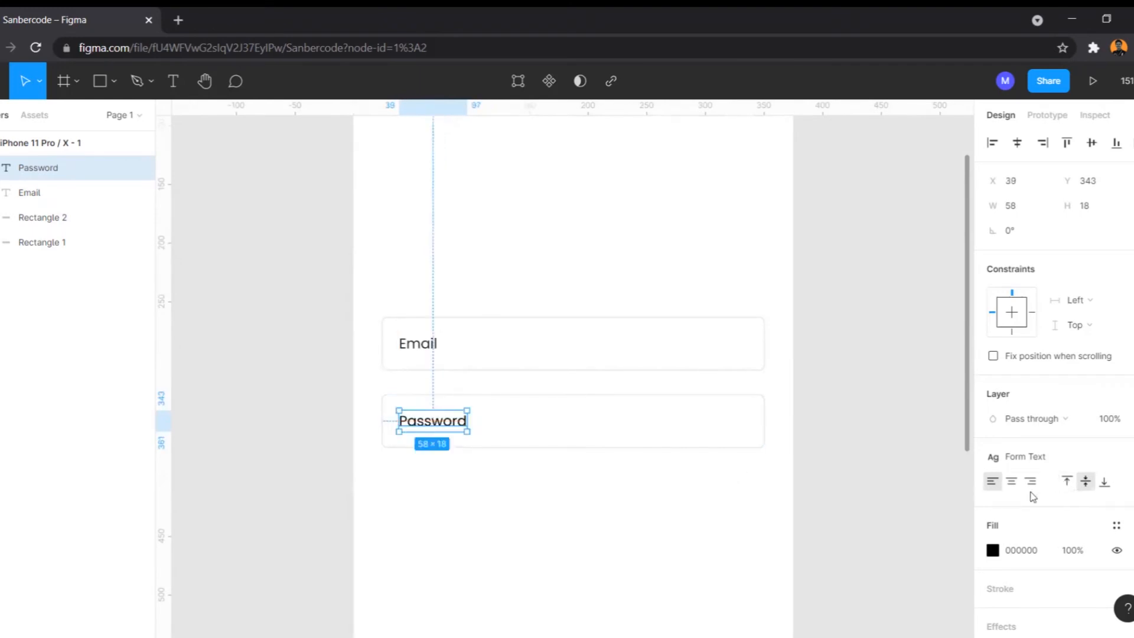
pyautogui.click(1110, 525)
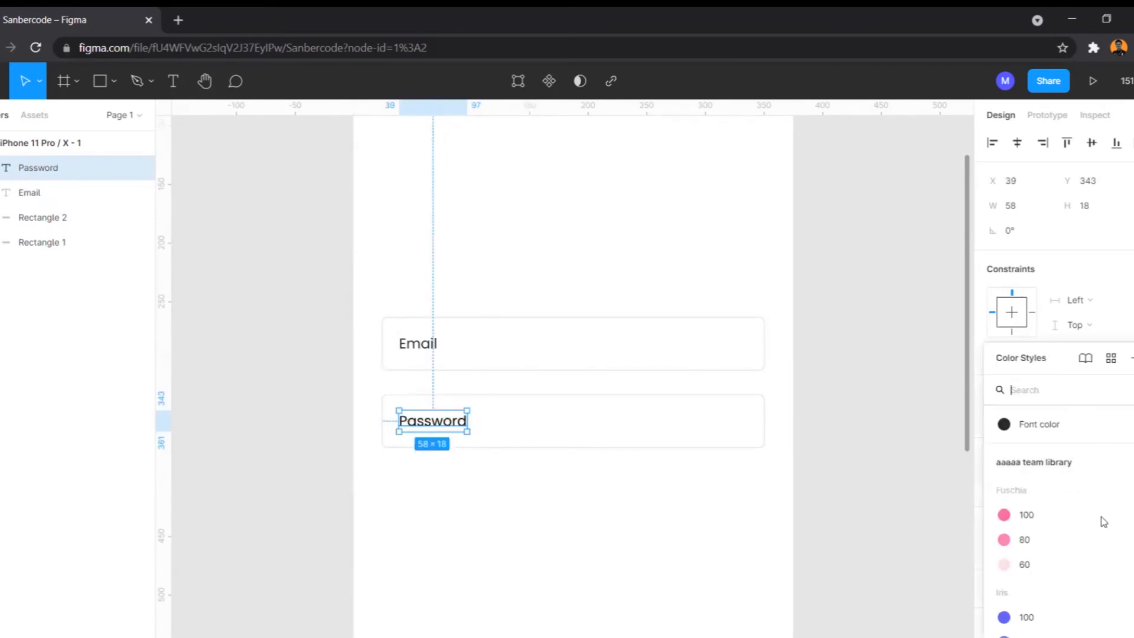
pyautogui.click(1049, 429)
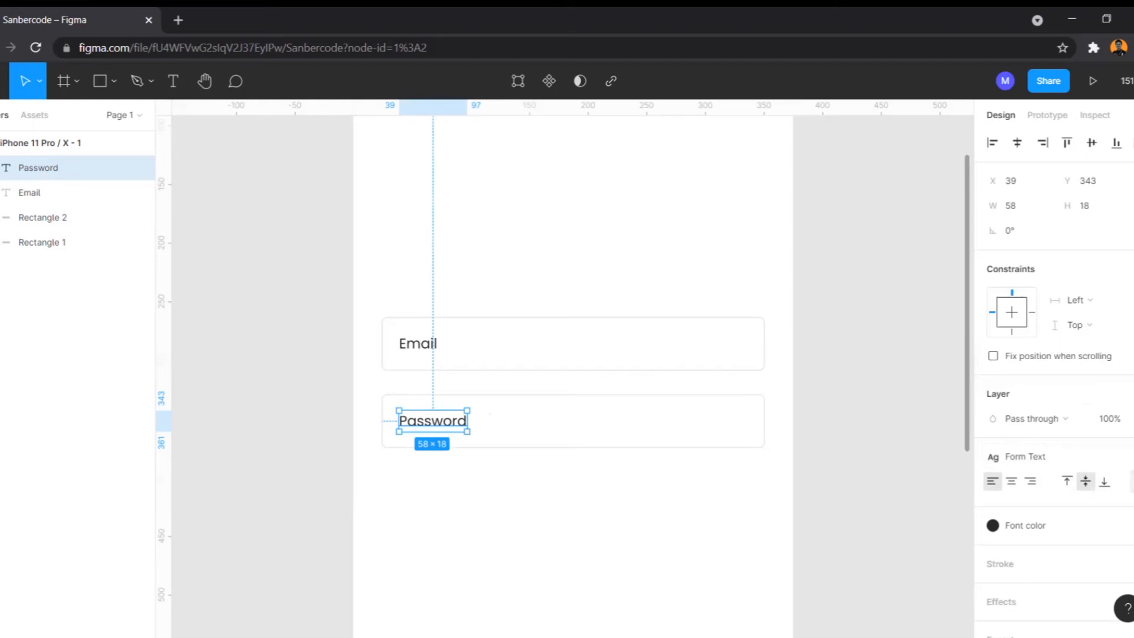
# - Detach the Password text's style to try font size 22, and return it to 12 with the Form Text style
pyautogui.click(1130, 456)
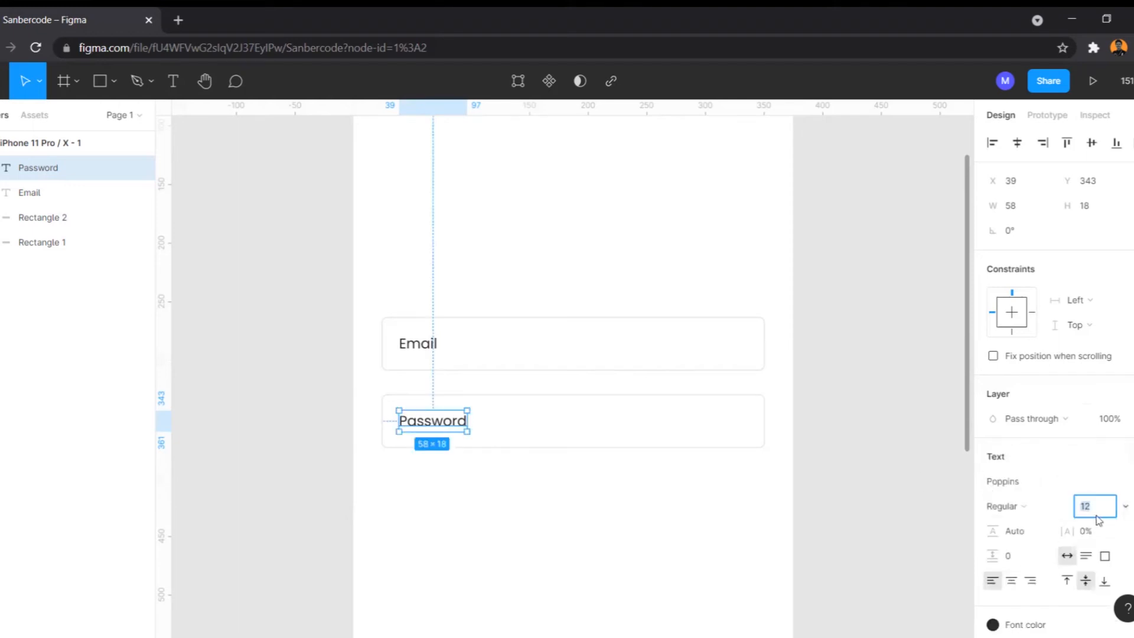
pyautogui.write('22')
pyautogui.press('Return')
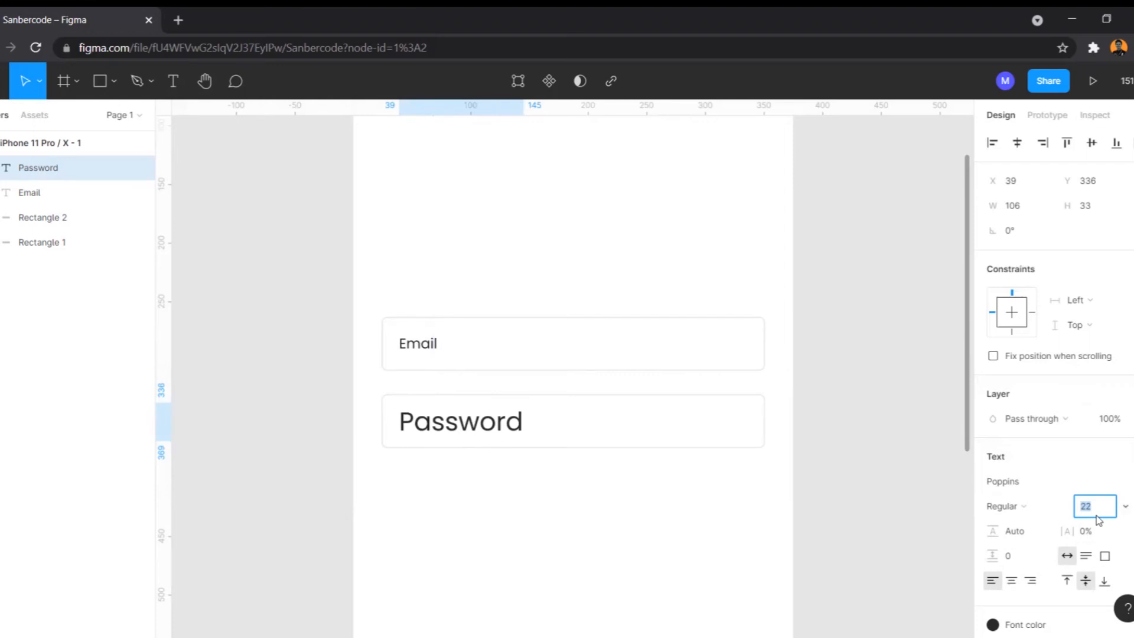
pyautogui.write('12')
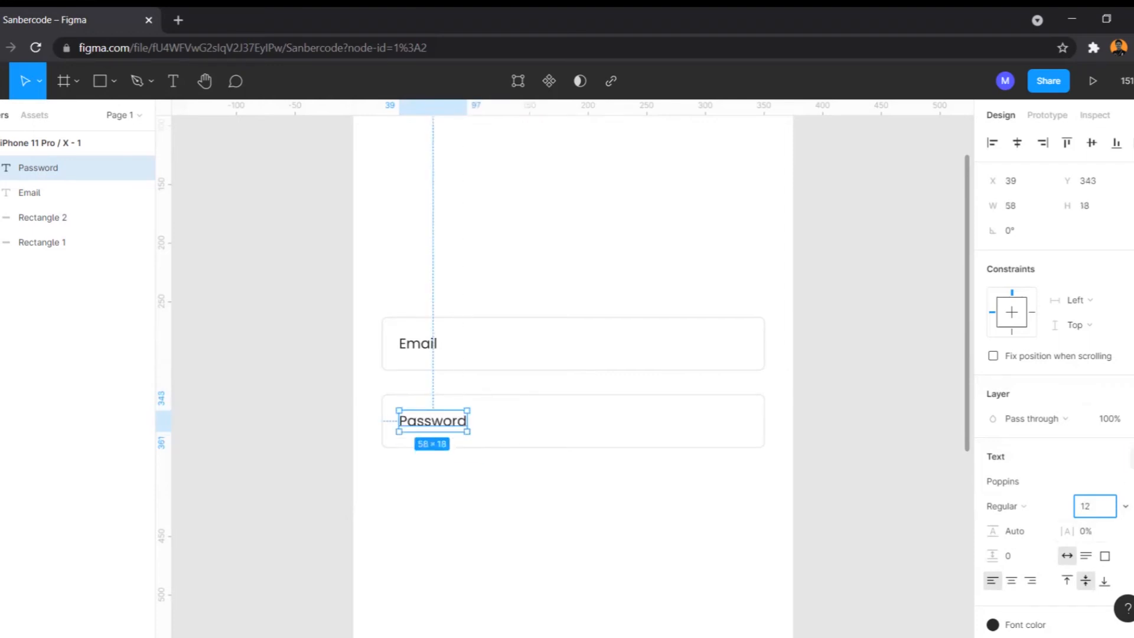
pyautogui.click(1130, 456)
pyautogui.click(1034, 428)
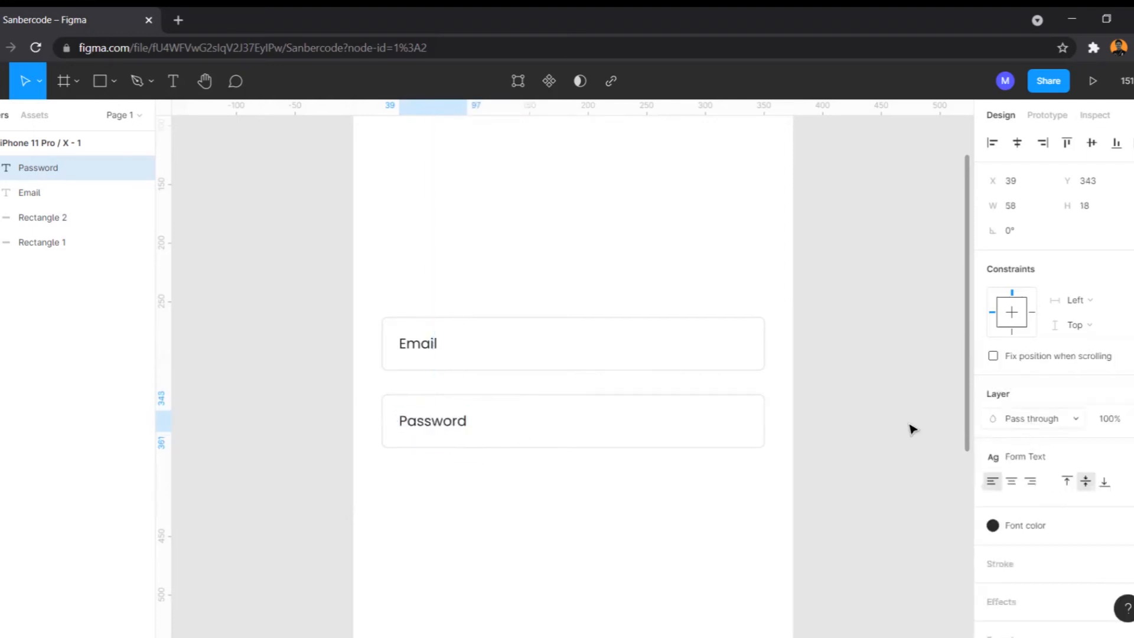
pyautogui.click(461, 473)
# - Duplicate the Password field's rectangle and place the copy below it at X 24, Y 424
pyautogui.scroll(-3, 463, 476)
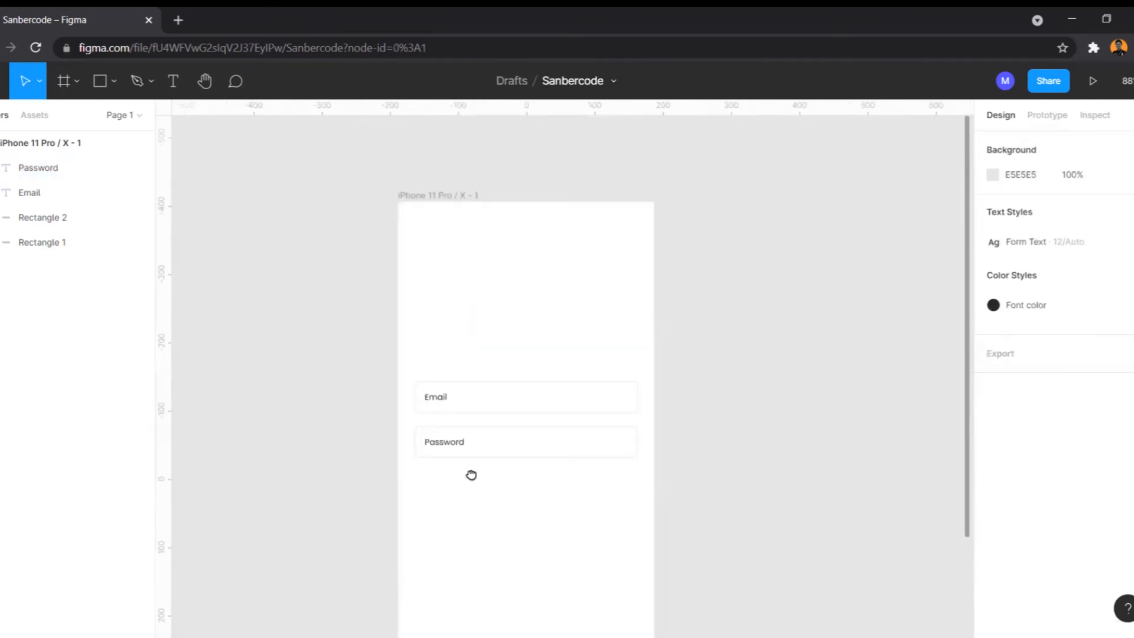
pyautogui.scroll(1, 446, 471)
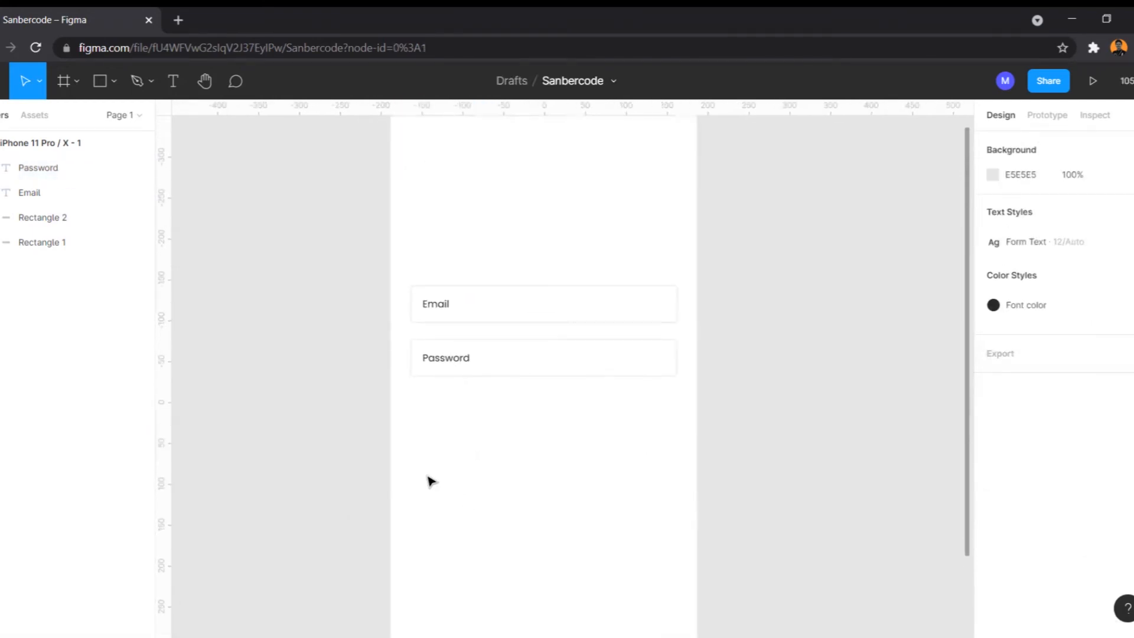
pyautogui.press('r')
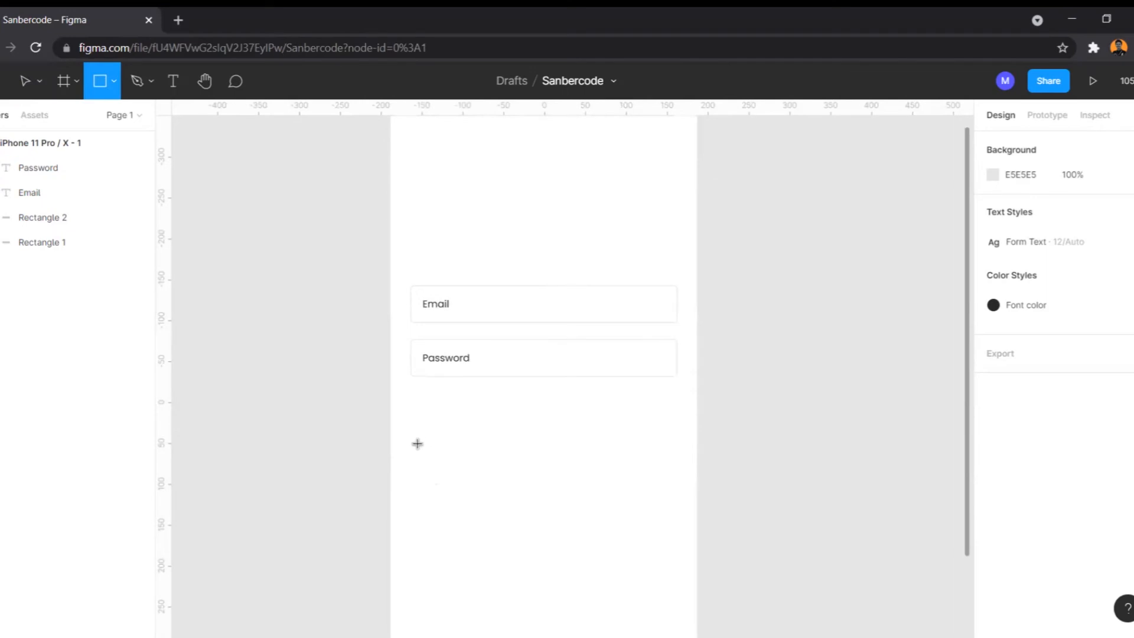
pyautogui.press('v')
pyautogui.click(498, 379)
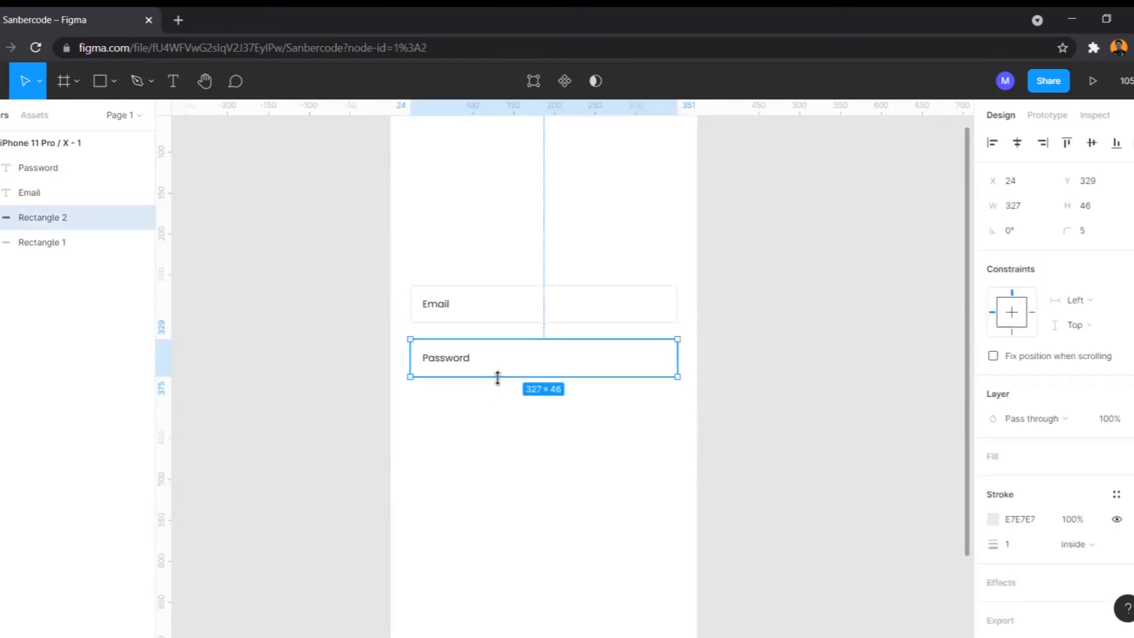
pyautogui.hotkey('ctrl', 'd')
pyautogui.moveTo(524, 364); pyautogui.dragTo(534, 436)
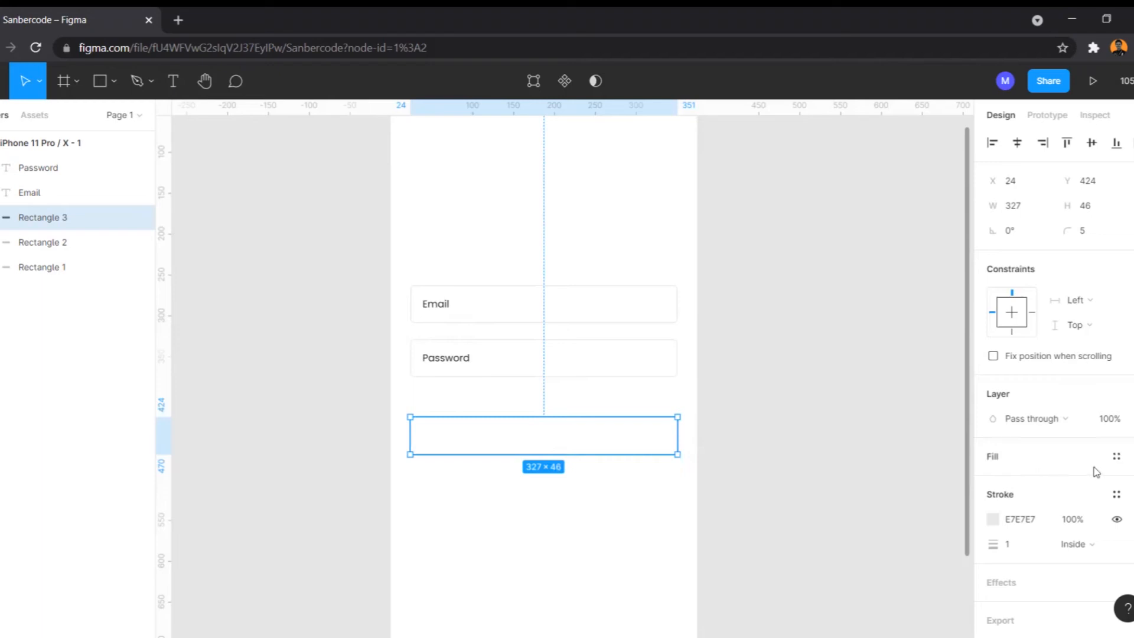
# - Give the lowest rectangle a solid purple fill of 3B0BC3 and remove its stroke
pyautogui.click(1131, 456)
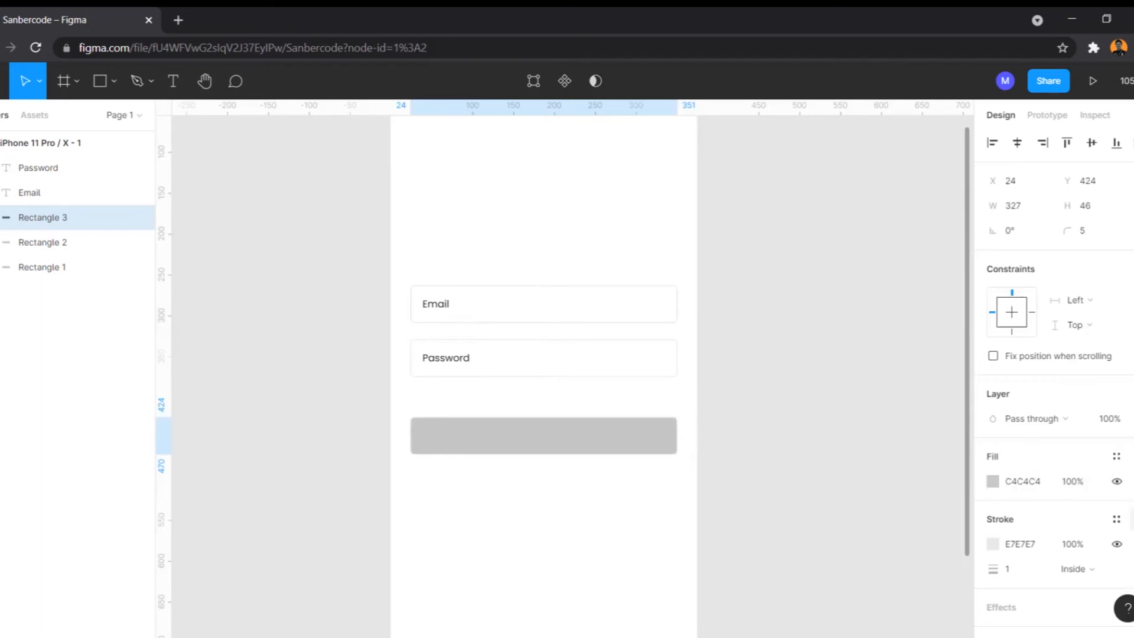
pyautogui.click(993, 481)
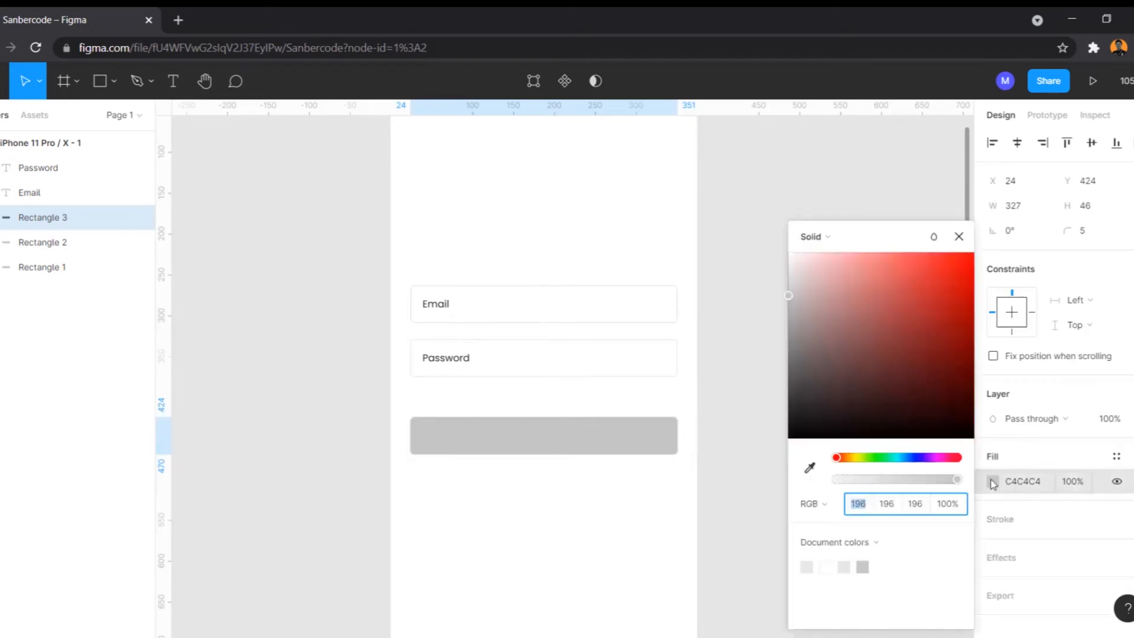
pyautogui.click(941, 293)
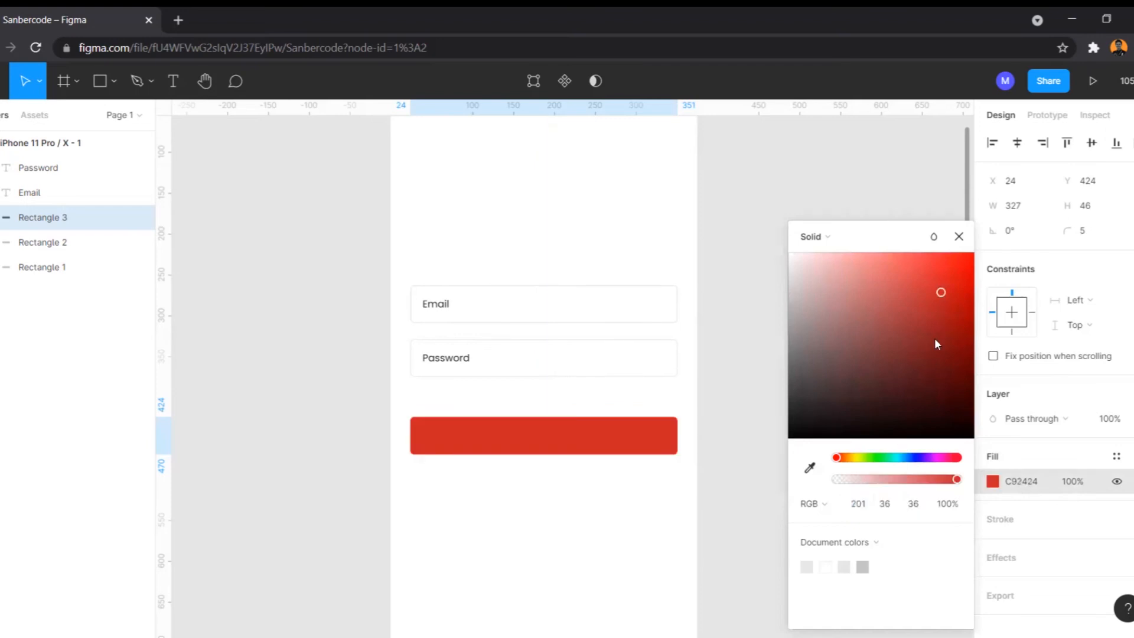
pyautogui.moveTo(930, 462); pyautogui.dragTo(922, 458)
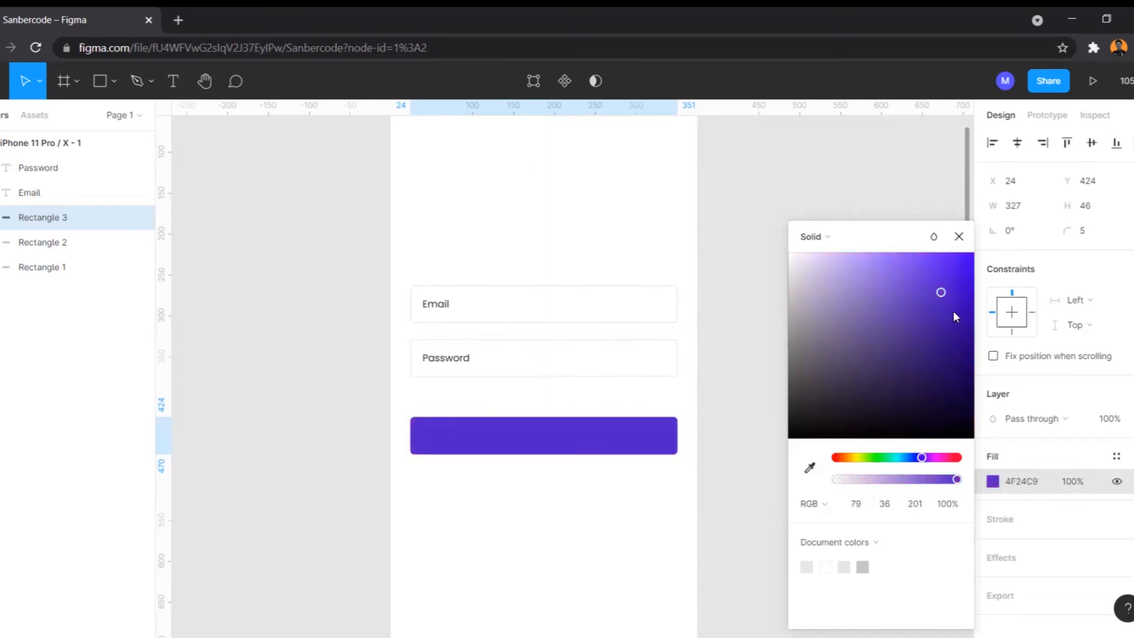
pyautogui.moveTo(959, 319); pyautogui.dragTo(963, 301)
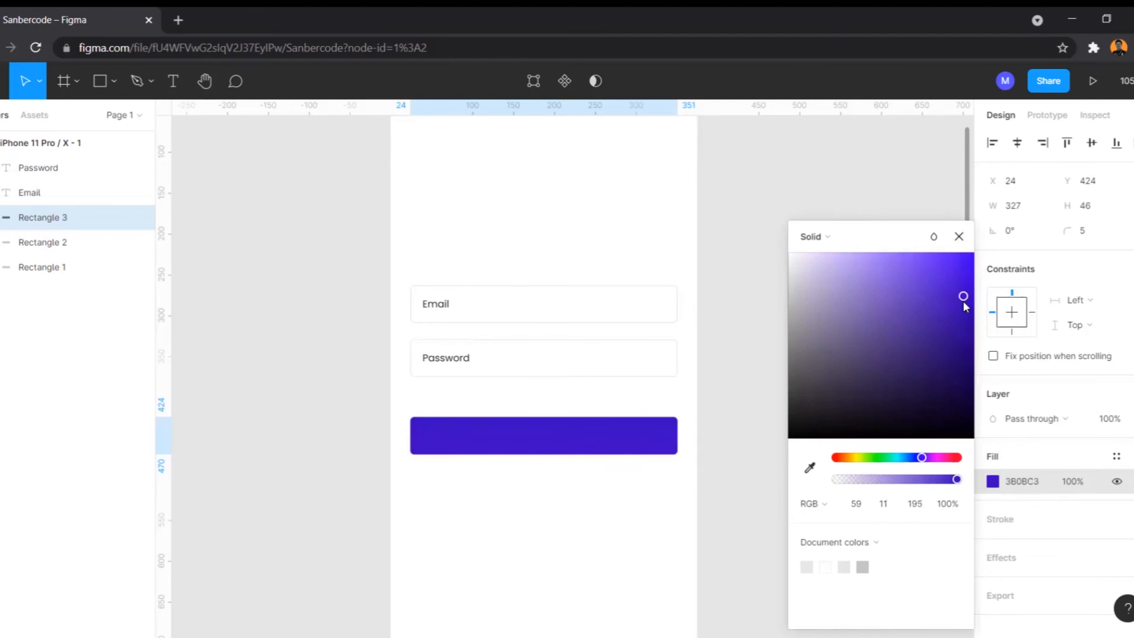
pyautogui.click(670, 481)
# - Set the purple rectangle's height to 50
pyautogui.click(614, 448)
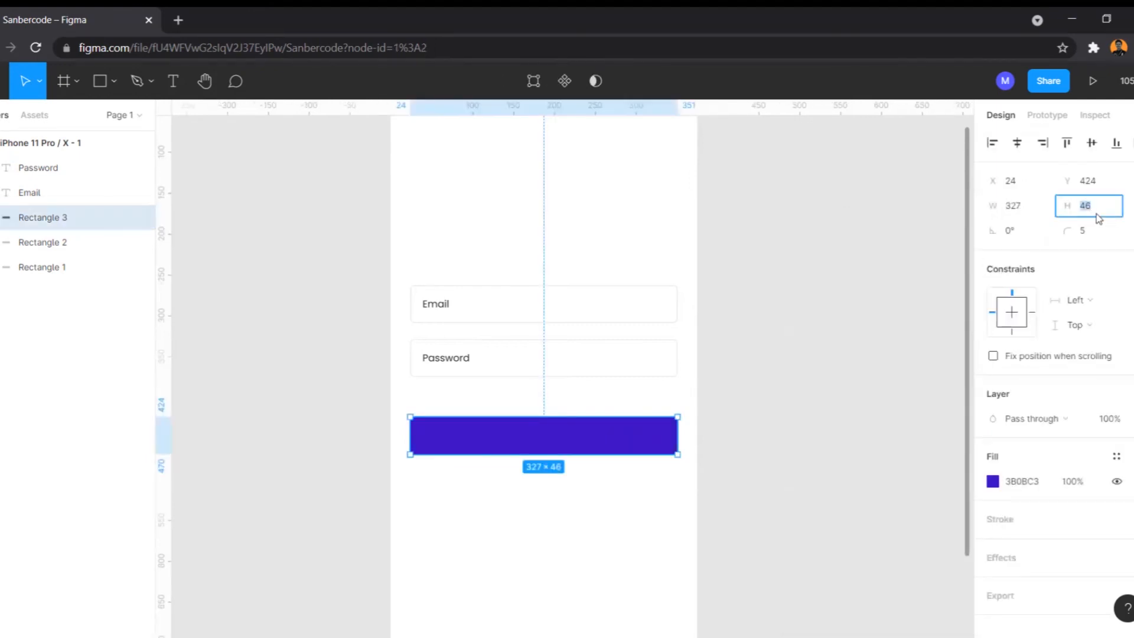
pyautogui.press('Return')
pyautogui.click(1098, 218)
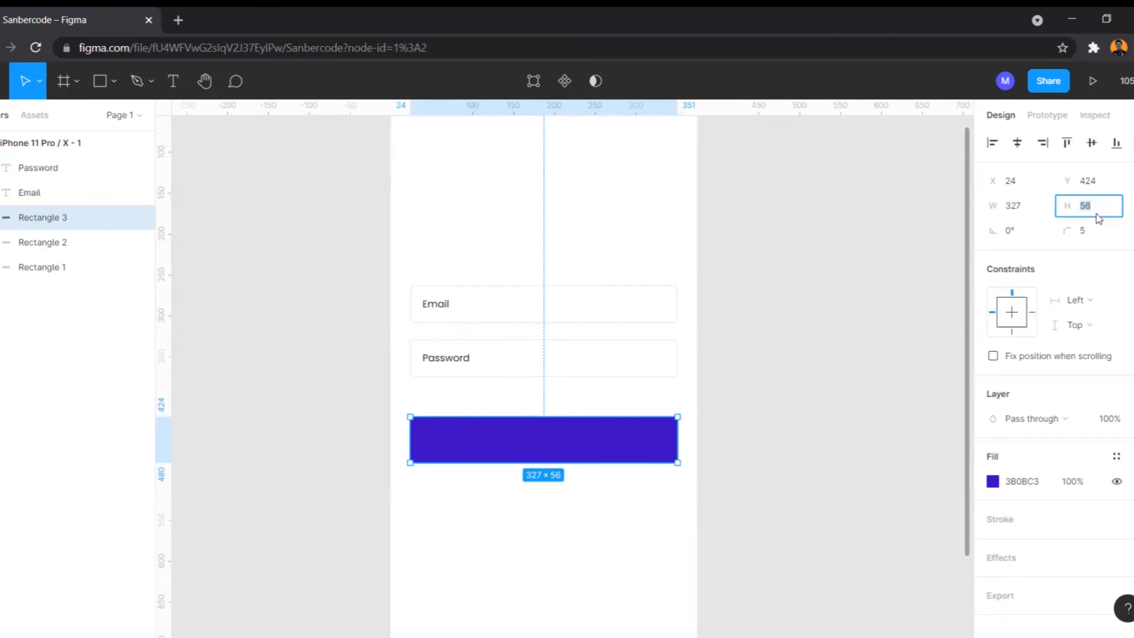
pyautogui.write('50')
pyautogui.press('Return')
pyautogui.click(600, 546)
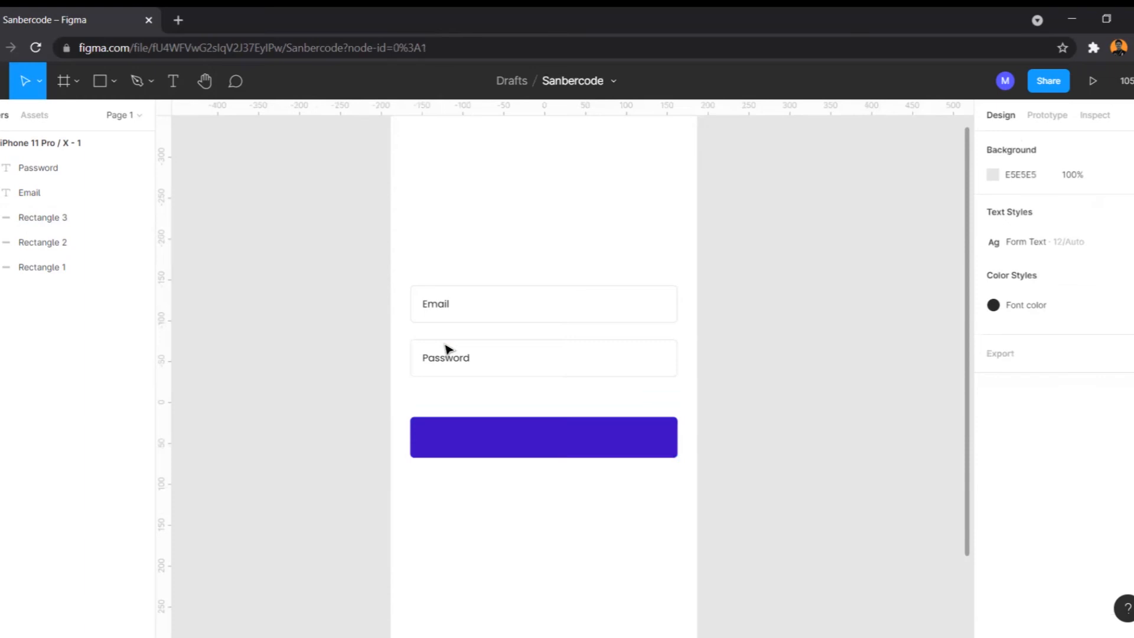
# - Duplicate the Password text and place the copy on the purple rectangle at X 151, Y 440
pyautogui.click(447, 358)
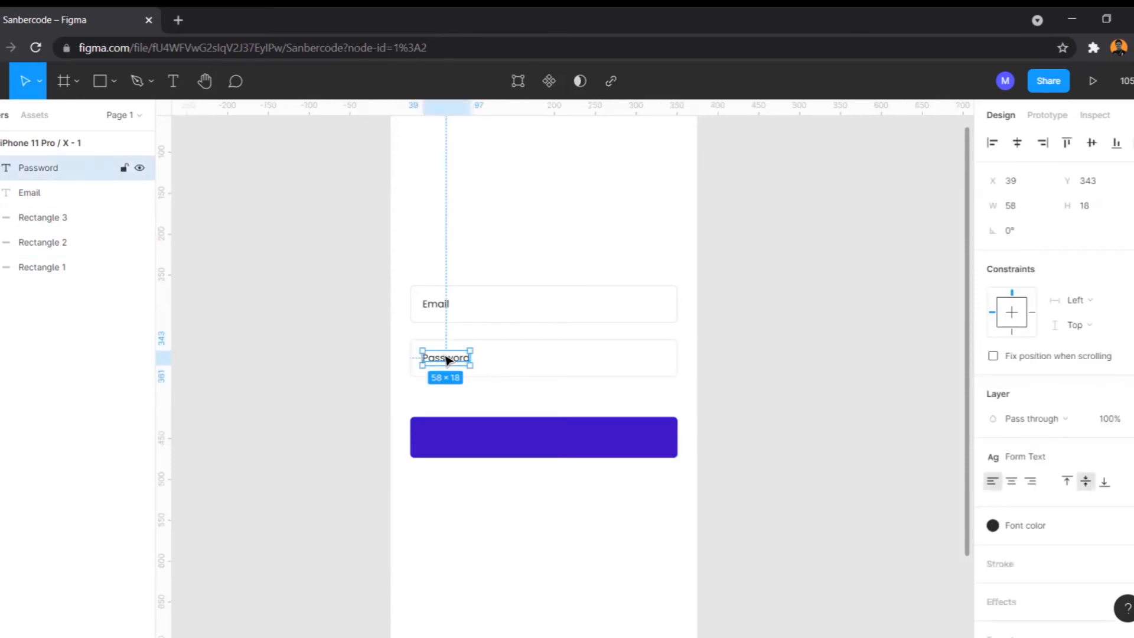
pyautogui.hotkey('ctrl', 'd')
pyautogui.moveTo(447, 358); pyautogui.dragTo(540, 440)
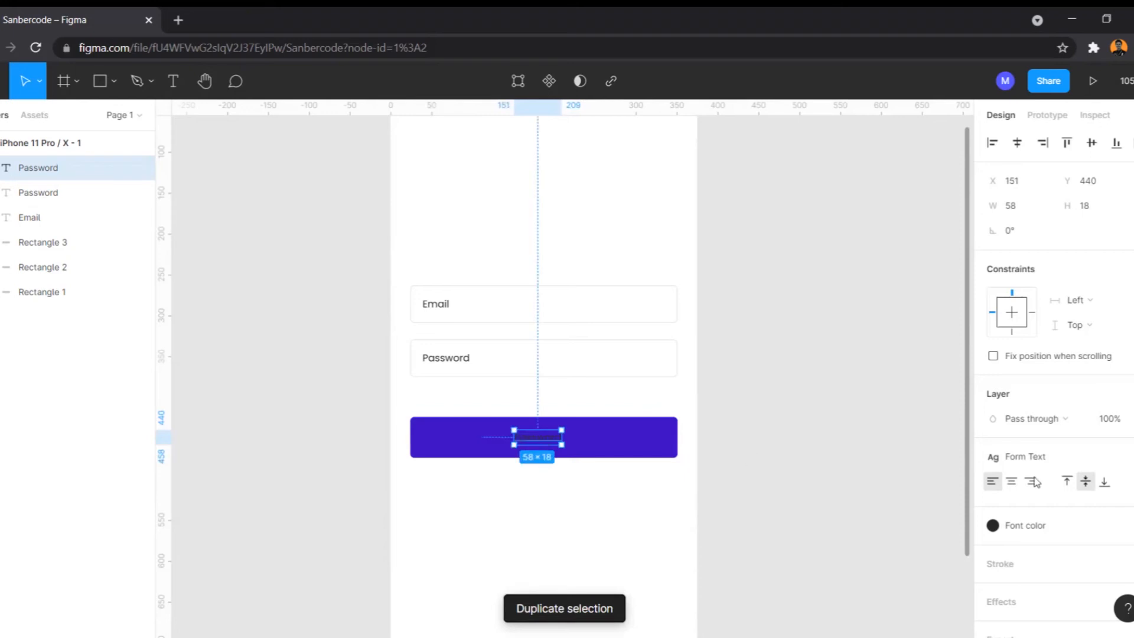
# - Detach the Form Text style from the copied label and set it to Poppins SemiBold, size 16
pyautogui.click(1130, 466)
pyautogui.click(1095, 507)
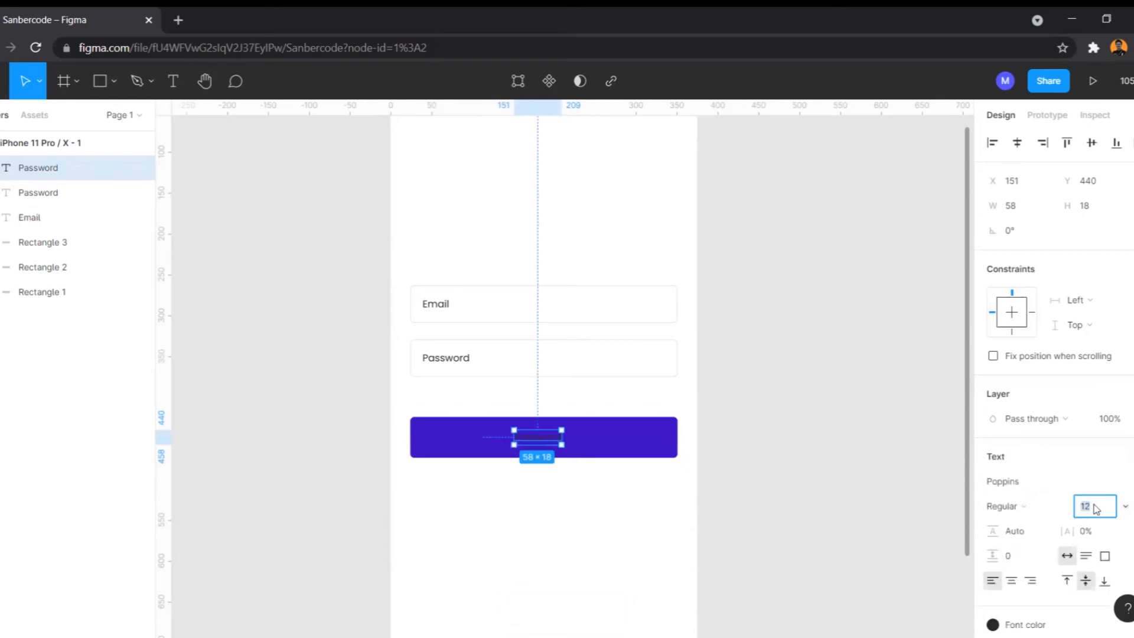
pyautogui.write('16')
pyautogui.press('Return')
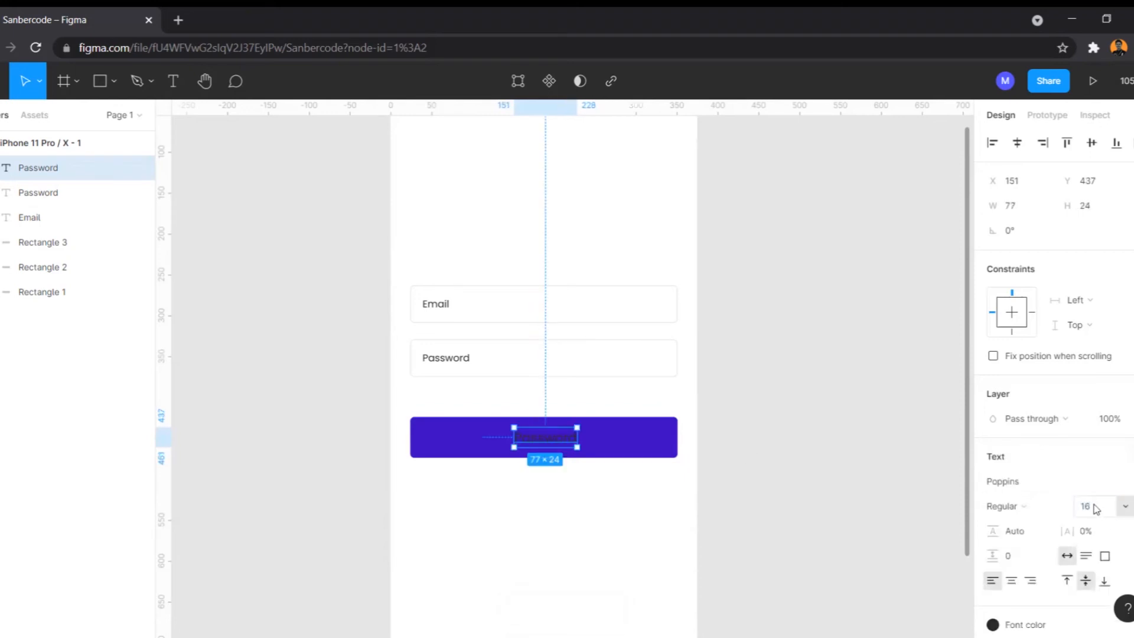
pyautogui.click(1038, 506)
pyautogui.click(1025, 401)
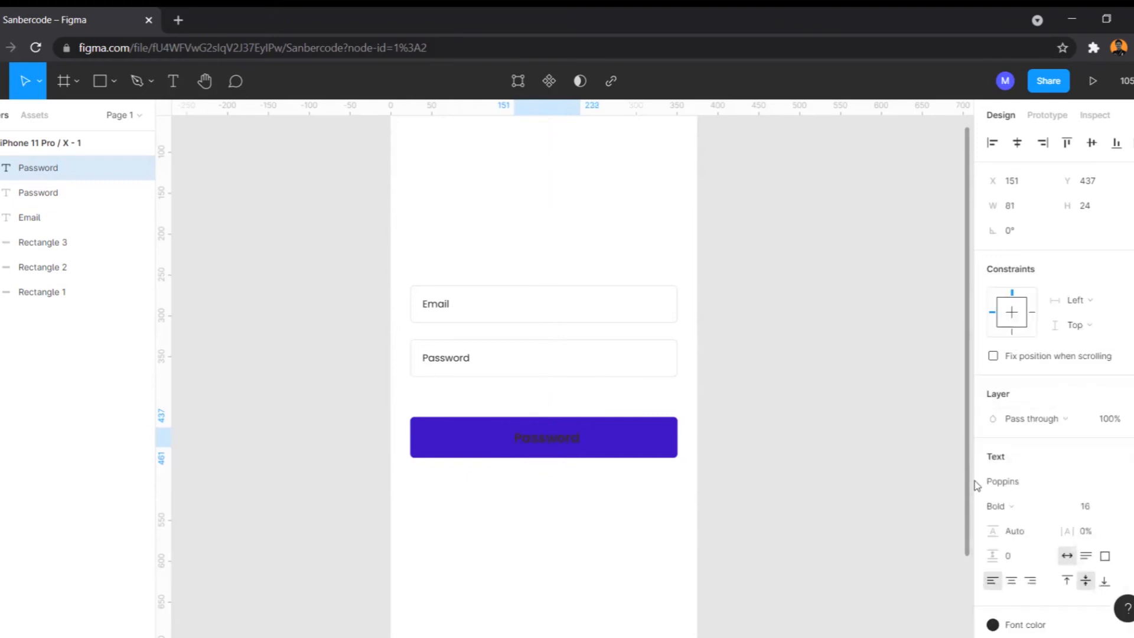
pyautogui.click(1024, 505)
pyautogui.click(1024, 383)
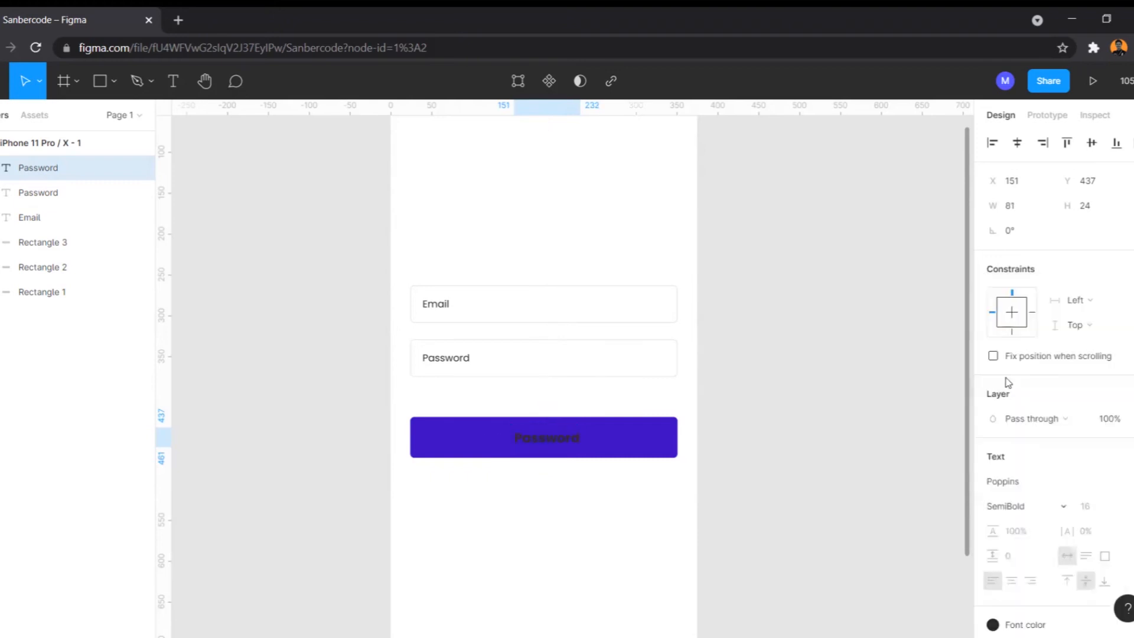
# - Detach the Font color style from the button label and make its fill white, FFFFFF
pyautogui.scroll(-2, 1032, 564)
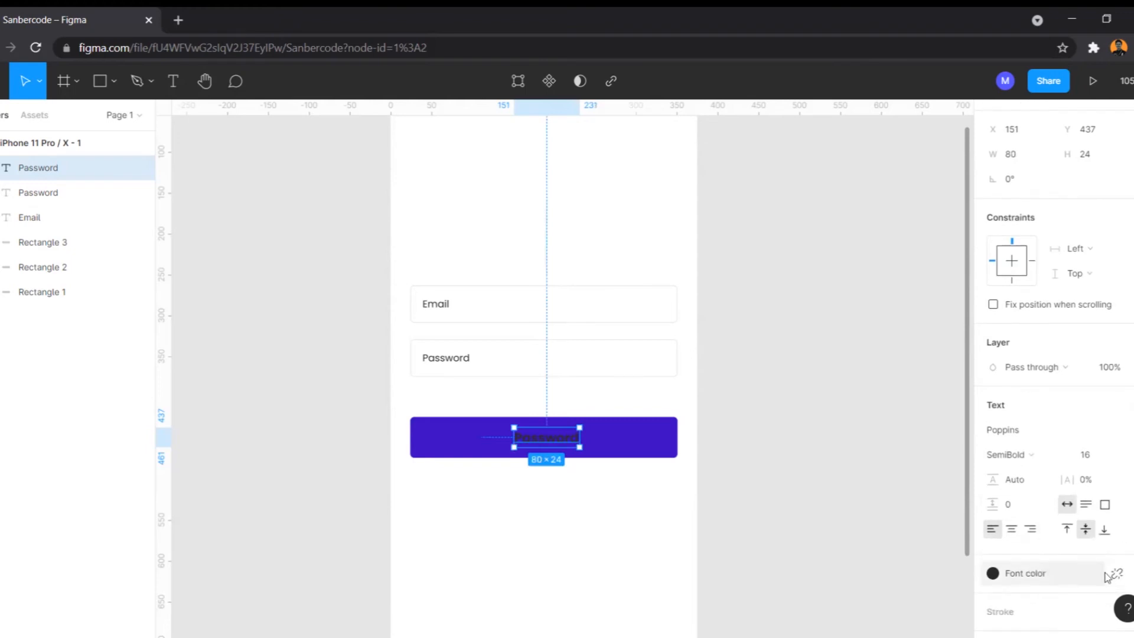
pyautogui.click(993, 597)
pyautogui.click(795, 294)
pyautogui.moveTo(714, 216); pyautogui.dragTo(701, 195)
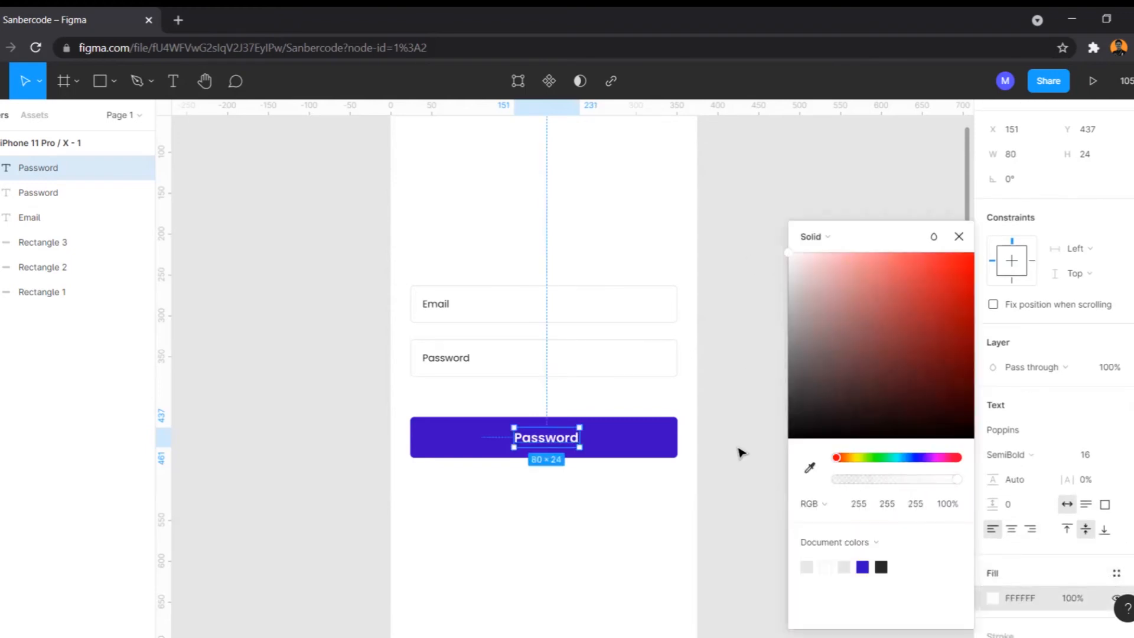
pyautogui.click(711, 498)
# - Align the label and the purple rectangle on their horizontal and vertical centers
pyautogui.moveTo(733, 535); pyautogui.dragTo(384, 402)
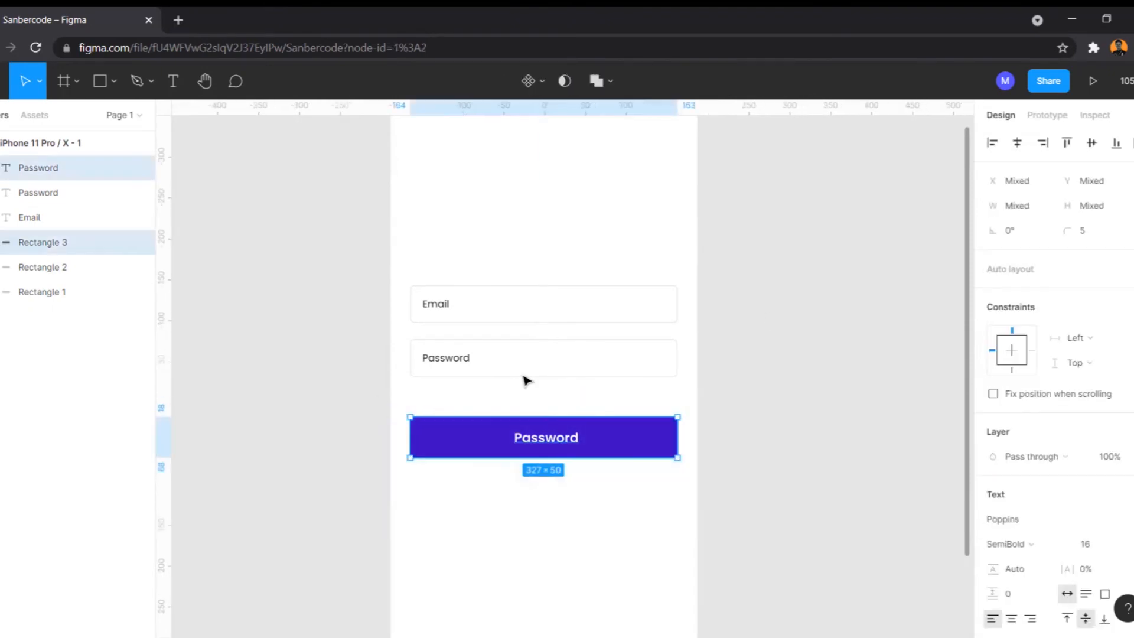
pyautogui.click(1017, 143)
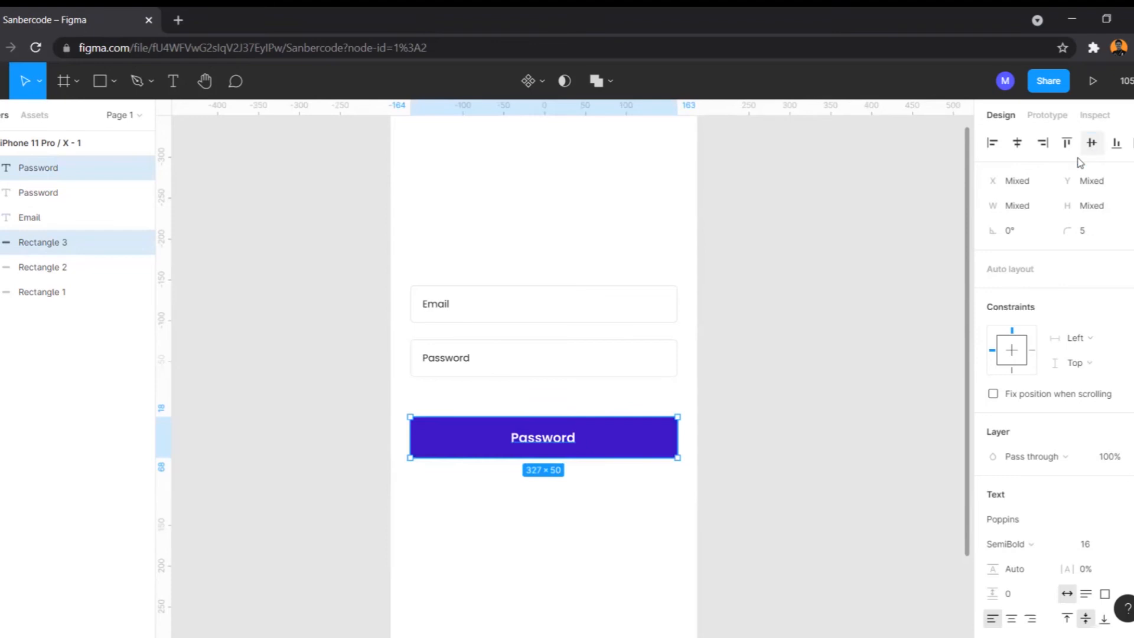
pyautogui.click(763, 478)
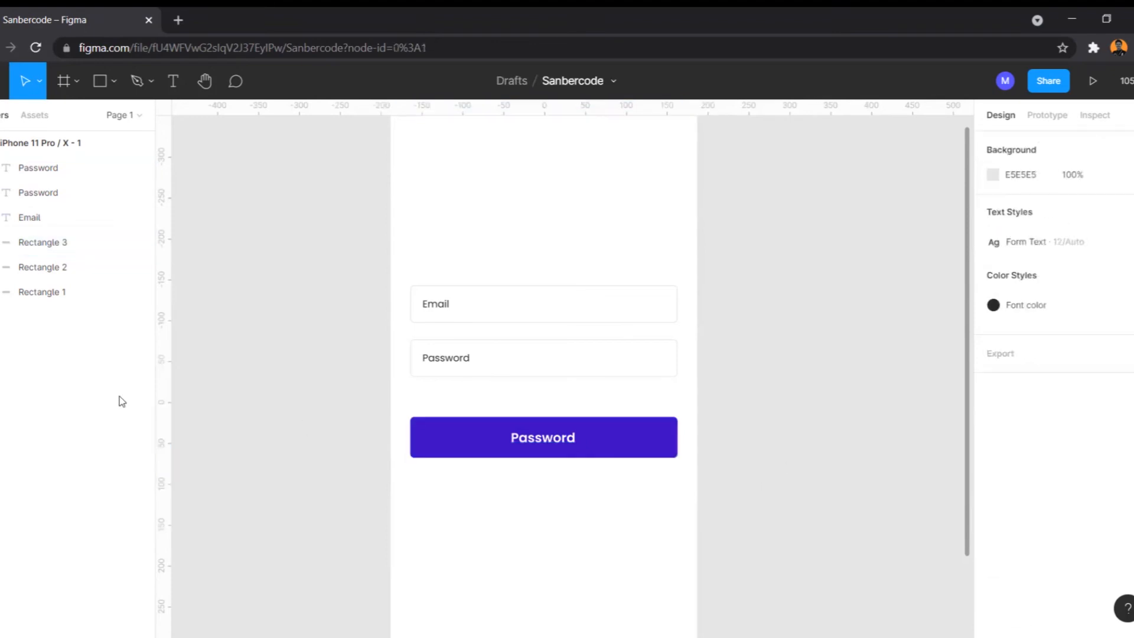
# - Group the purple rectangle with its label
pyautogui.moveTo(668, 499); pyautogui.dragTo(375, 411)
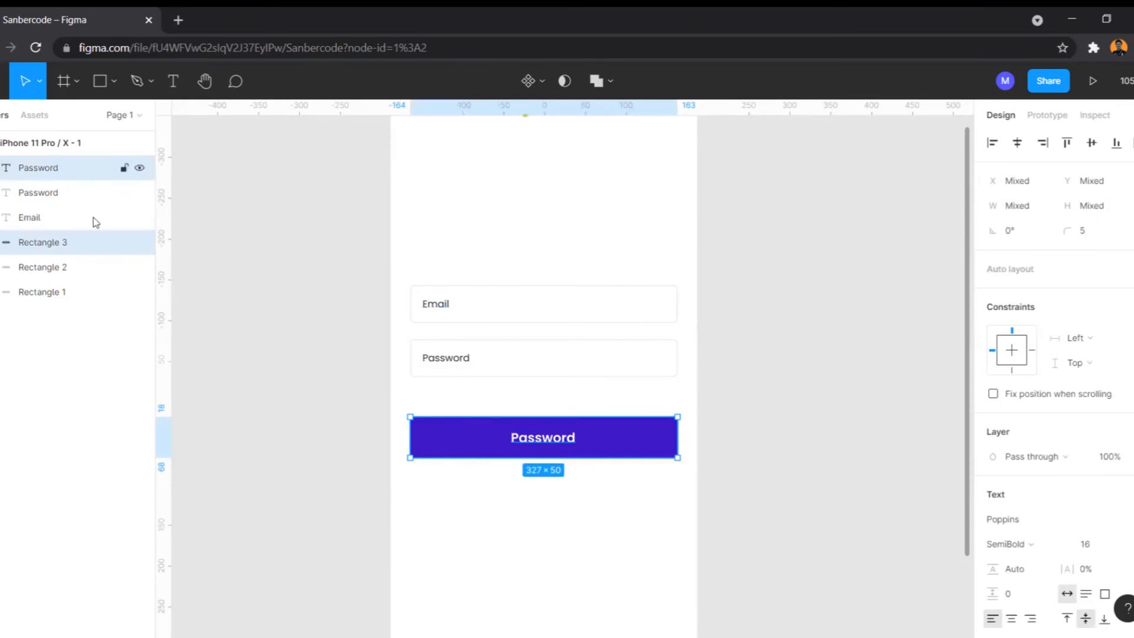
pyautogui.hotkey('ctrl', 'g')
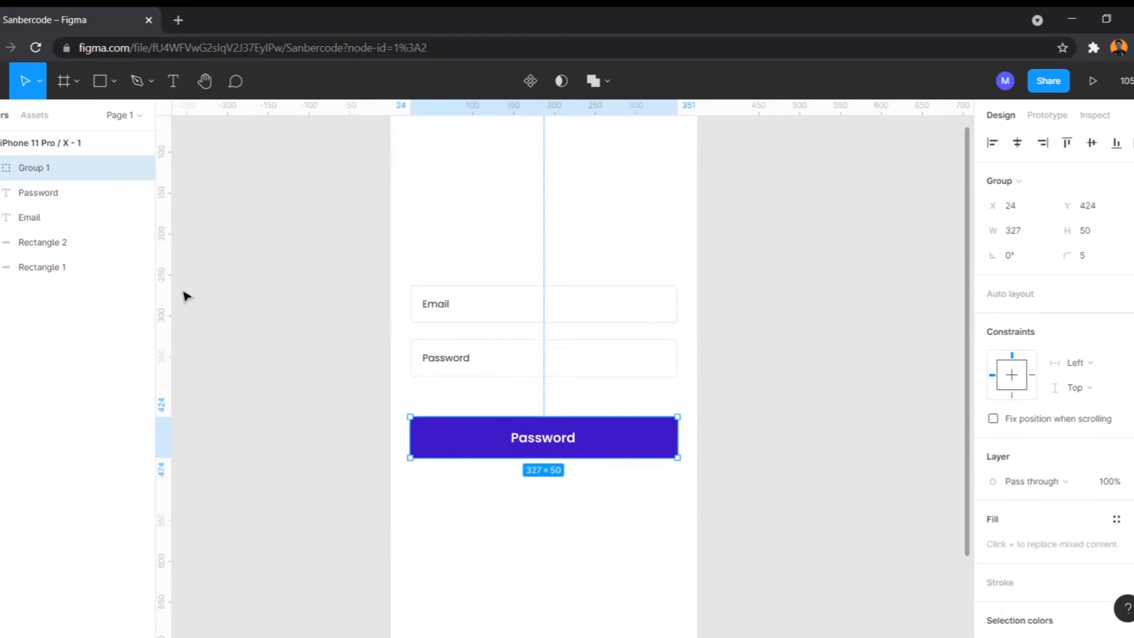
pyautogui.click(477, 492)
# - Convert the button group into a reusable component
pyautogui.scroll(-1, 474, 489)
pyautogui.moveTo(474, 487); pyautogui.dragTo(473, 480)
pyautogui.scroll(1, 473, 480)
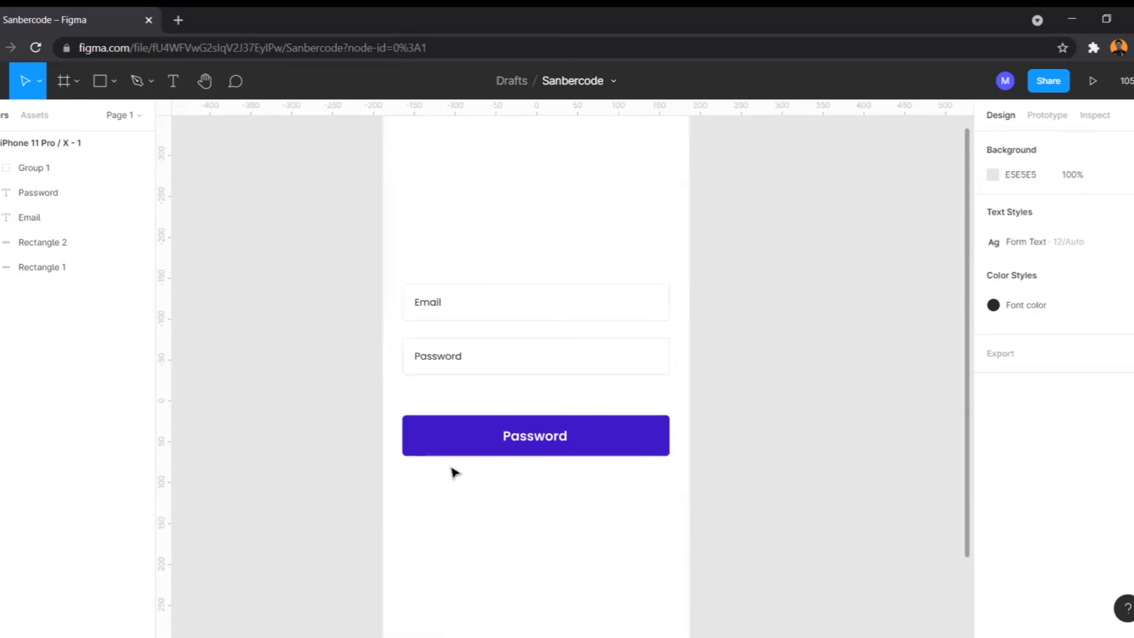
pyautogui.scroll(1, 455, 454)
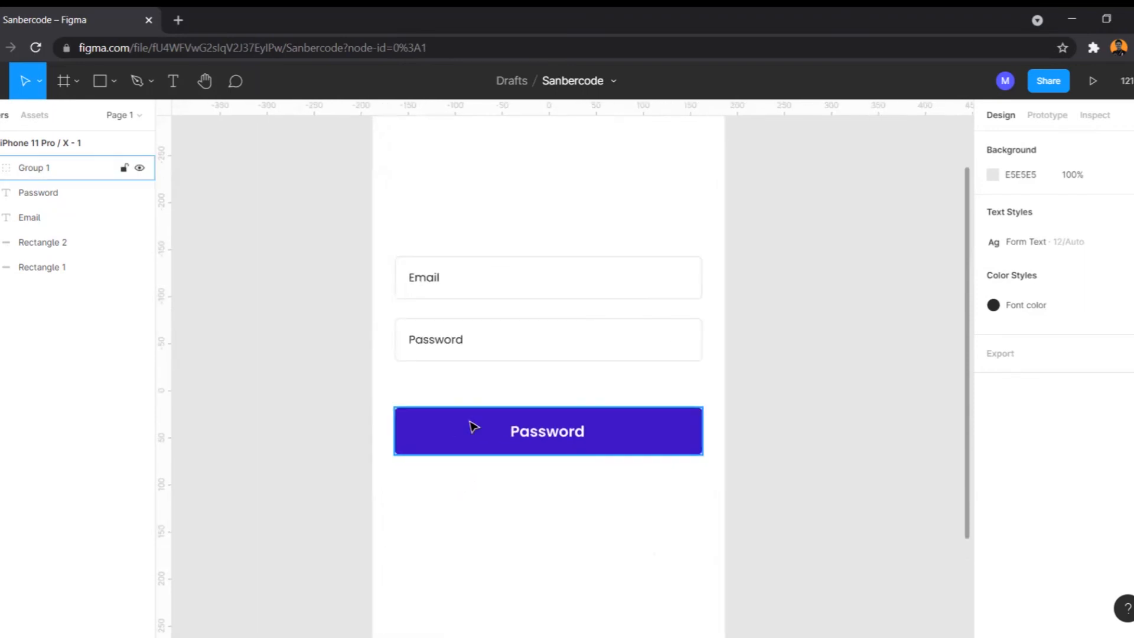
pyautogui.click(473, 427)
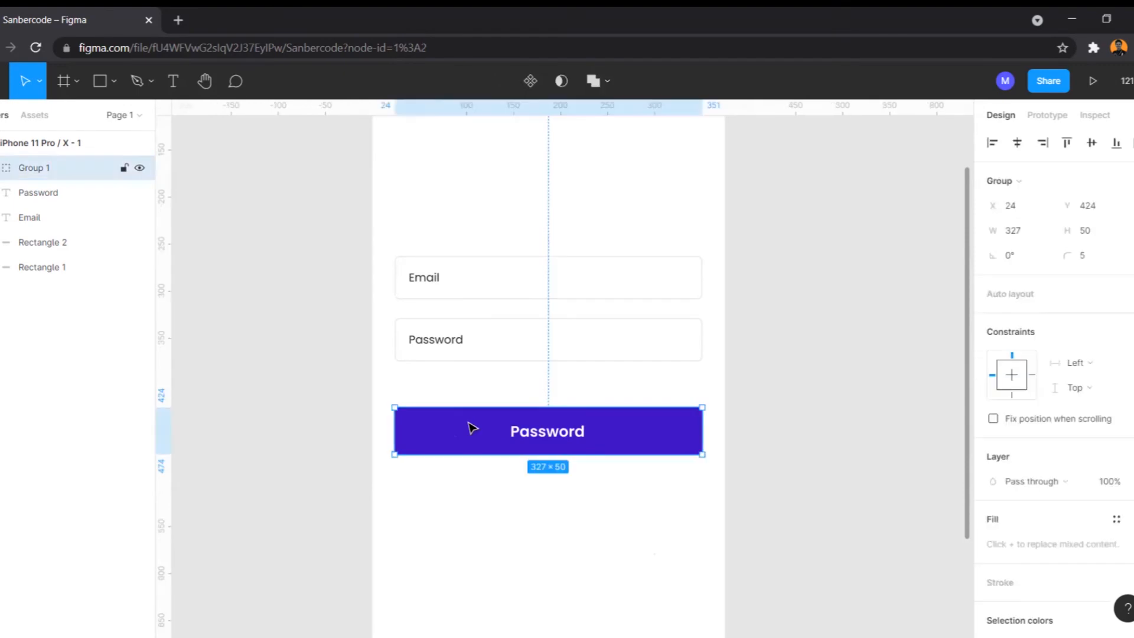
pyautogui.click(529, 81)
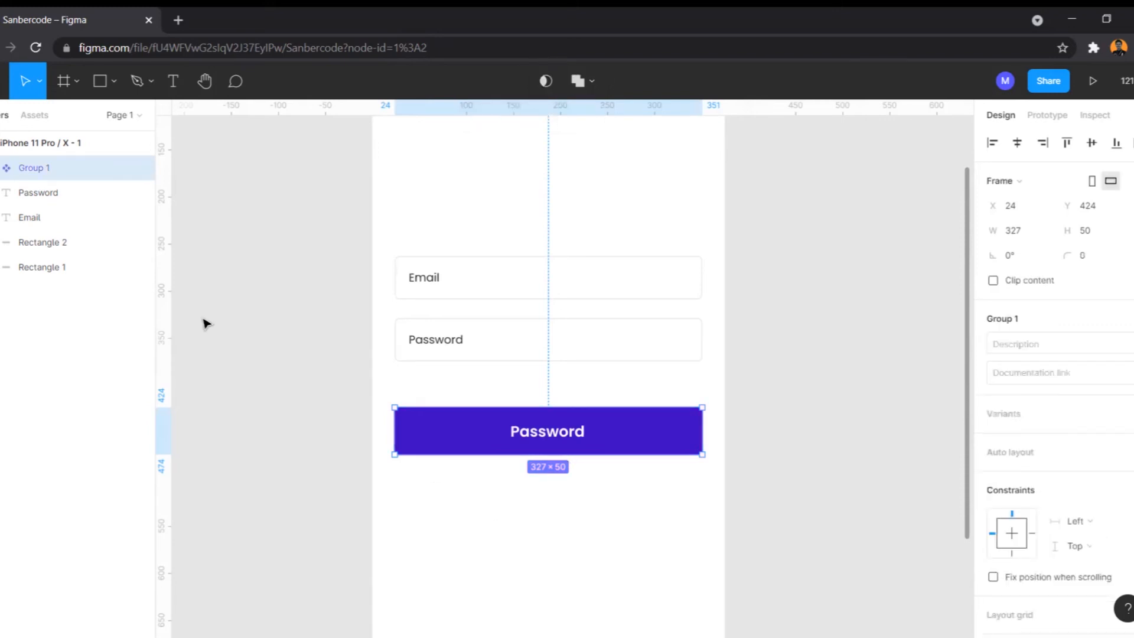
pyautogui.click(543, 546)
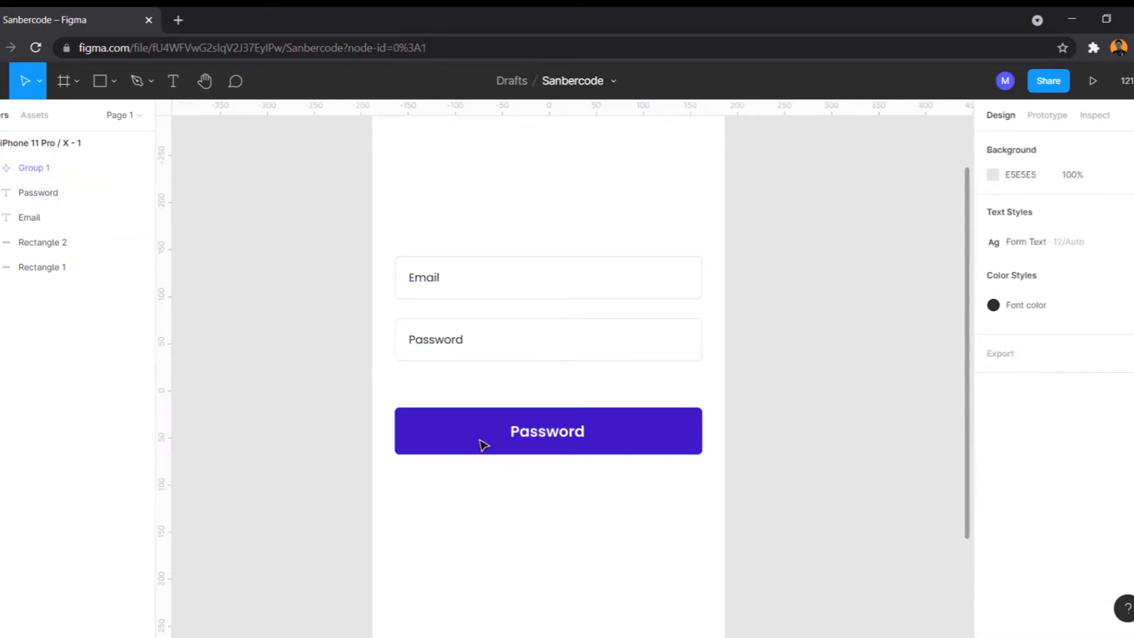
# - Place an instance of the button component from the local assets below the original at X 24, Y 523
pyautogui.click(482, 444)
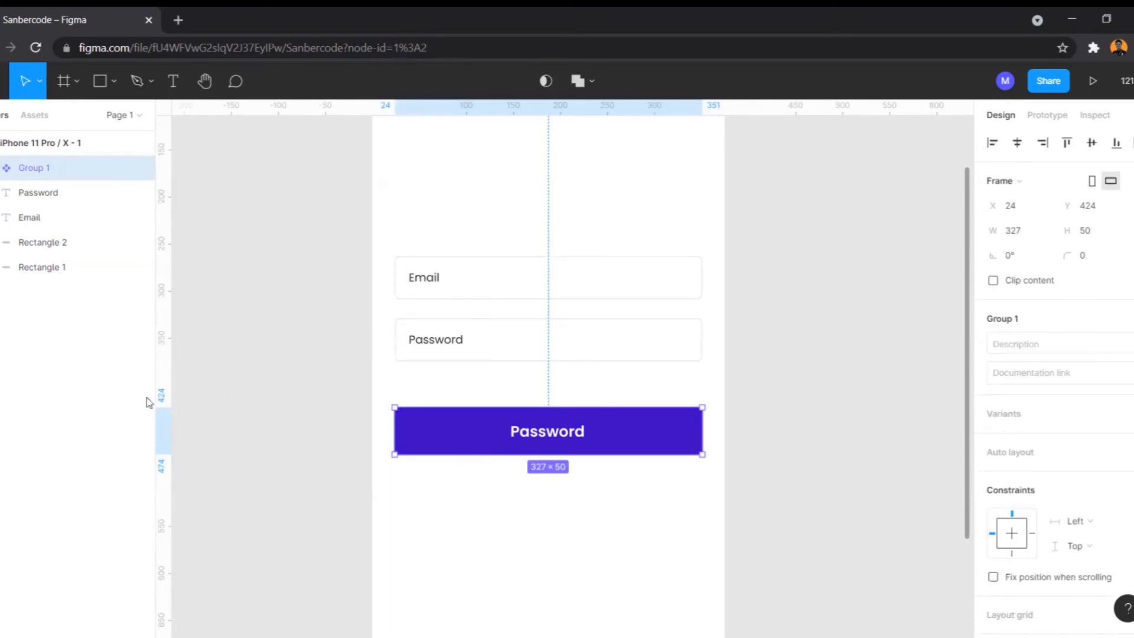
pyautogui.click(34, 115)
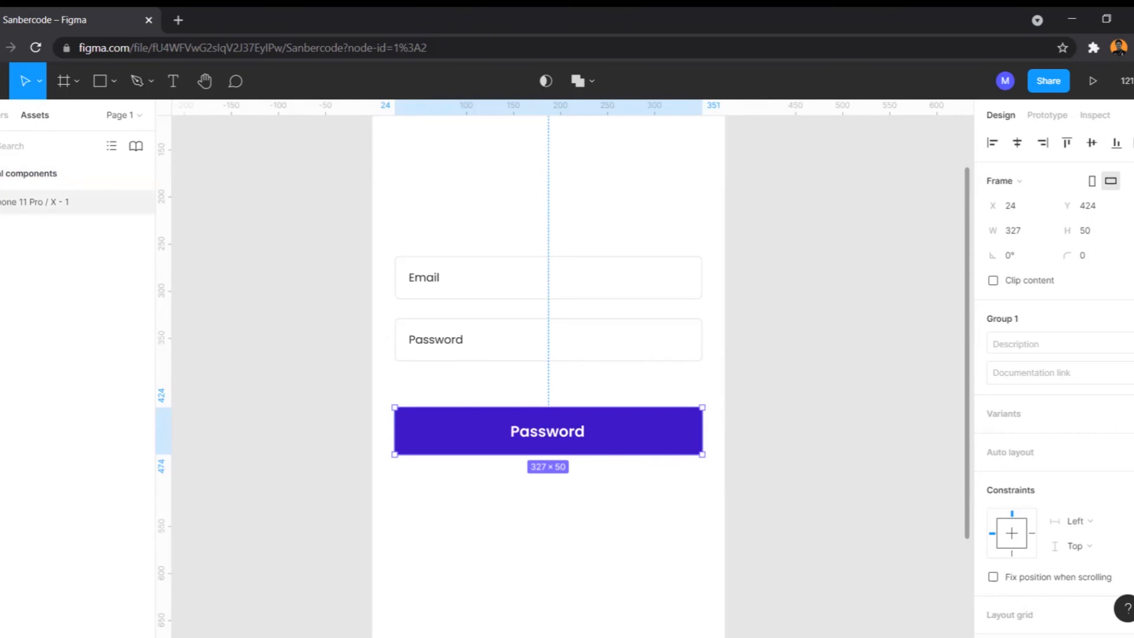
pyautogui.click(25, 248)
pyautogui.moveTo(52, 256); pyautogui.dragTo(479, 522)
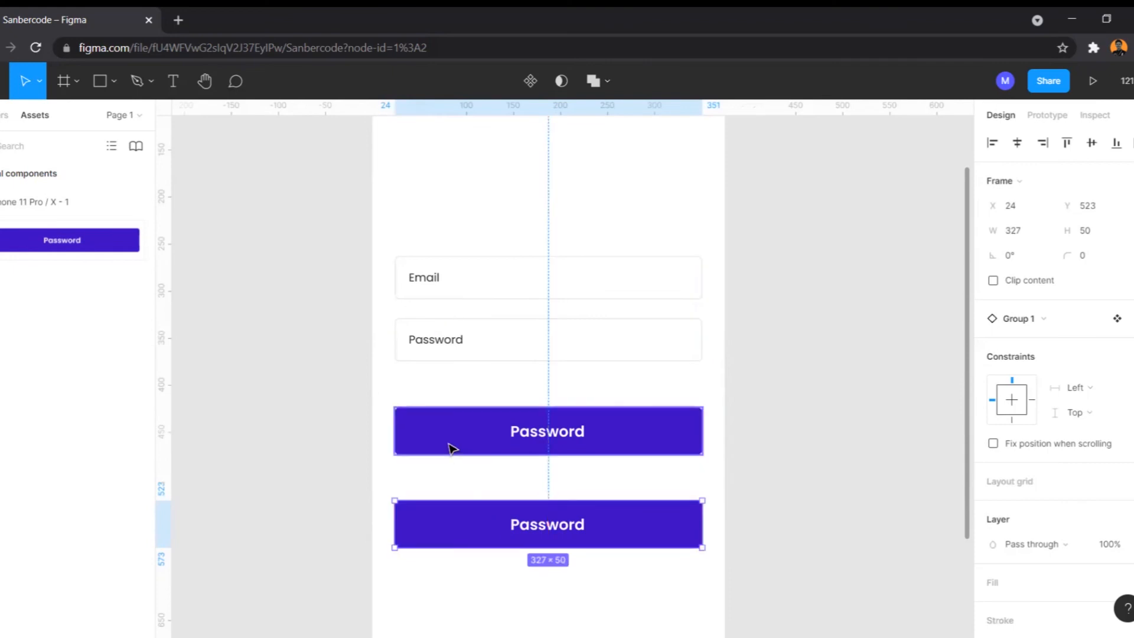
# - Try the lighter purple A491DB on the main button component and undo the color change
pyautogui.click(452, 449)
pyautogui.scroll(-5, 1027, 526)
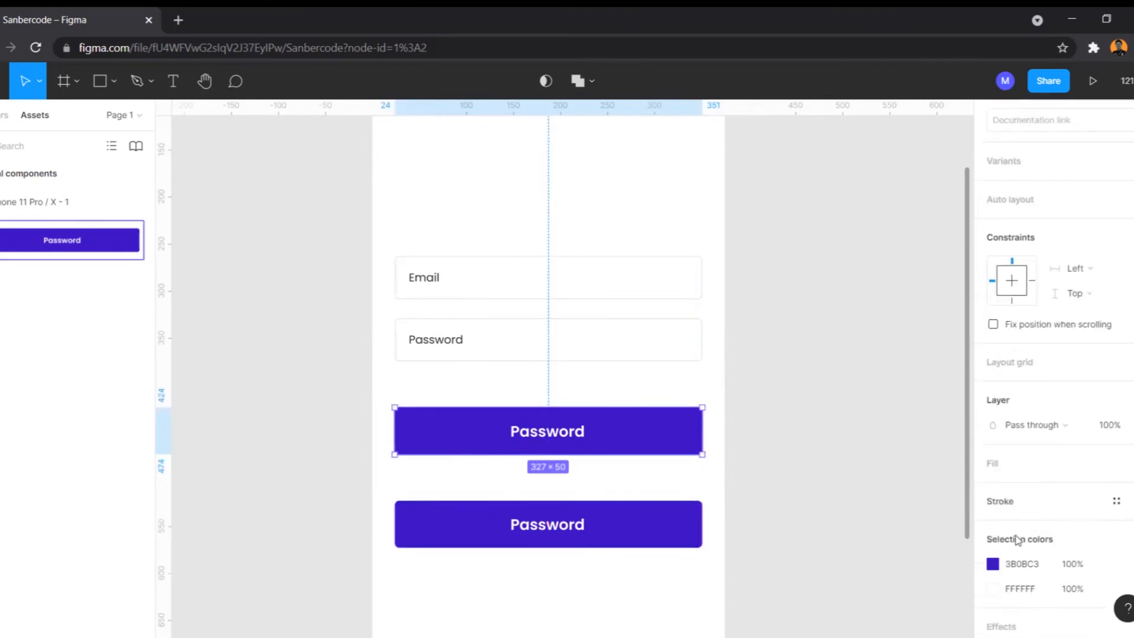
pyautogui.scroll(-1, 1016, 539)
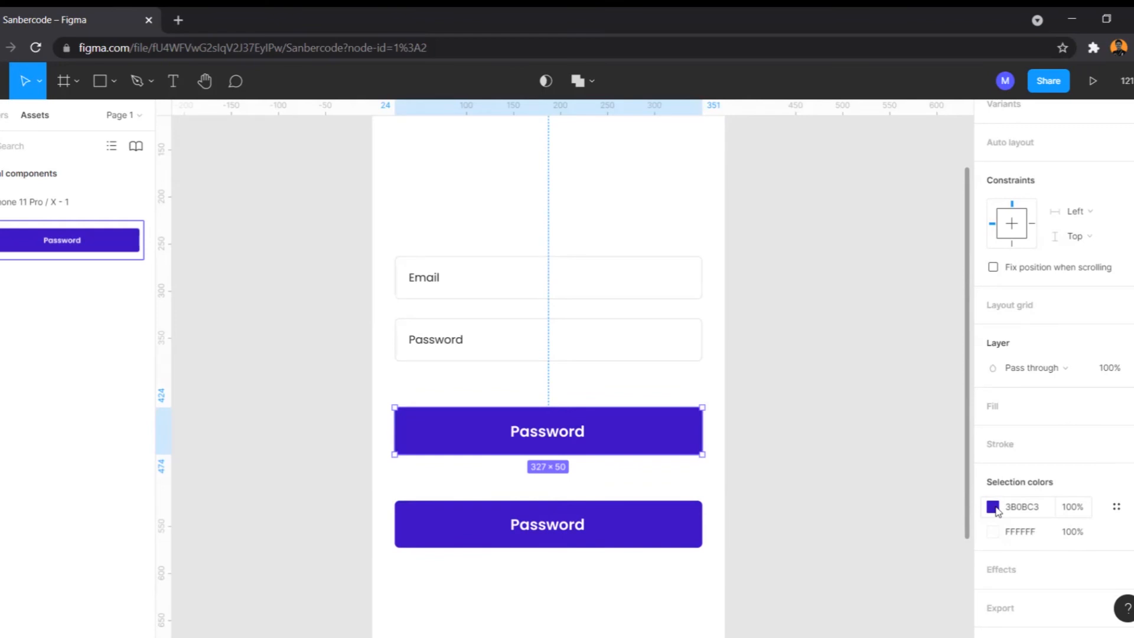
pyautogui.click(993, 508)
pyautogui.moveTo(899, 336); pyautogui.dragTo(849, 285)
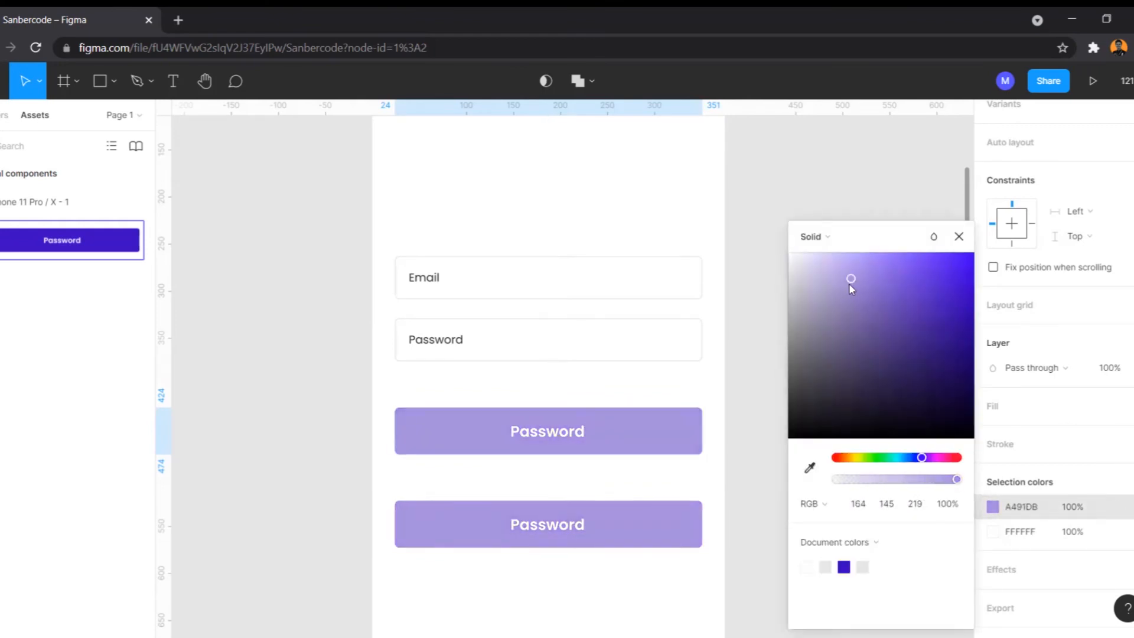
pyautogui.hotkey('ctrl', 'z')
# - Try a different fill color on the lower button instance, revert it, and delete the instance
pyautogui.click(614, 533)
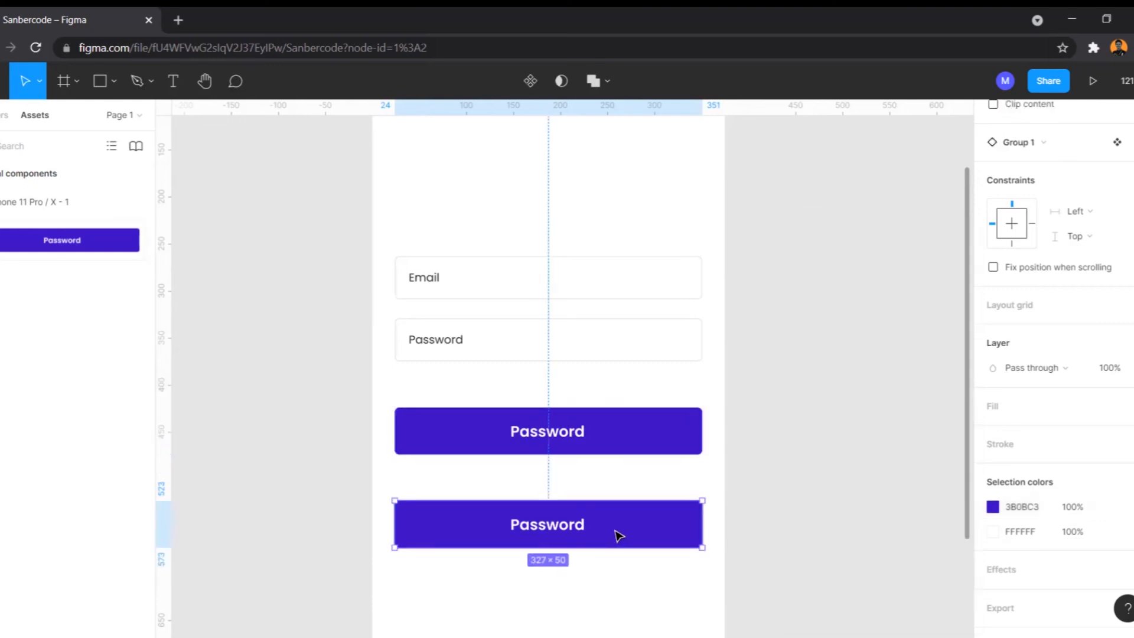
pyautogui.click(993, 507)
pyautogui.moveTo(916, 358); pyautogui.dragTo(838, 398)
pyautogui.press('Escape')
pyautogui.press('Escape')
pyautogui.click(610, 534)
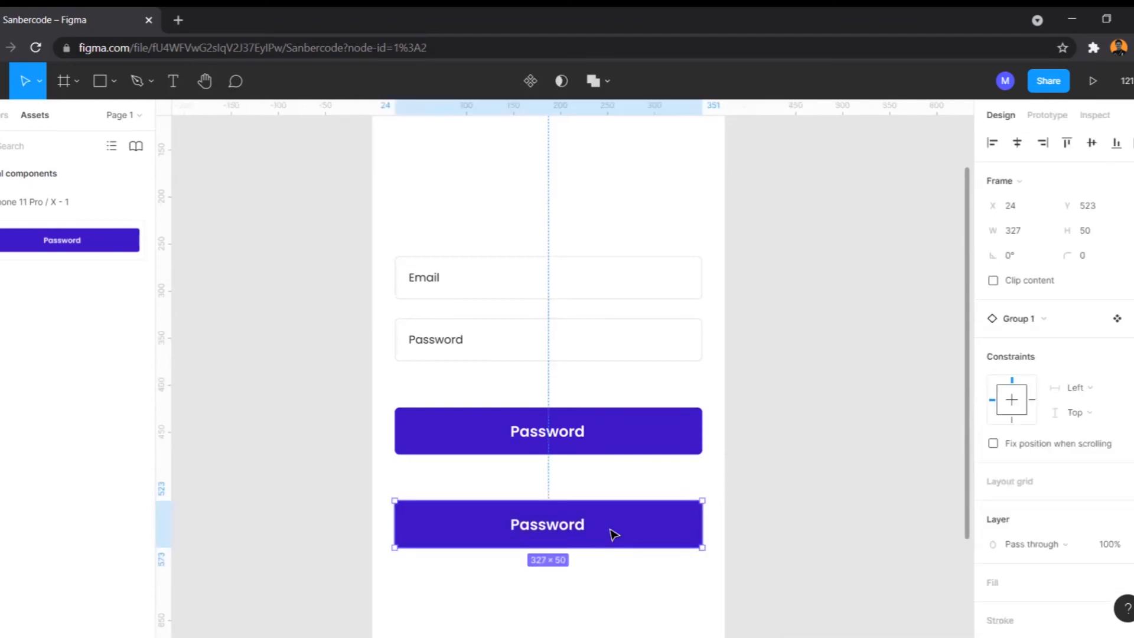
pyautogui.press('Delete')
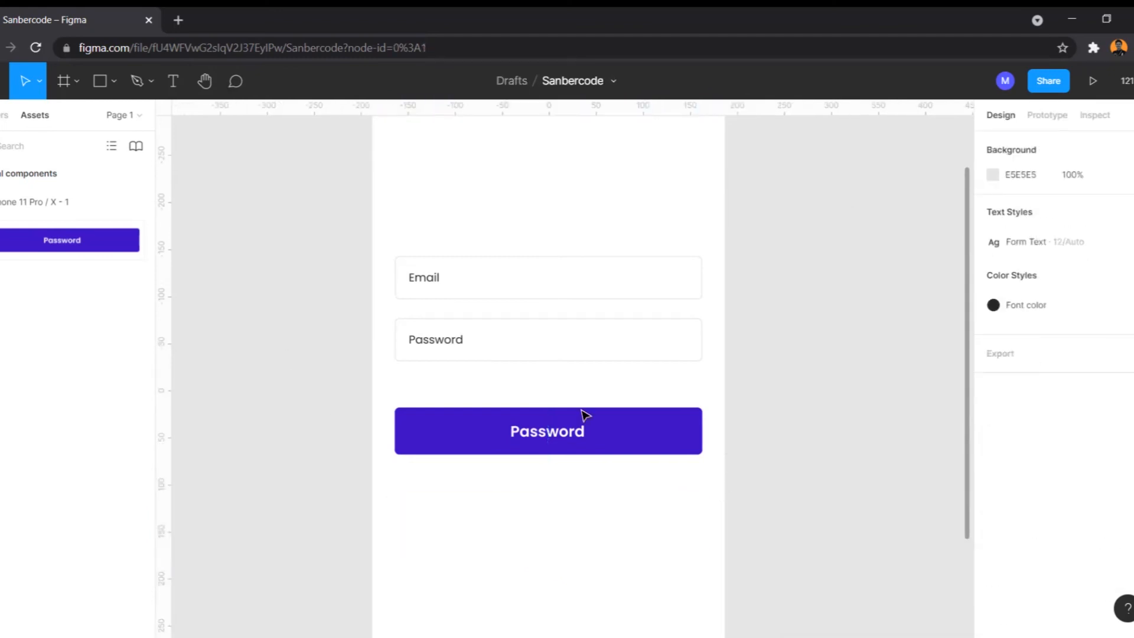
# - Add a Drop shadow effect to the purple button component and open the shadow's settings
pyautogui.click(685, 443)
pyautogui.scroll(-5, 1045, 478)
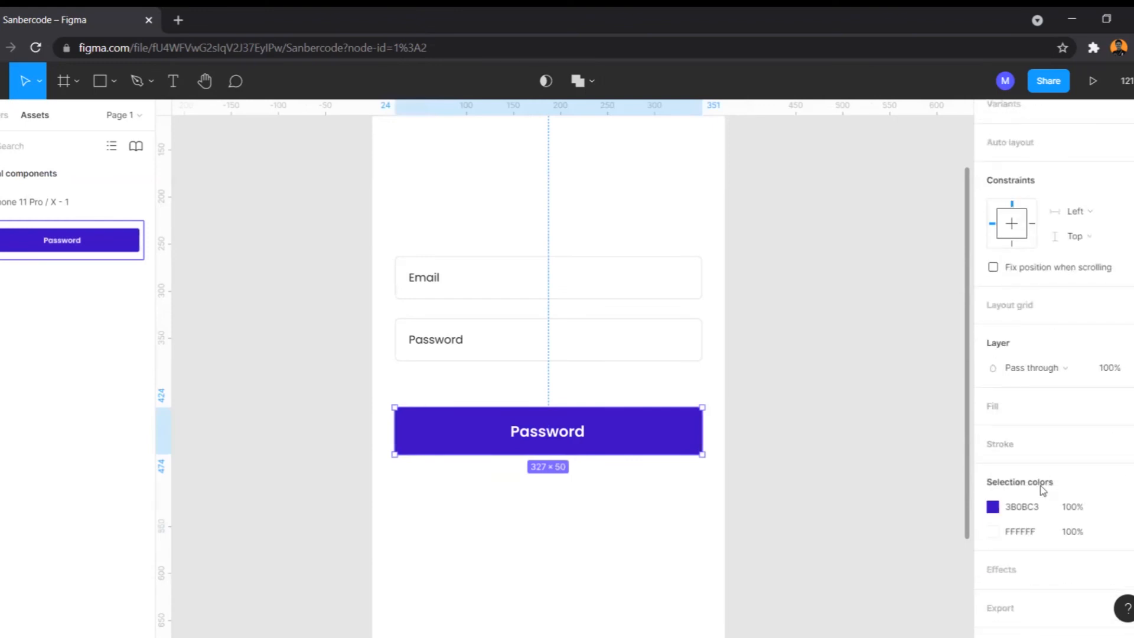
pyautogui.scroll(-1, 1080, 470)
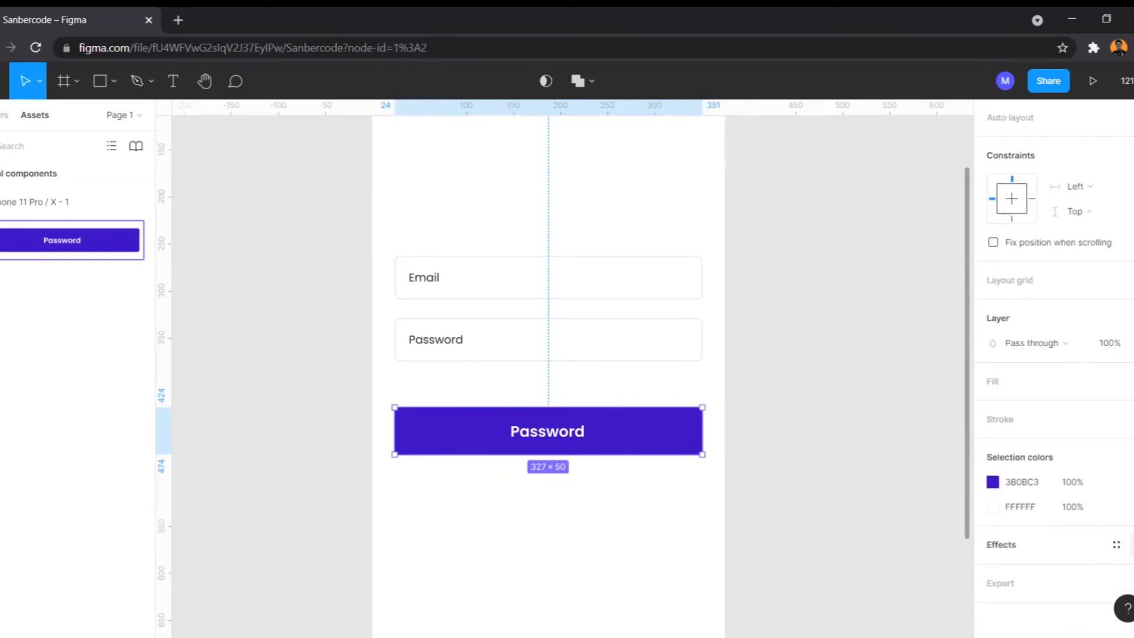
pyautogui.click(1129, 545)
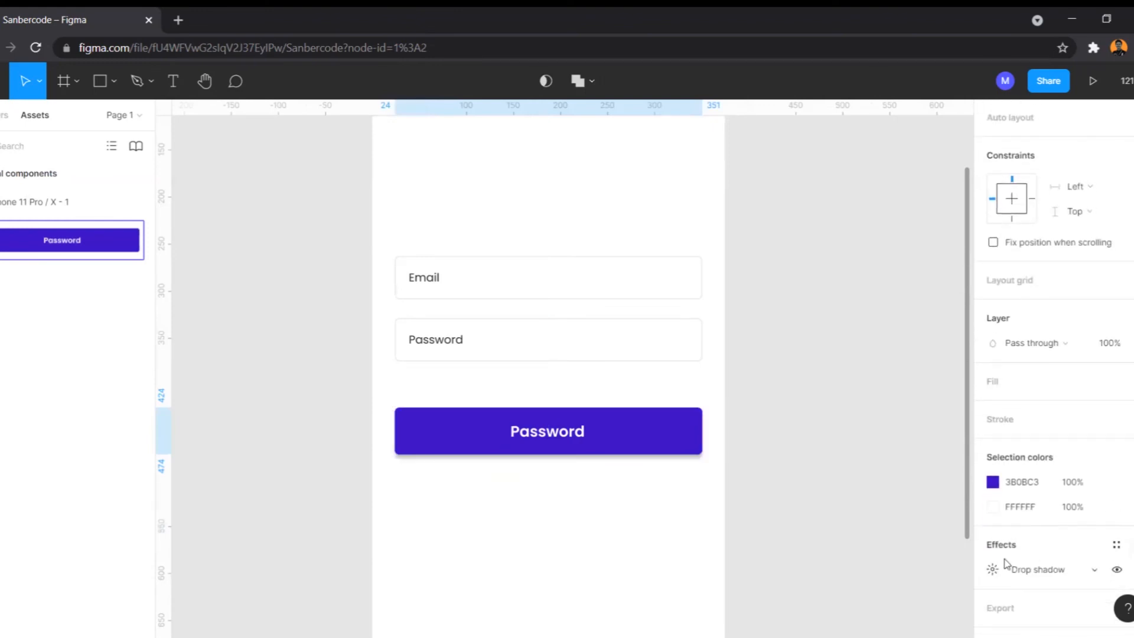
pyautogui.click(1050, 570)
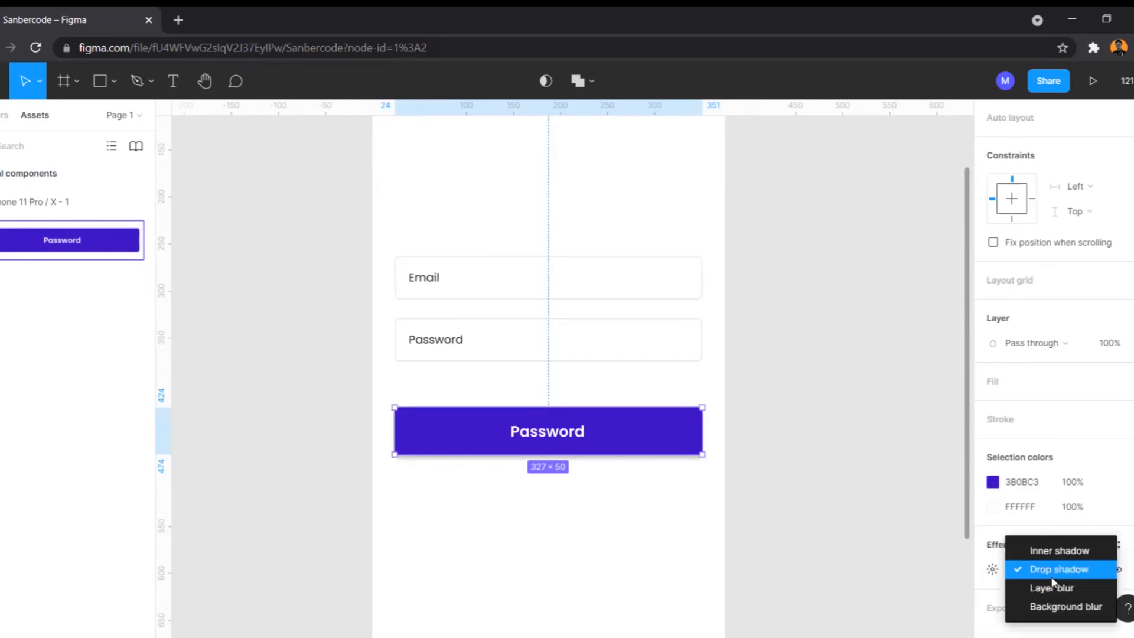
pyautogui.click(1049, 575)
pyautogui.click(994, 569)
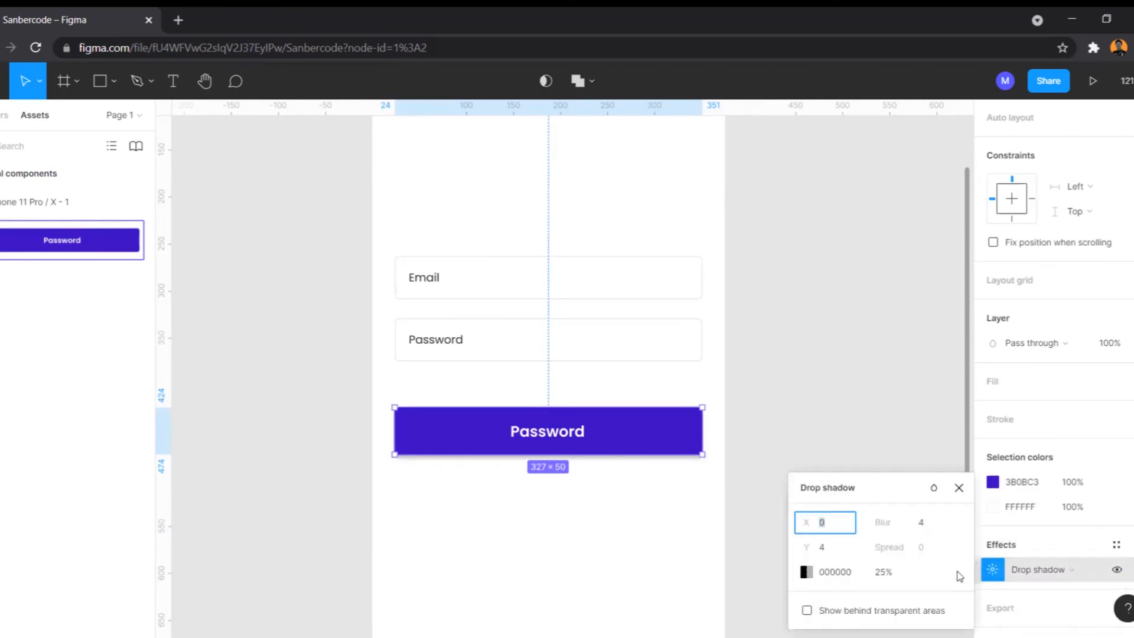
# - Give the button's drop shadow a blur of 20, trying a Y offset of 20 before settling on 10
pyautogui.click(840, 554)
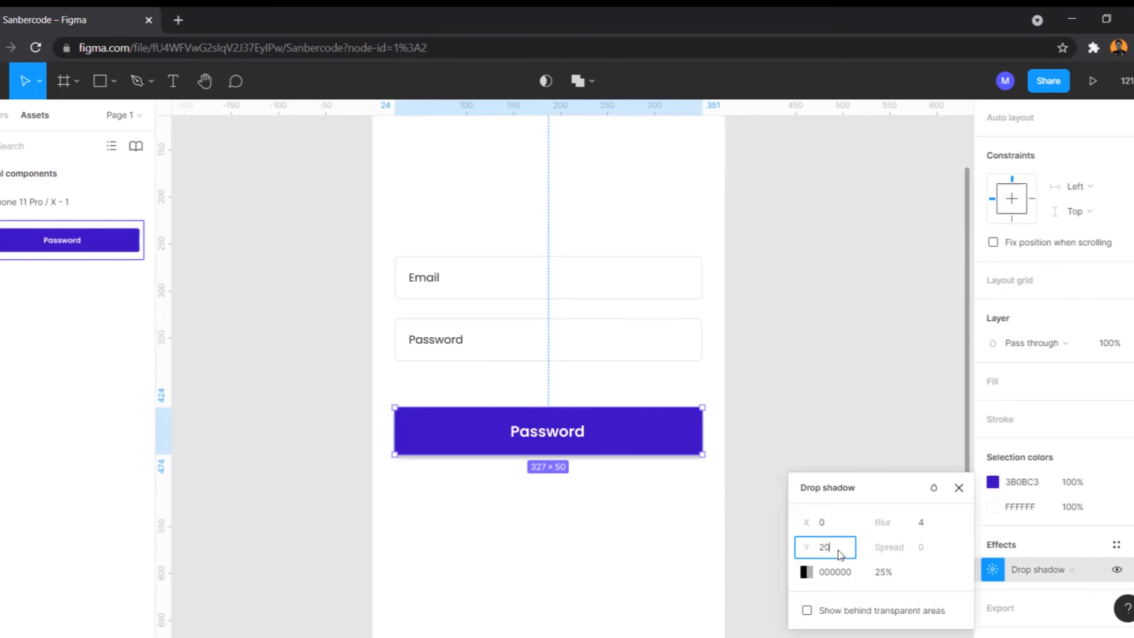
pyautogui.press('Return')
pyautogui.click(925, 527)
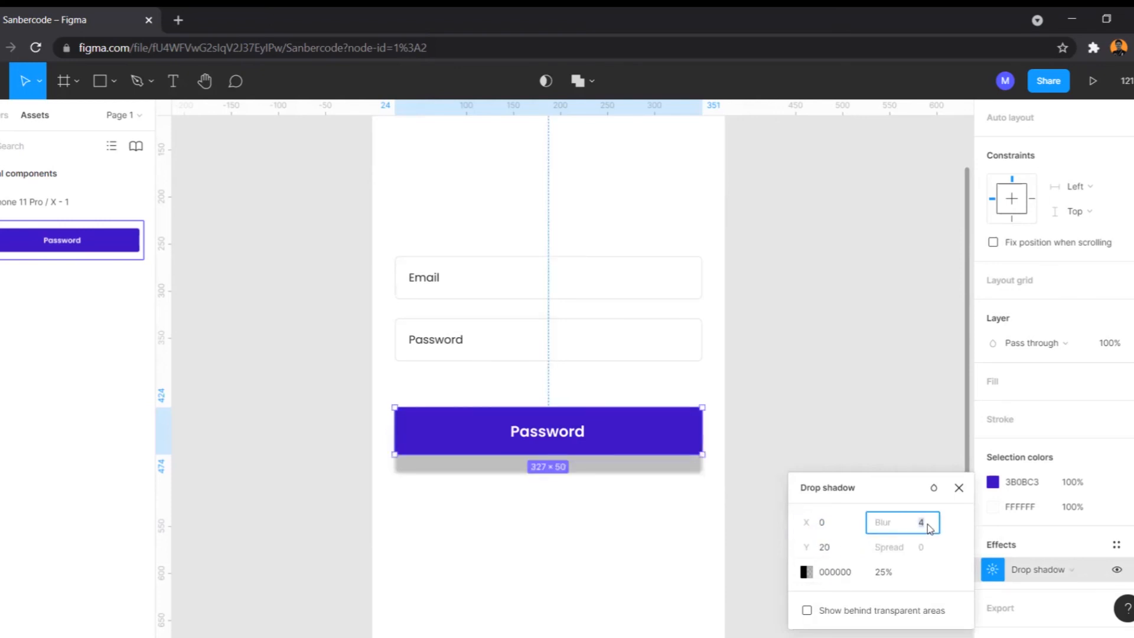
pyautogui.write('20')
pyautogui.press('Return')
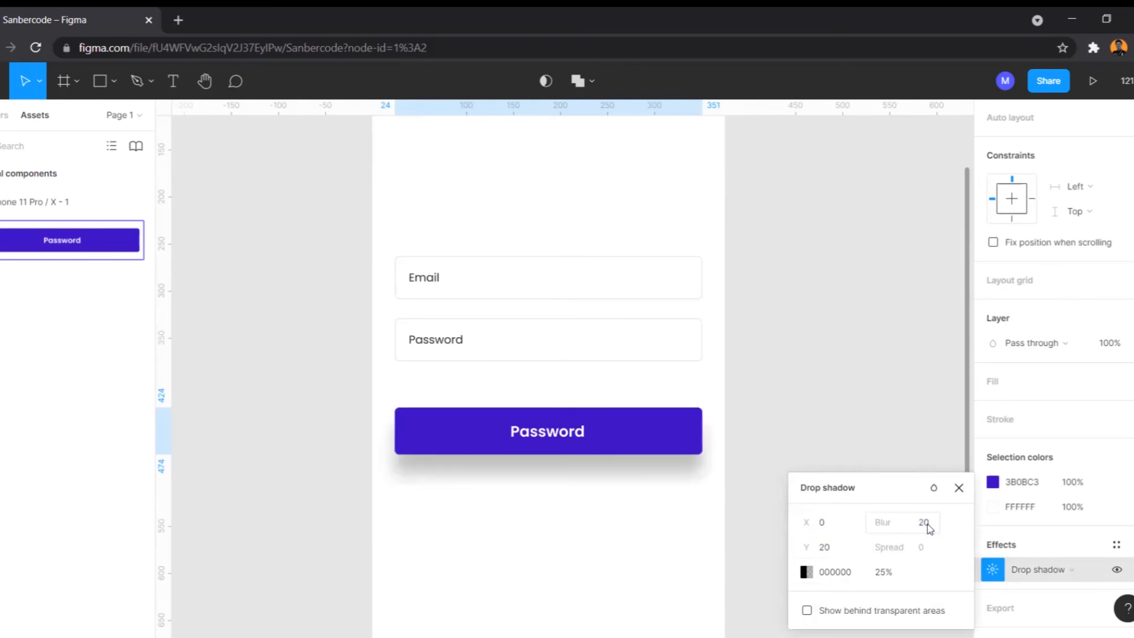
pyautogui.click(845, 554)
pyautogui.write('10')
pyautogui.press('Return')
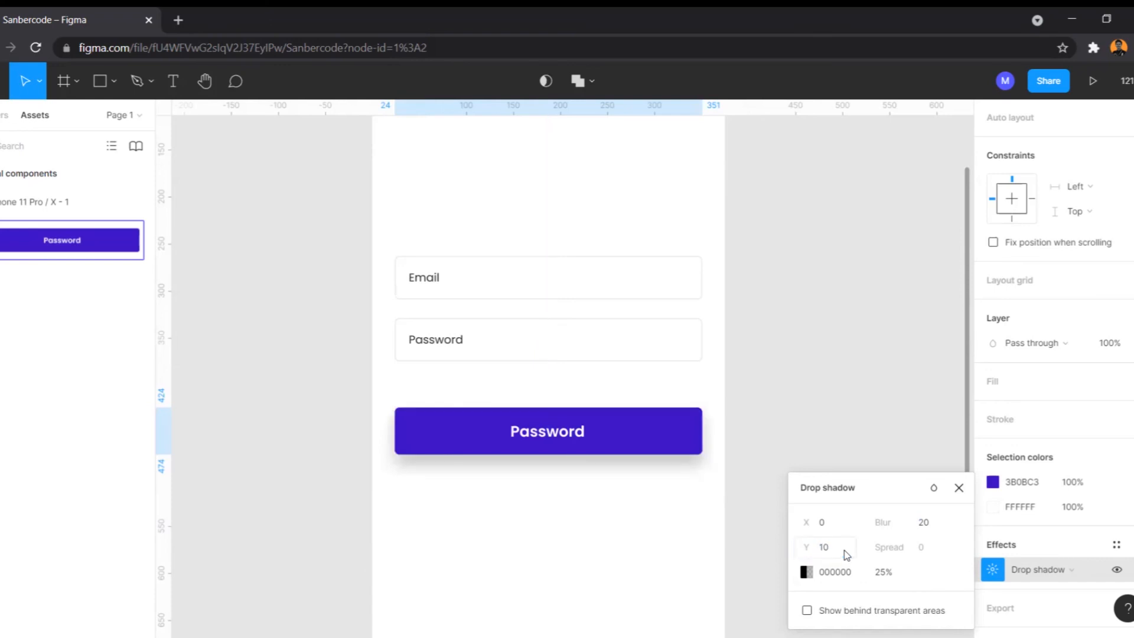
# - Color the button's drop shadow with the document purple 3B0BC3 at 20% opacity and close the effect settings
pyautogui.click(806, 571)
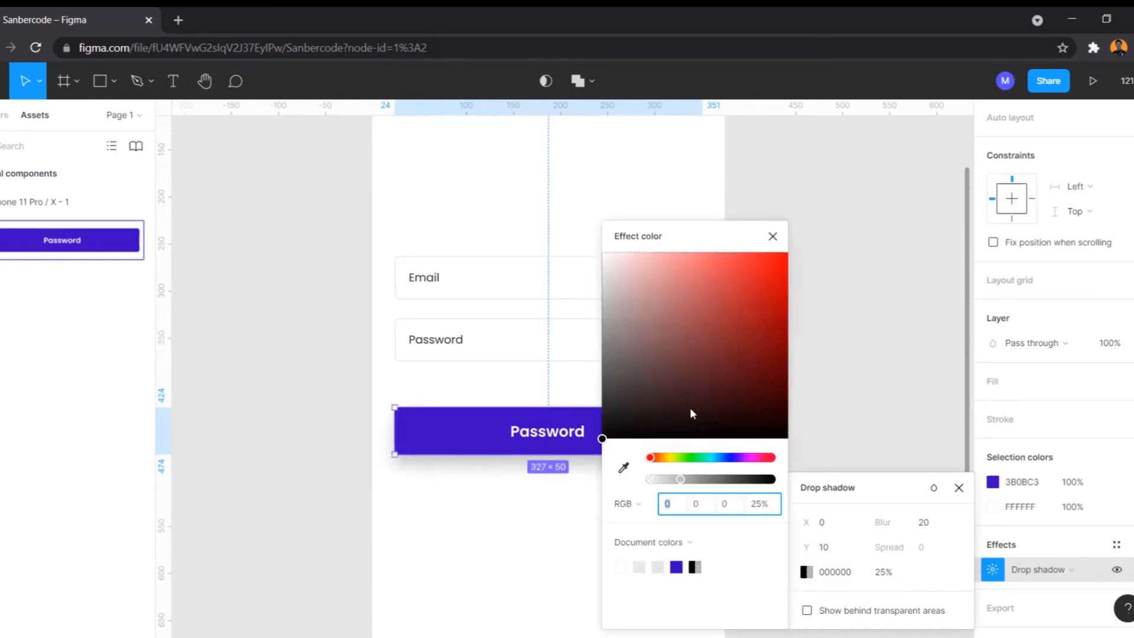
pyautogui.click(676, 567)
pyautogui.click(899, 575)
pyautogui.write('20')
pyautogui.press('Return')
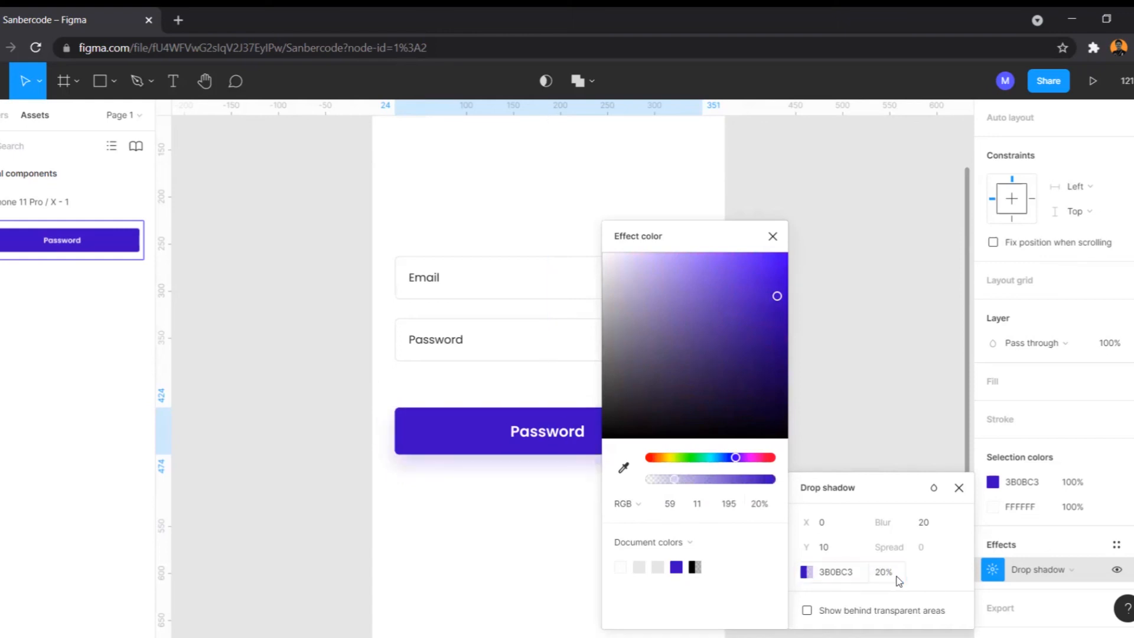
pyautogui.click(772, 235)
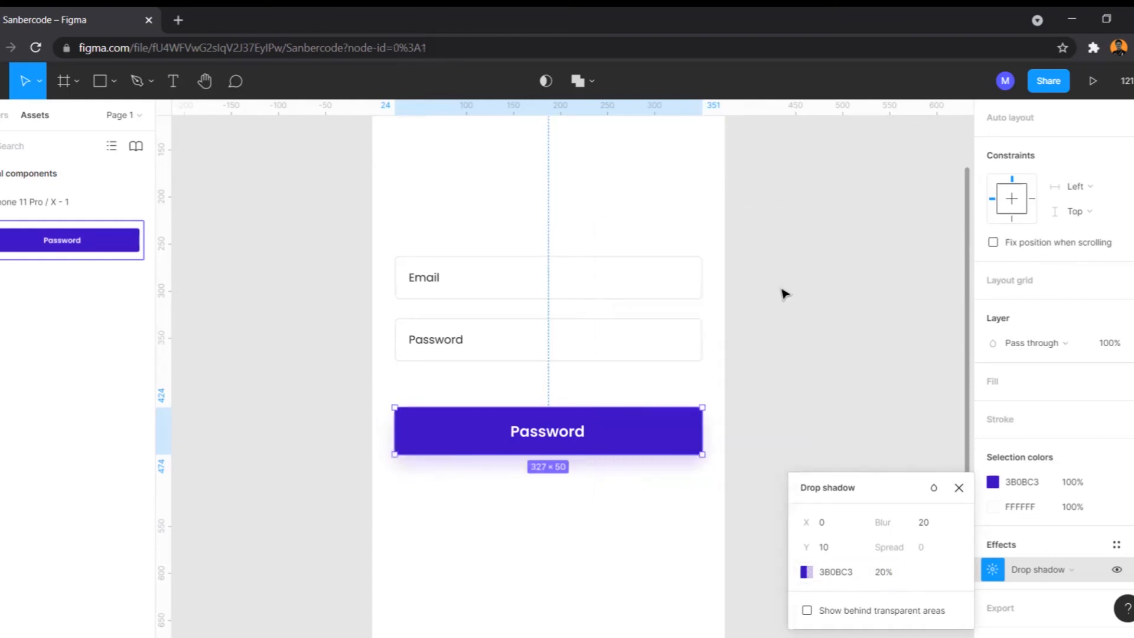
pyautogui.click(768, 308)
pyautogui.scroll(-5, 766, 311)
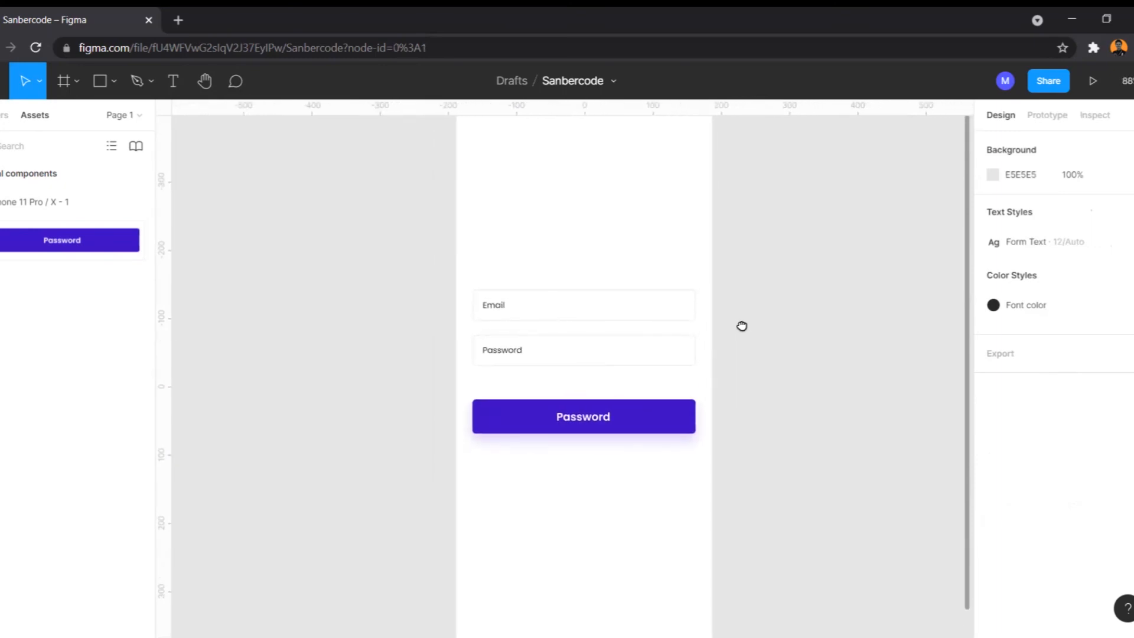
# - Add an export setting to the iPhone 11 Pro / X - 1 frame
pyautogui.click(673, 418)
pyautogui.scroll(-5, 1076, 463)
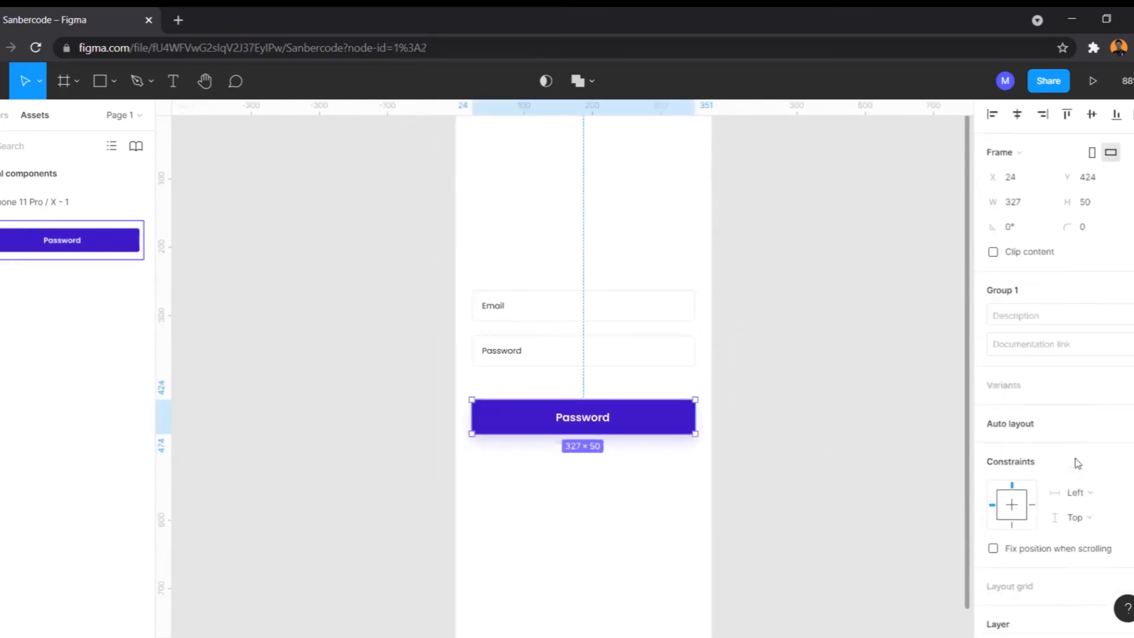
pyautogui.scroll(2, 732, 322)
pyautogui.scroll(5, 733, 322)
pyautogui.click(701, 367)
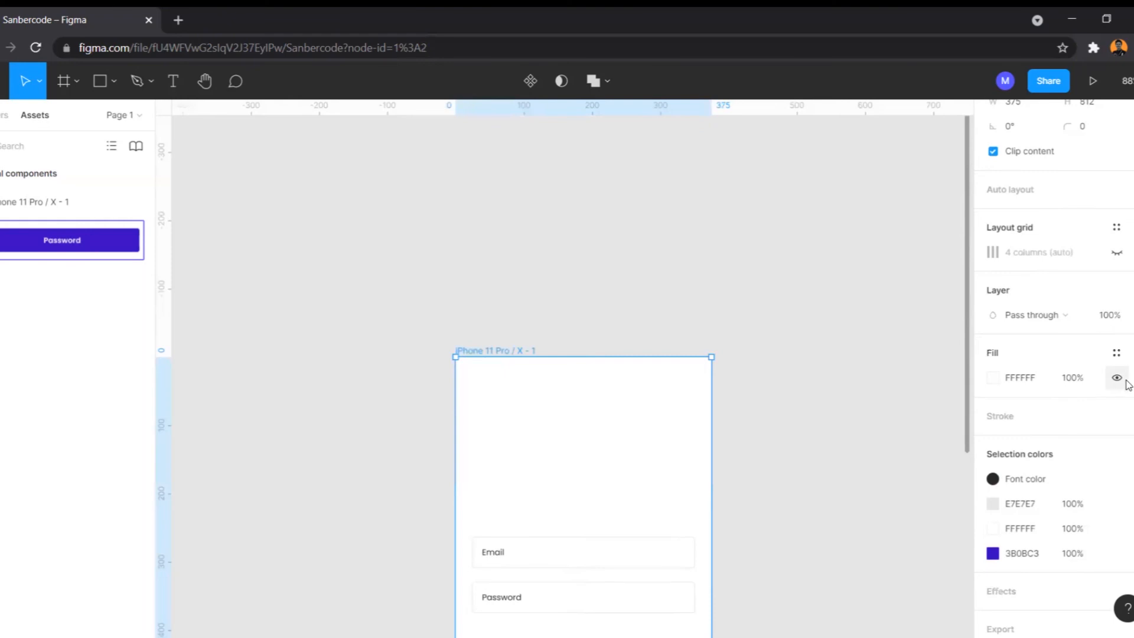
pyautogui.scroll(-2, 1118, 562)
pyautogui.click(1116, 583)
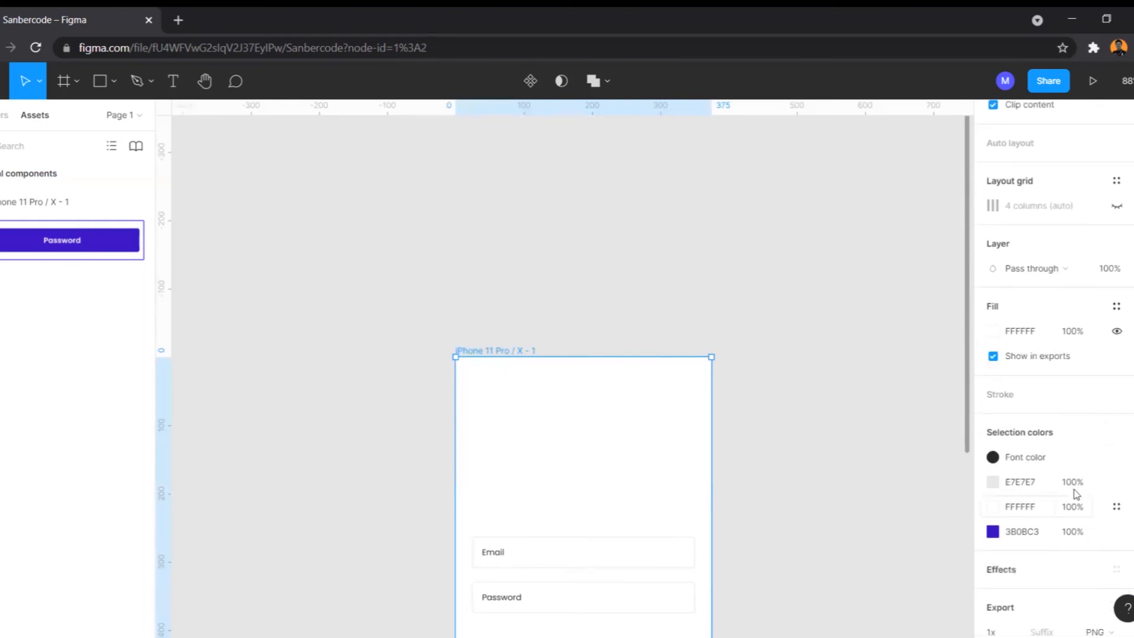
# - Examine the frame's available export formats and scale options, keeping PNG at 1x
pyautogui.scroll(-2, 1051, 526)
pyautogui.click(1097, 523)
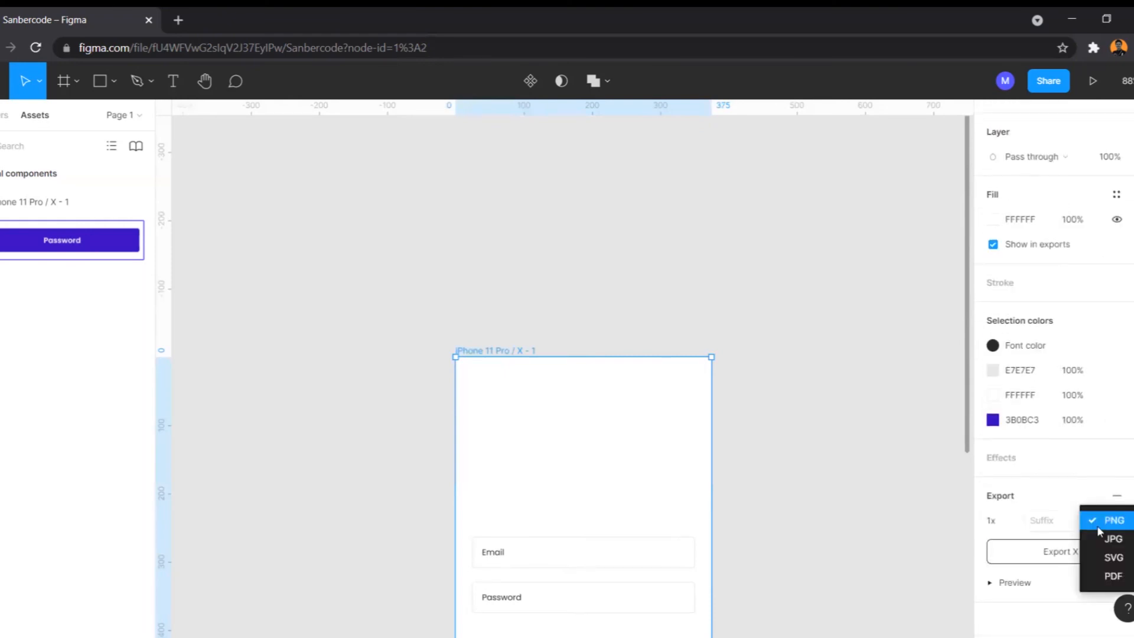
pyautogui.click(1013, 525)
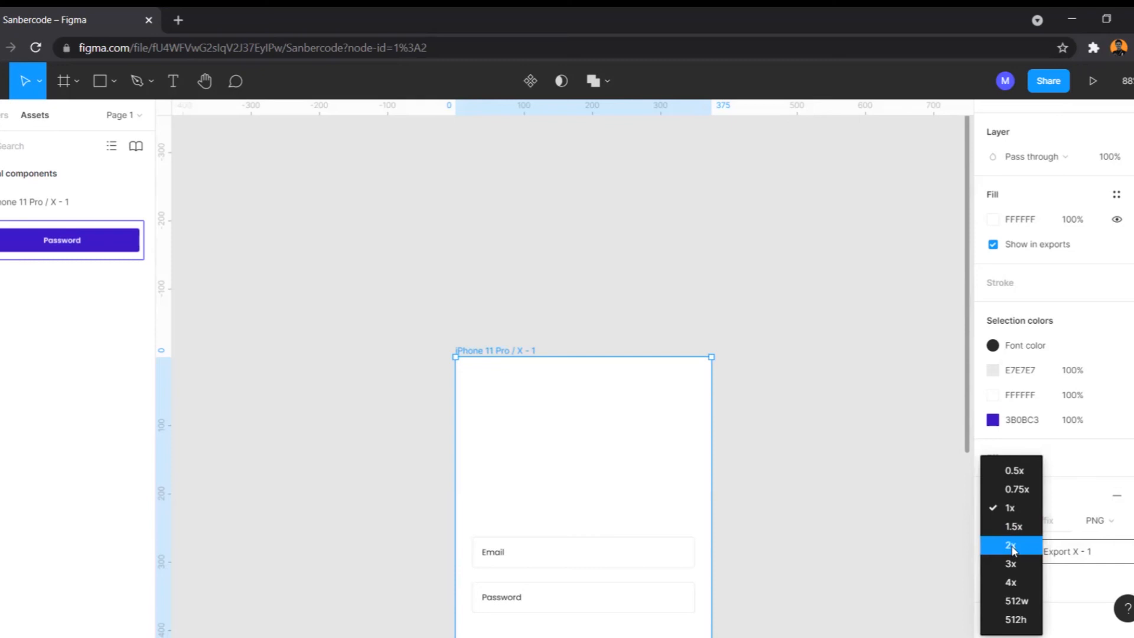
pyautogui.click(1011, 509)
pyautogui.click(1013, 525)
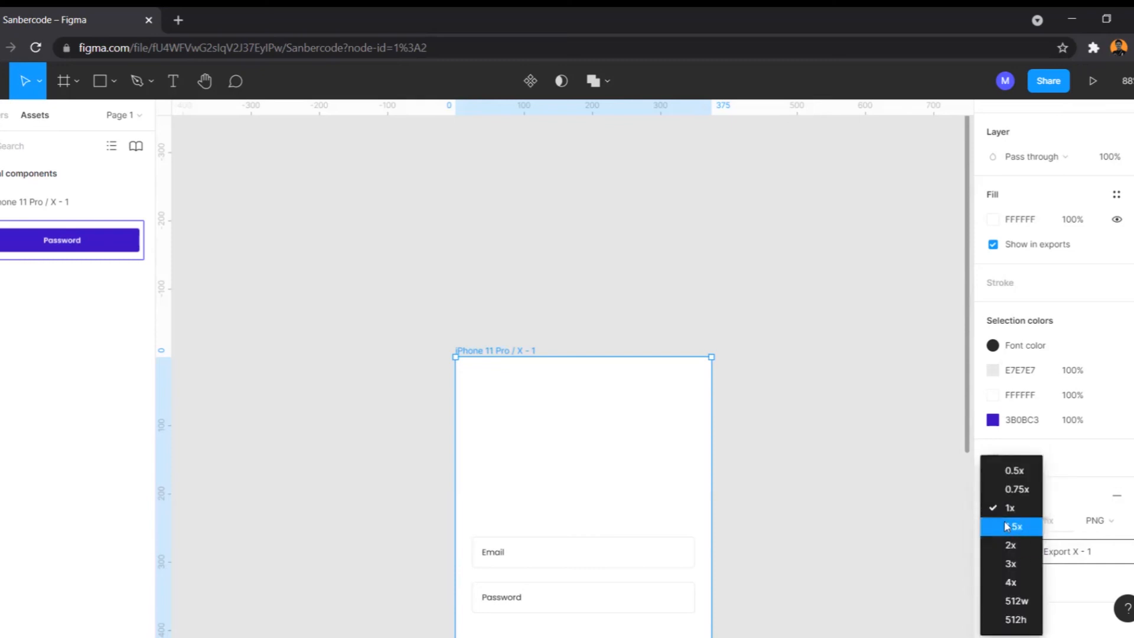
pyautogui.click(868, 473)
pyautogui.scroll(-3, 823, 415)
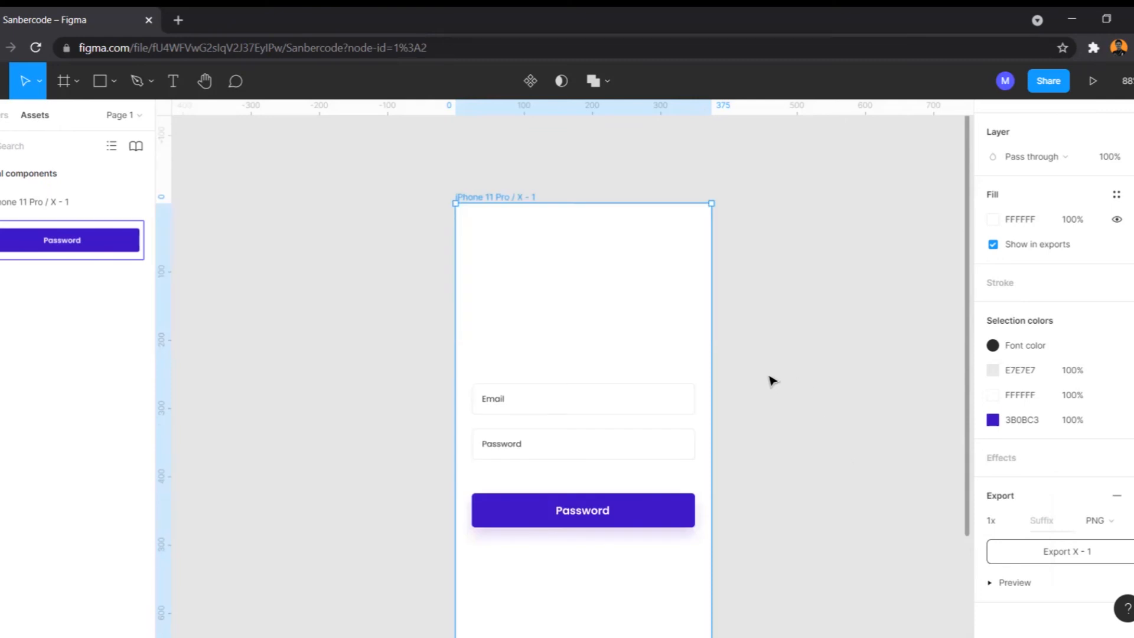
pyautogui.scroll(1, 638, 380)
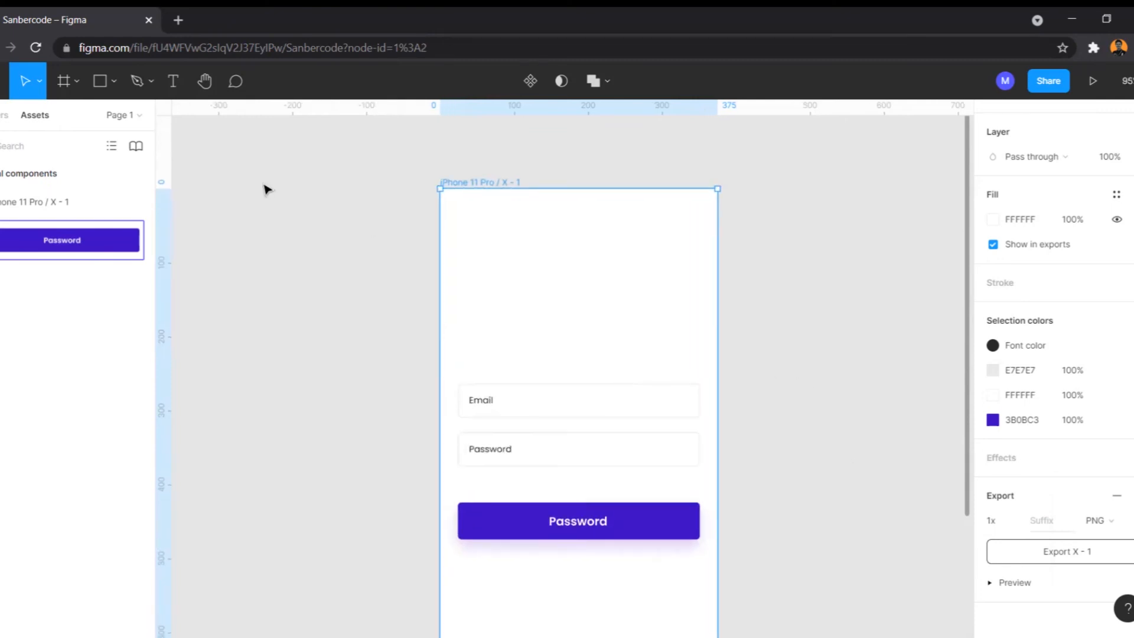
pyautogui.click(114, 82)
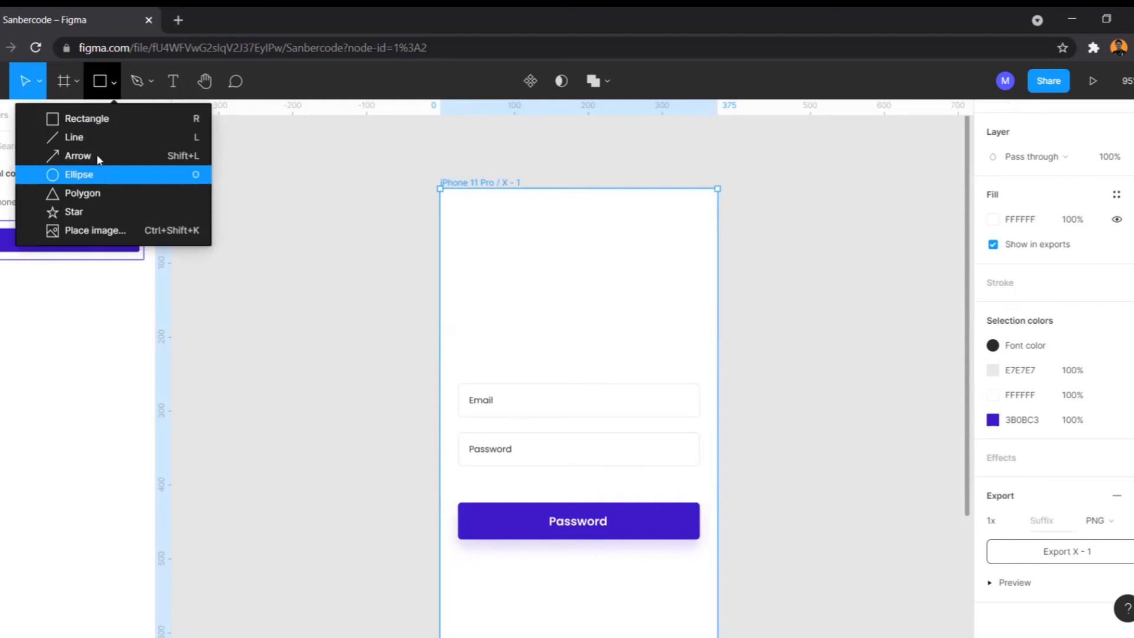
pyautogui.click(152, 81)
pyautogui.click(171, 83)
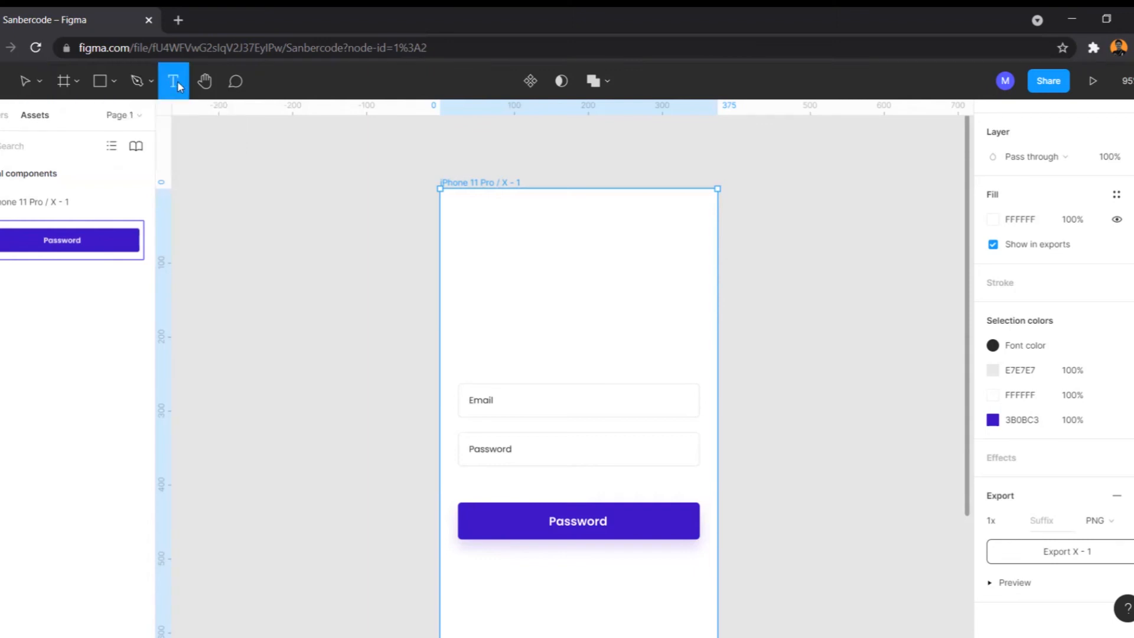
# - Try a test comment reading "asas" near the top of the phone frame and return to the Move tool
pyautogui.click(235, 81)
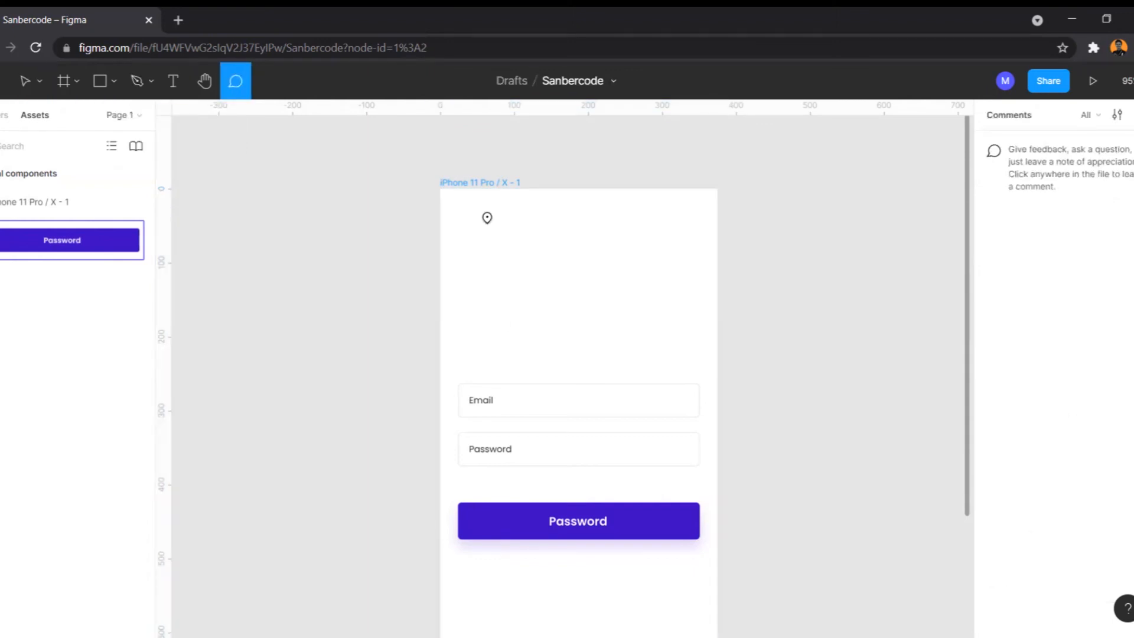
pyautogui.click(473, 215)
pyautogui.write('asas')
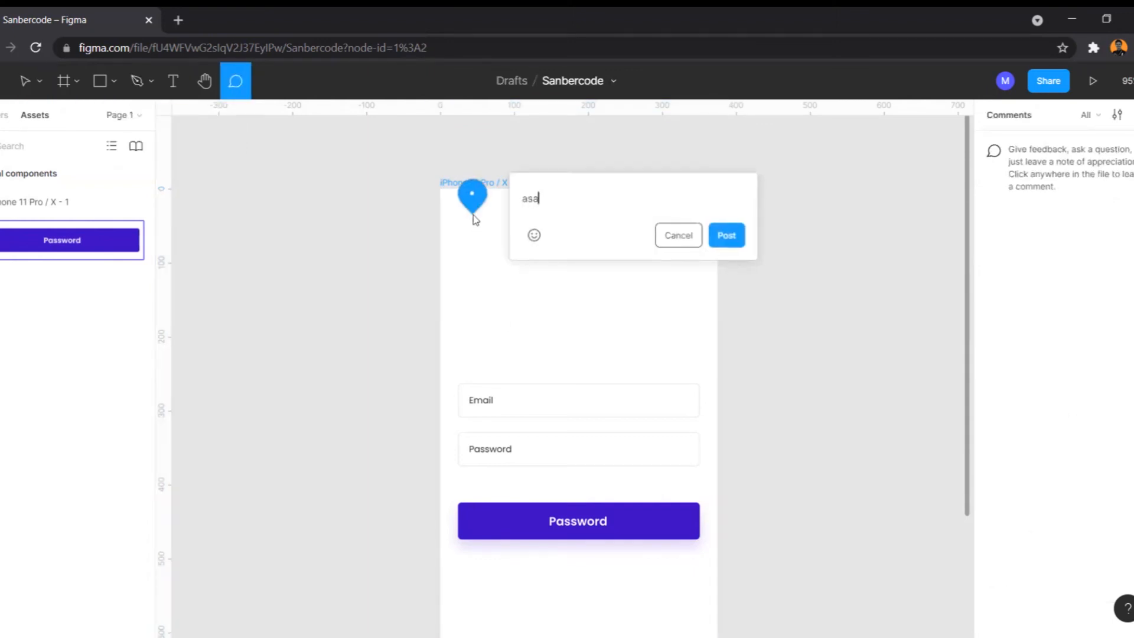
pyautogui.click(726, 235)
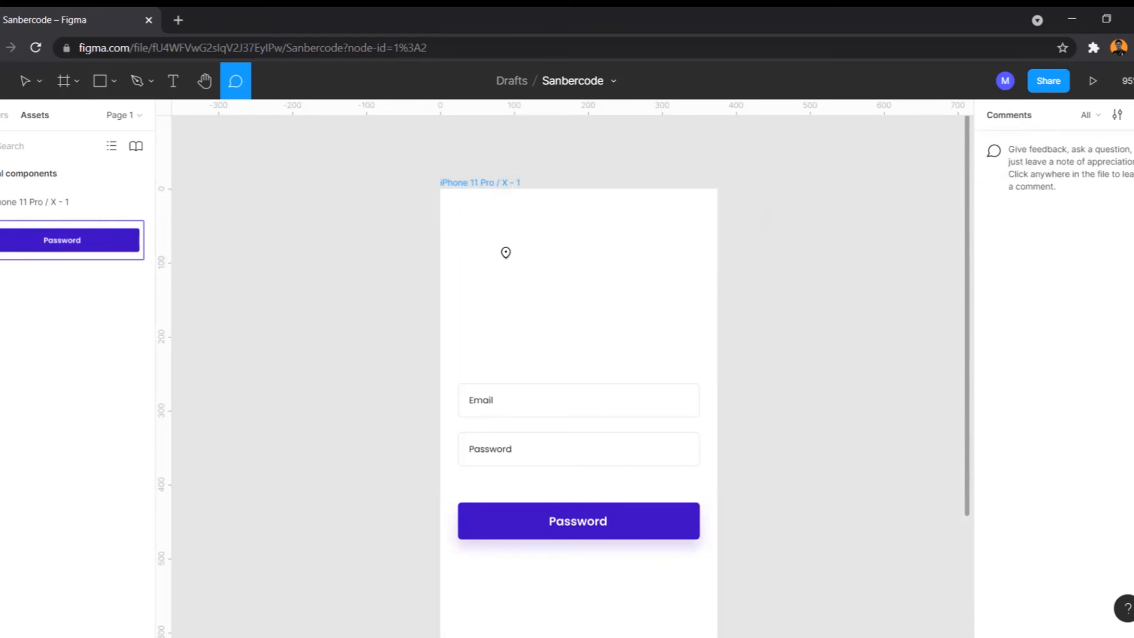
pyautogui.click(26, 81)
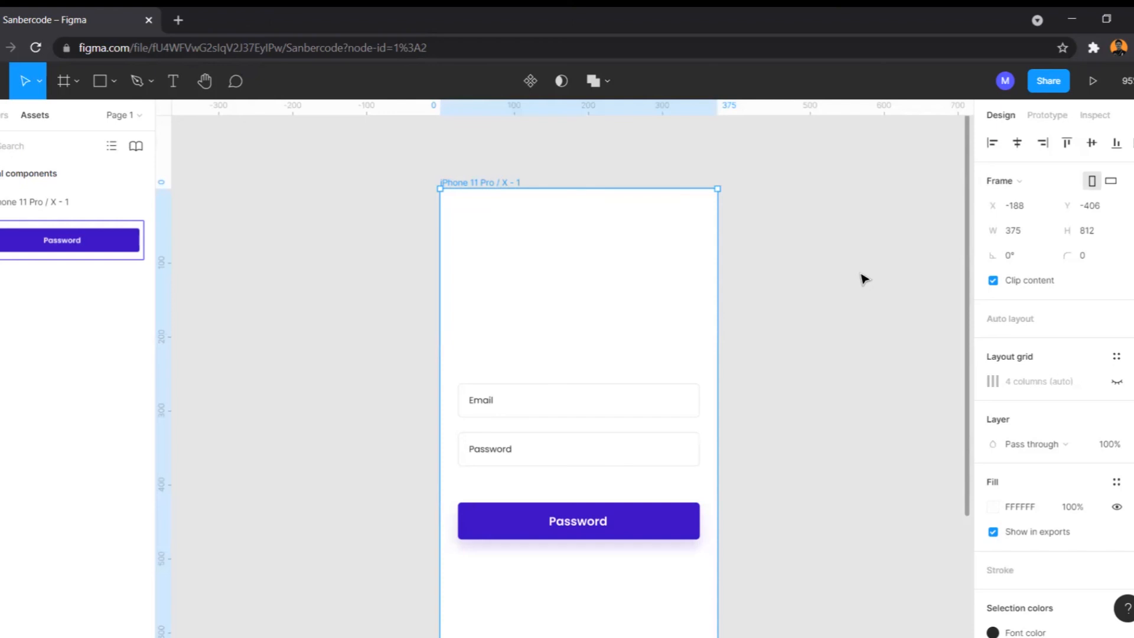
# - Inspect the properties and CSS code of the phone frame and the button component, including the button's height and drop shadow
pyautogui.click(1094, 116)
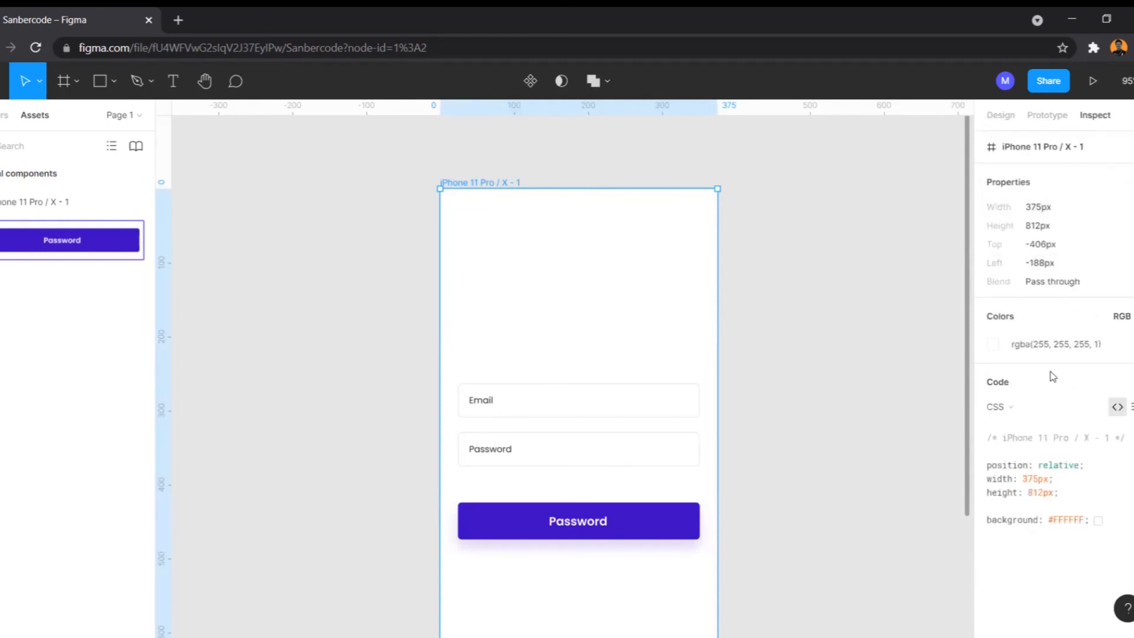
pyautogui.moveTo(1051, 361)
pyautogui.click(636, 519)
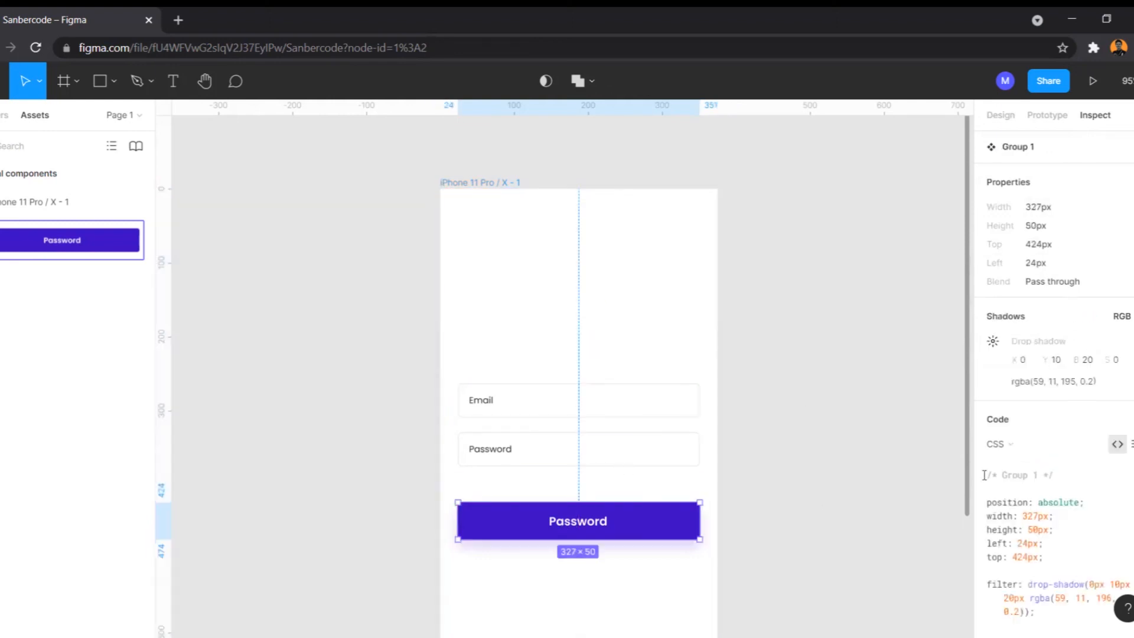
pyautogui.scroll(-1, 984, 474)
pyautogui.moveTo(1023, 493); pyautogui.dragTo(1041, 509)
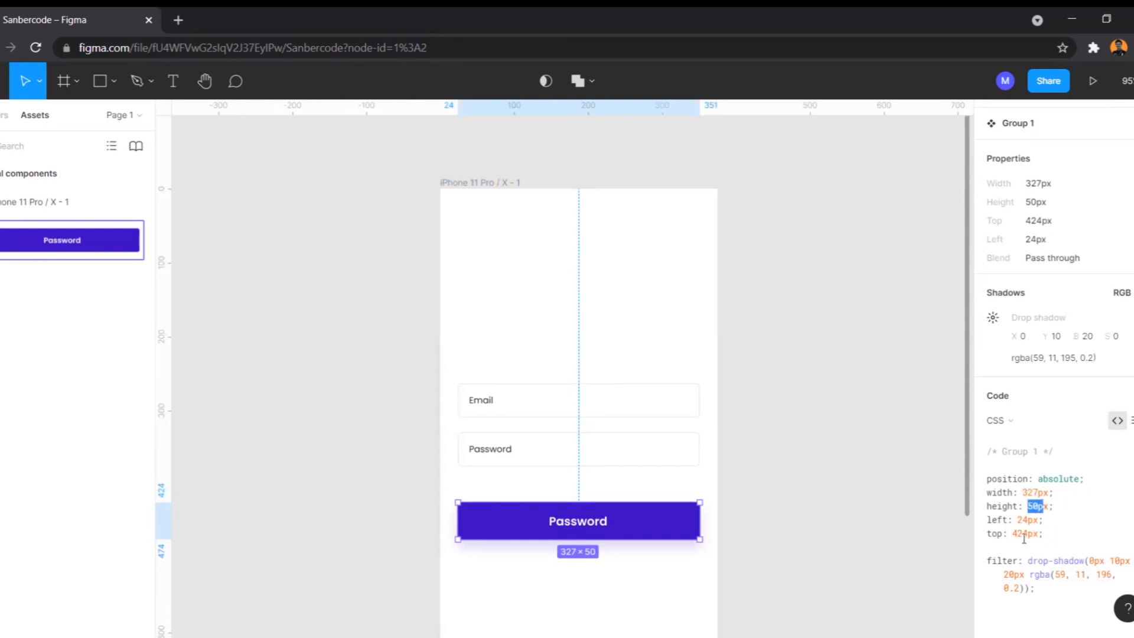
pyautogui.moveTo(1028, 561); pyautogui.dragTo(1061, 574)
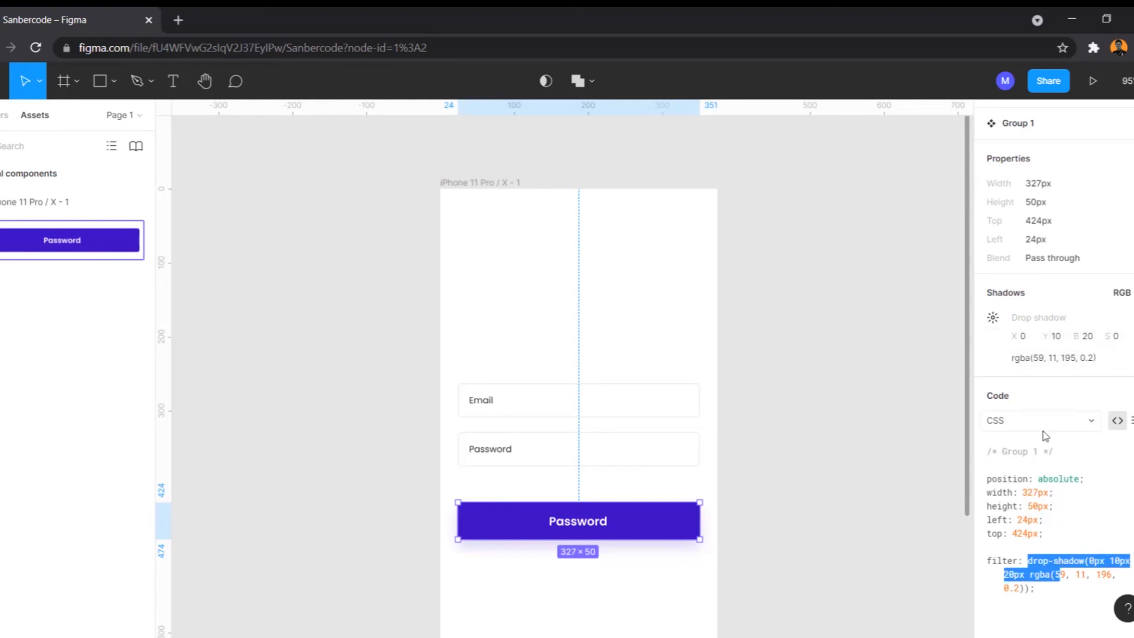
pyautogui.scroll(1, 1040, 283)
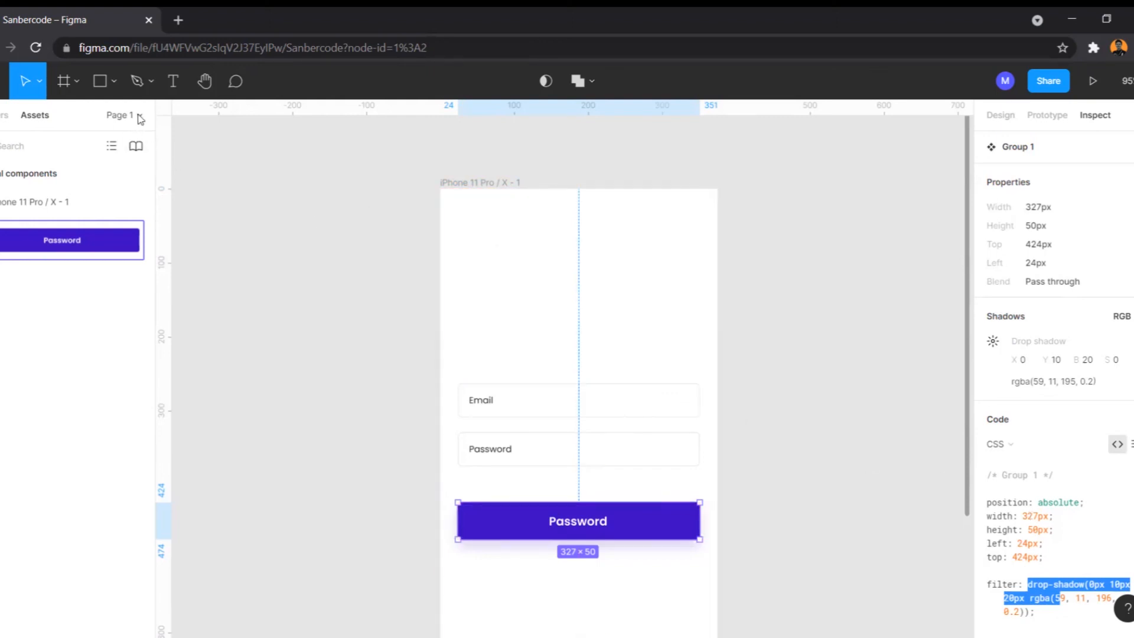
pyautogui.click(284, 184)
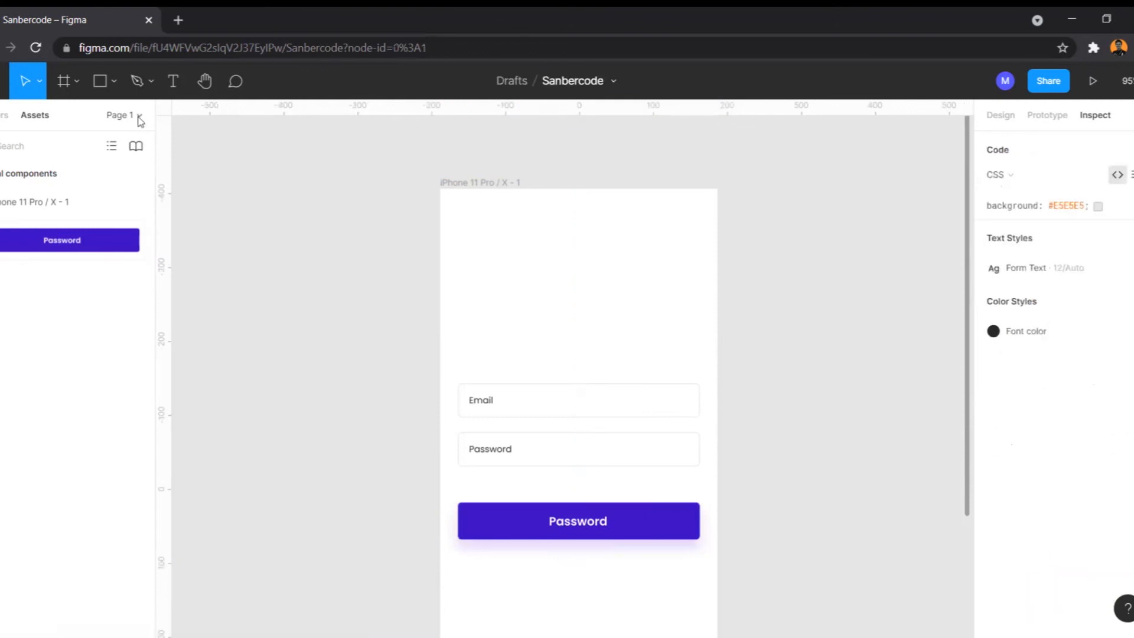
# - Show the file's page list and add six new pages, Page 2 through Page 7
pyautogui.click(139, 117)
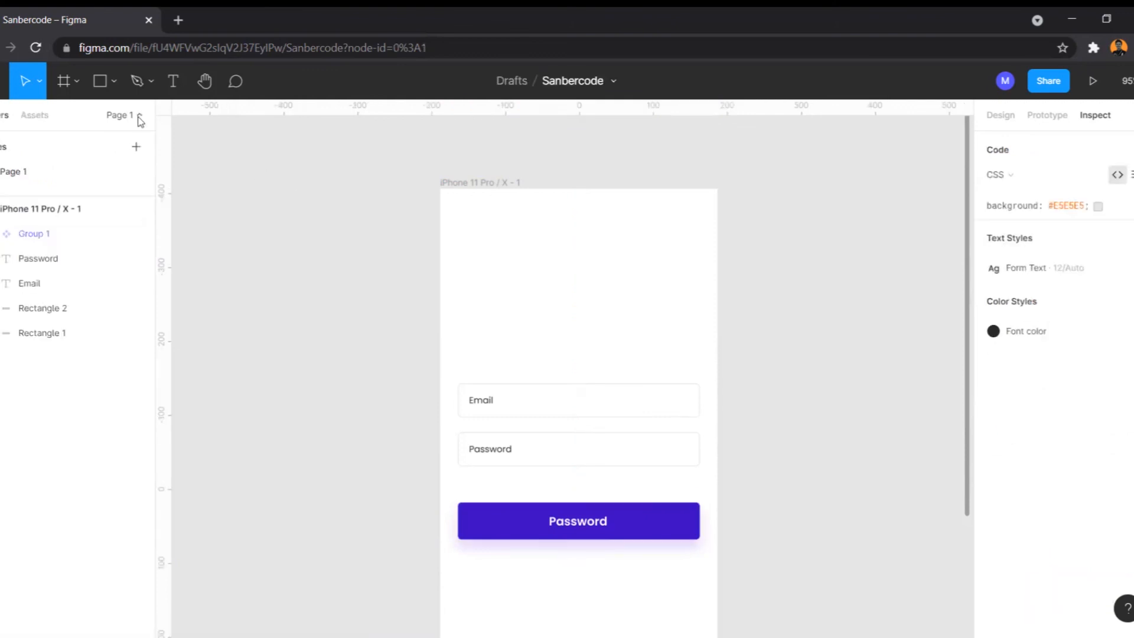
pyautogui.click(137, 147)
pyautogui.click(137, 147)
pyautogui.click(137, 148)
pyautogui.click(136, 148)
pyautogui.click(137, 148)
pyautogui.click(136, 147)
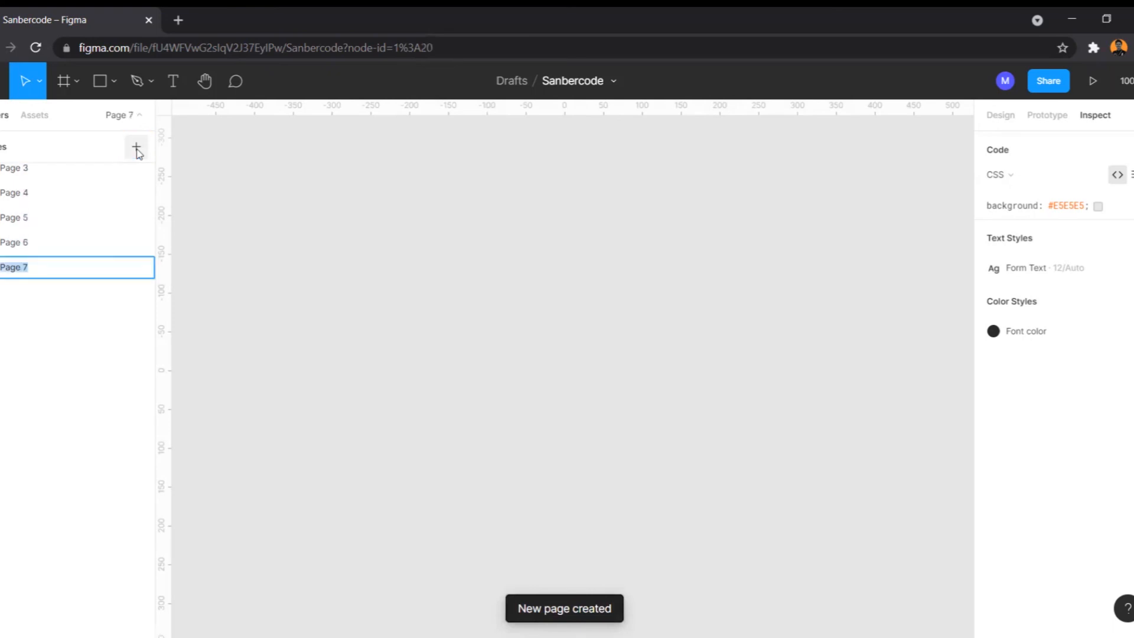
# - Add more blank pages to the file and return to Page 1 with the login screen
pyautogui.click(136, 148)
pyautogui.click(136, 148)
pyautogui.scroll(3, 73, 236)
pyautogui.click(47, 173)
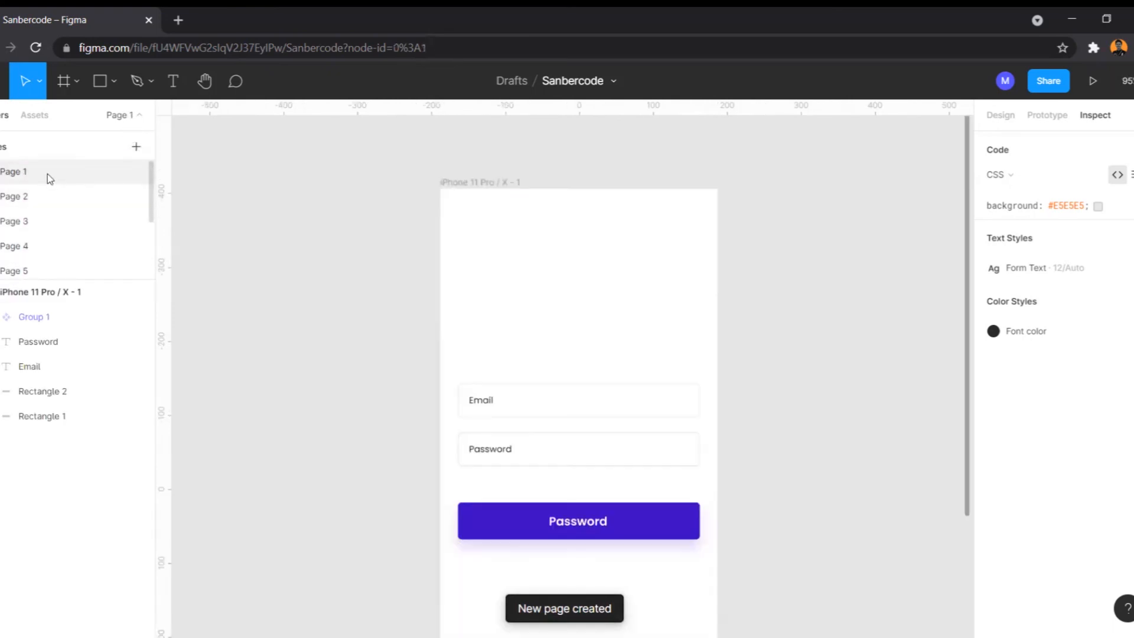
pyautogui.doubleClick(47, 174)
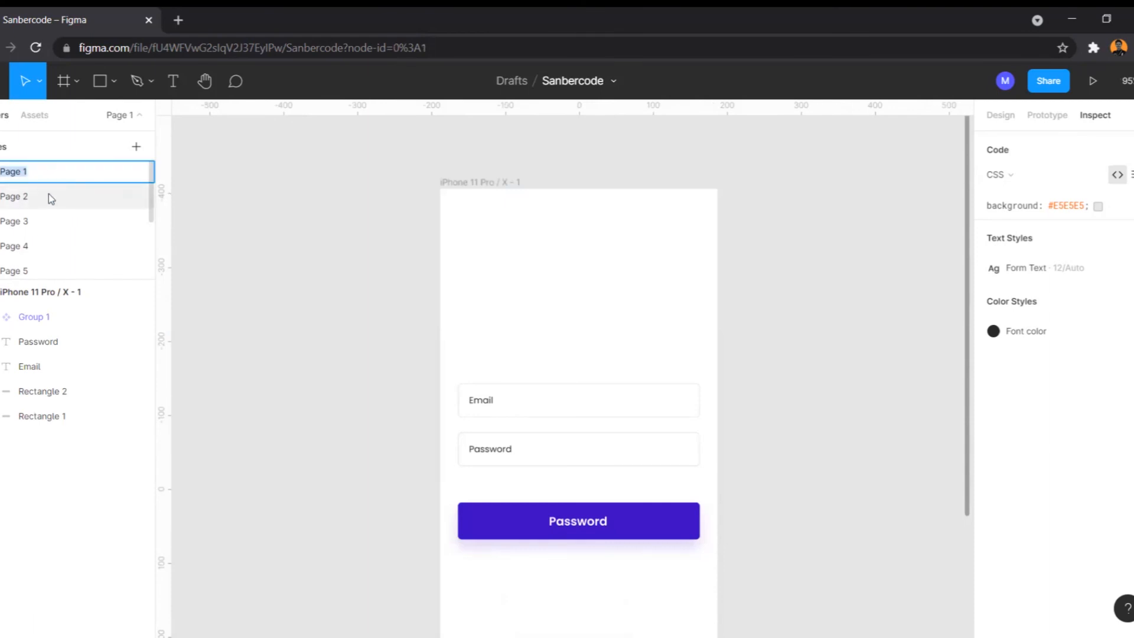
pyautogui.click(48, 195)
pyautogui.doubleClick(54, 171)
pyautogui.click(880, 216)
# - Review the page's design and prototype settings, and present the login frame in the iPhone 11 Pro device preview
pyautogui.click(1000, 116)
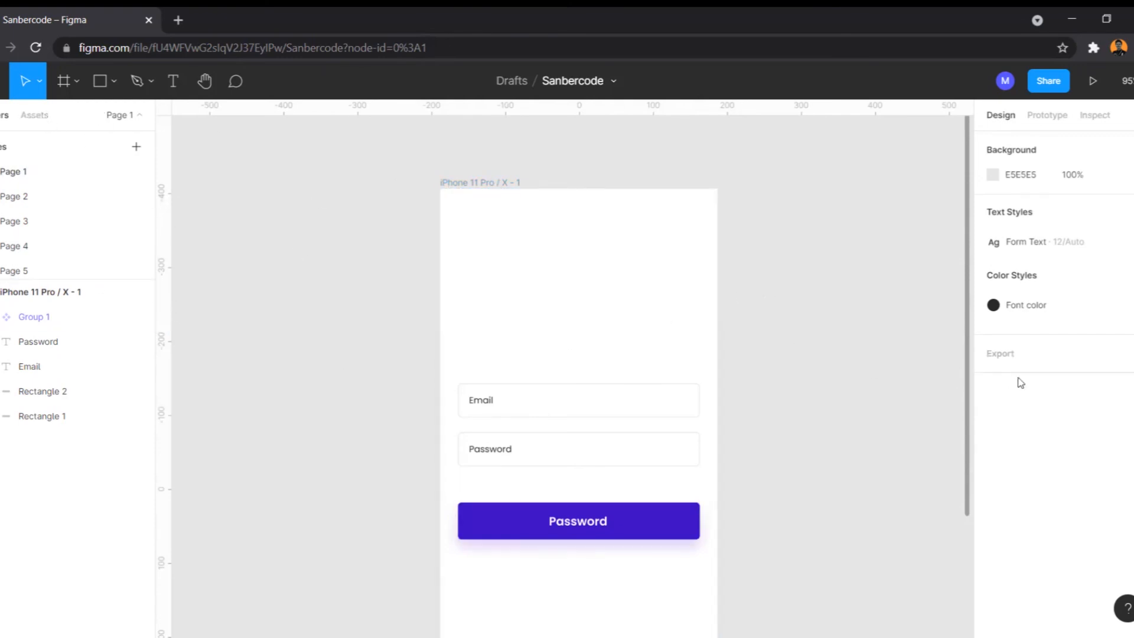
pyautogui.click(1044, 116)
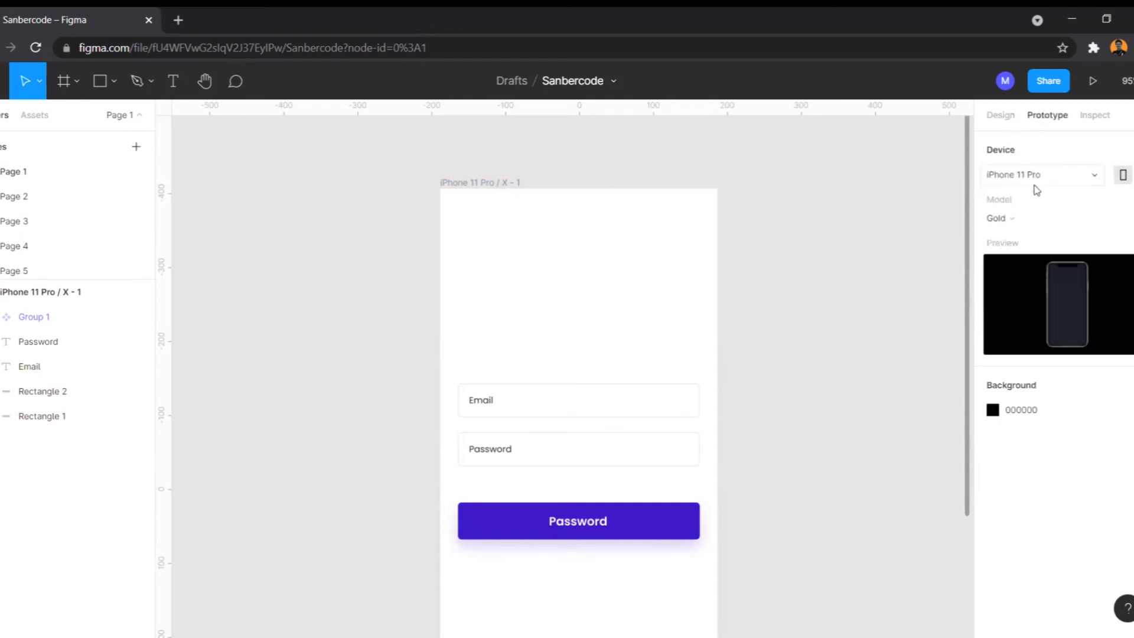
pyautogui.click(1094, 92)
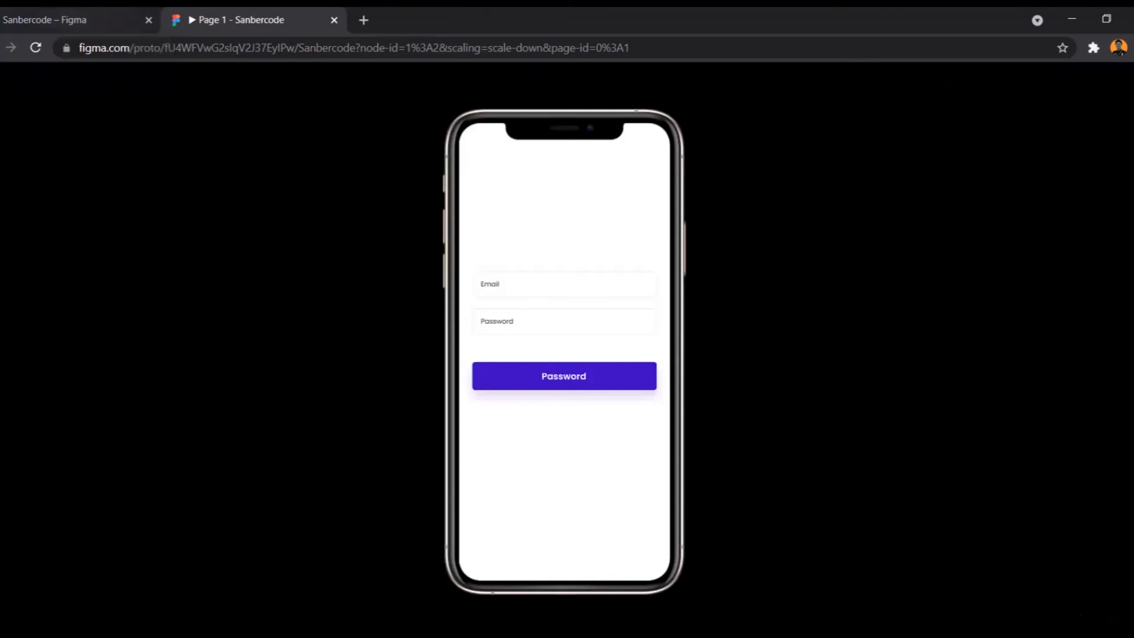
# - Return to the design file and duplicate the iPhone 11 Pro / X - 1 frame beside the original
pyautogui.click(84, 21)
pyautogui.click(501, 184)
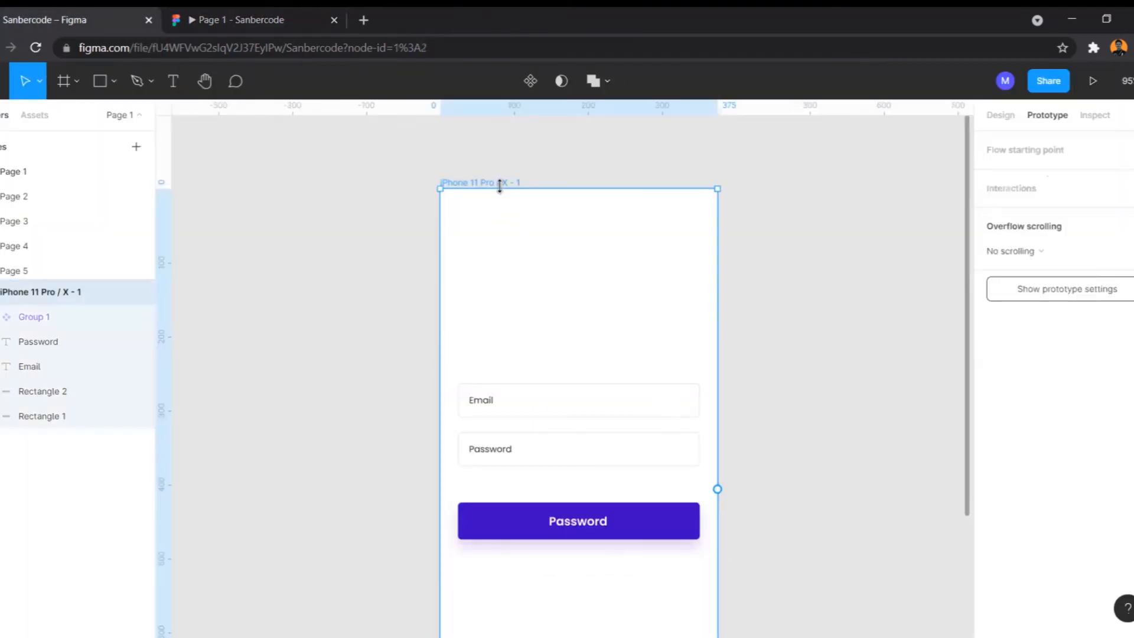
pyautogui.hotkey('ctrl', 'd')
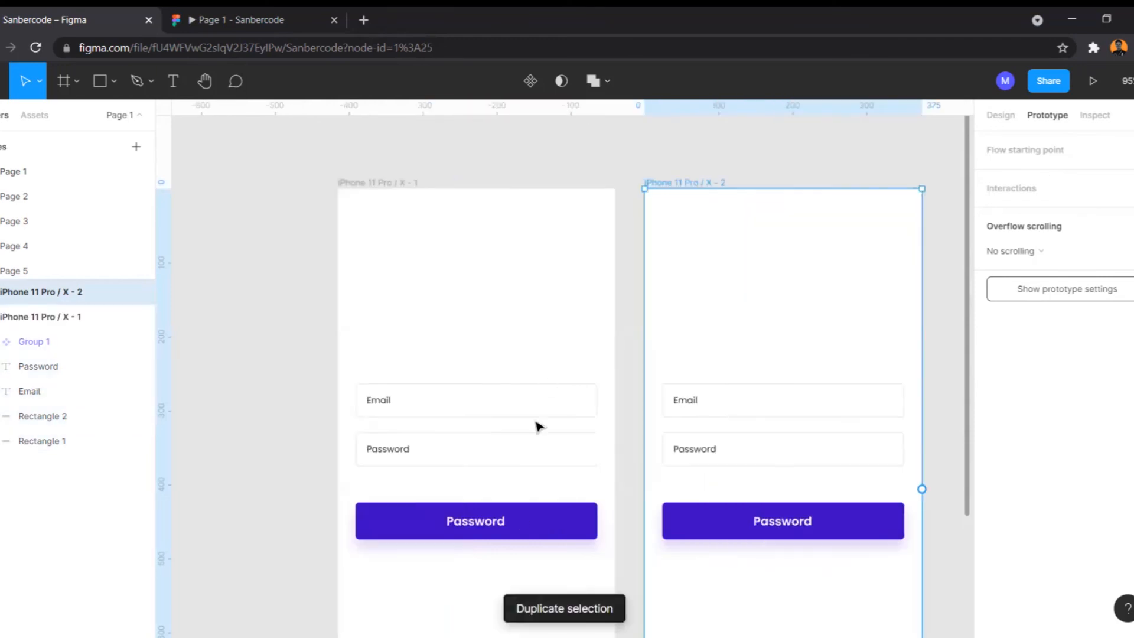
# - Connect the first frame's purple button to the duplicate frame with an On tap, Navigate to interaction using Smart animate
pyautogui.click(490, 539)
pyautogui.scroll(-1, 658, 372)
pyautogui.moveTo(598, 513); pyautogui.dragTo(666, 511)
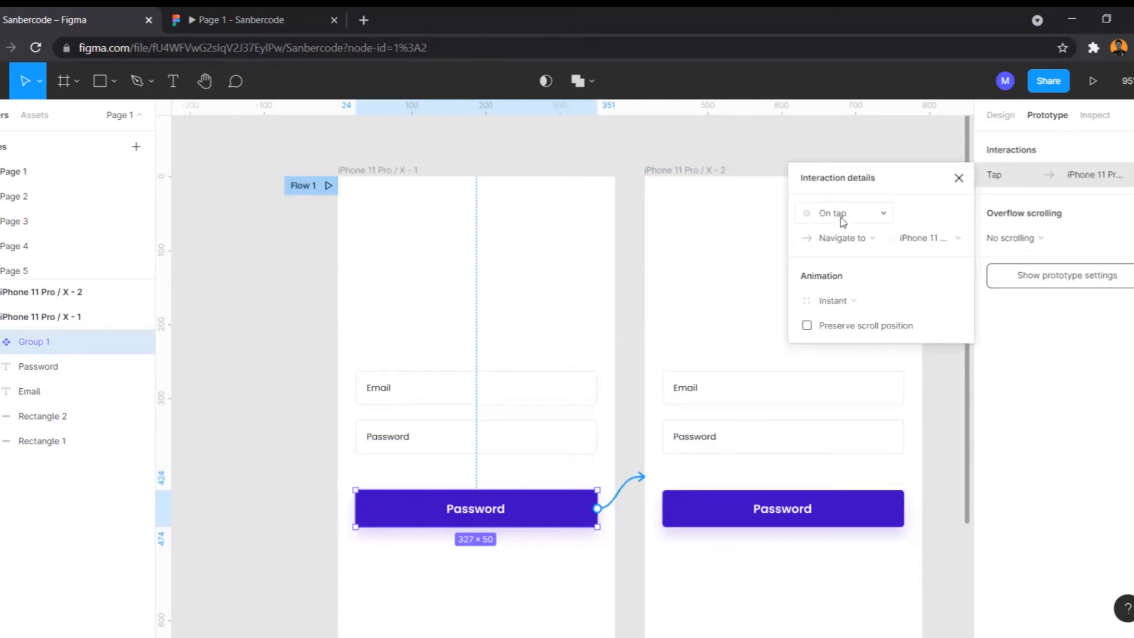
pyautogui.click(852, 302)
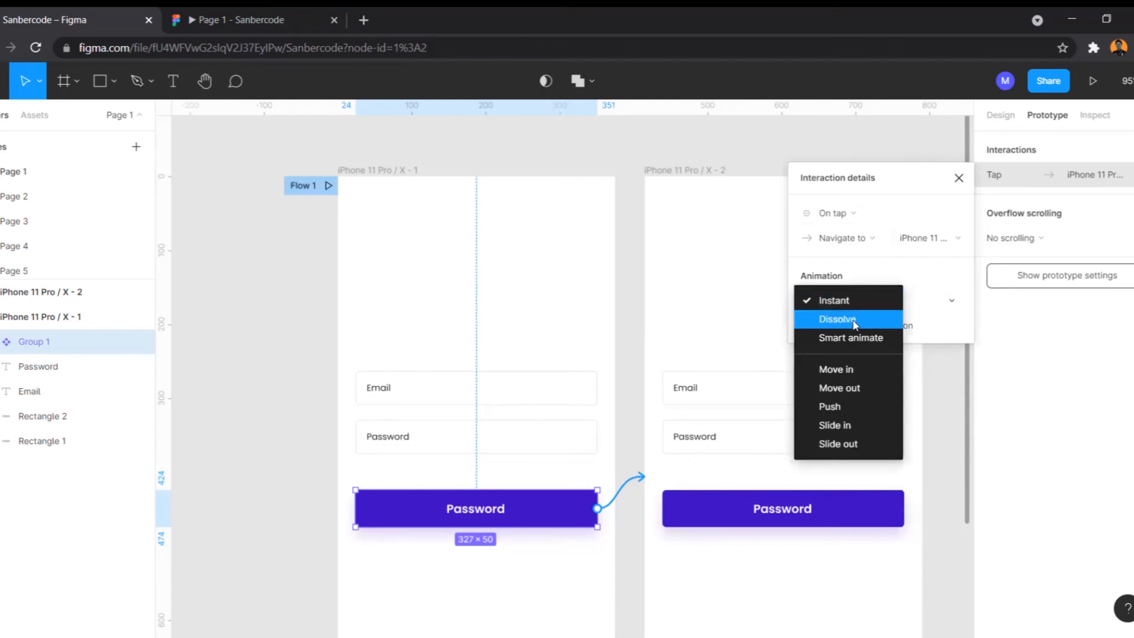
pyautogui.click(852, 319)
pyautogui.click(852, 308)
pyautogui.click(854, 320)
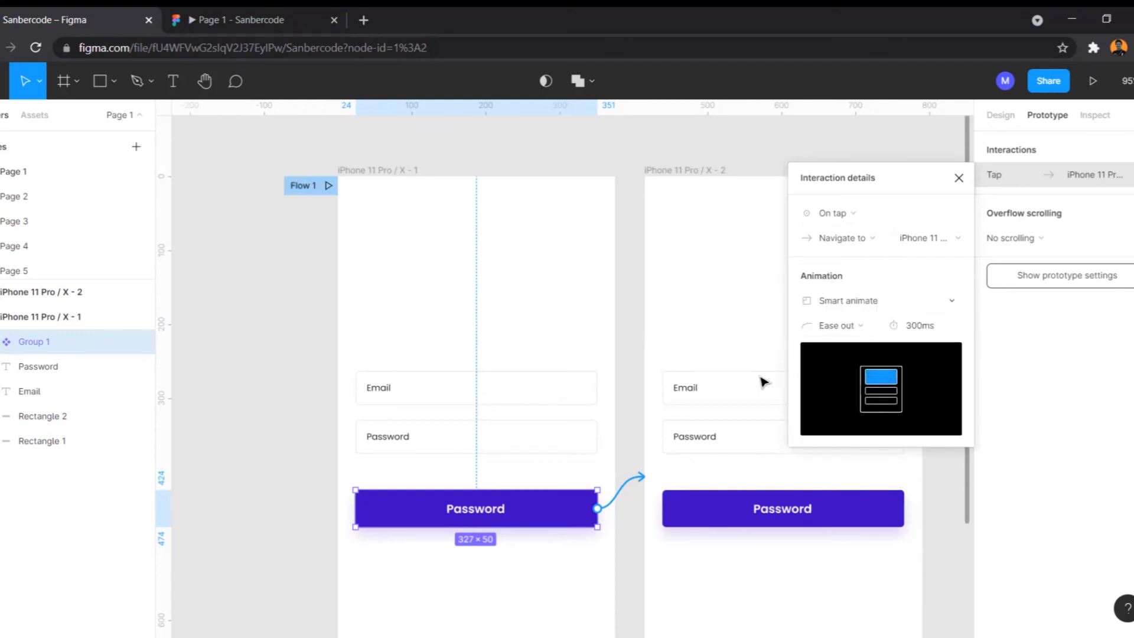
# - Test the button's link in the prototype preview and return to the design file
pyautogui.click(224, 17)
pyautogui.click(503, 378)
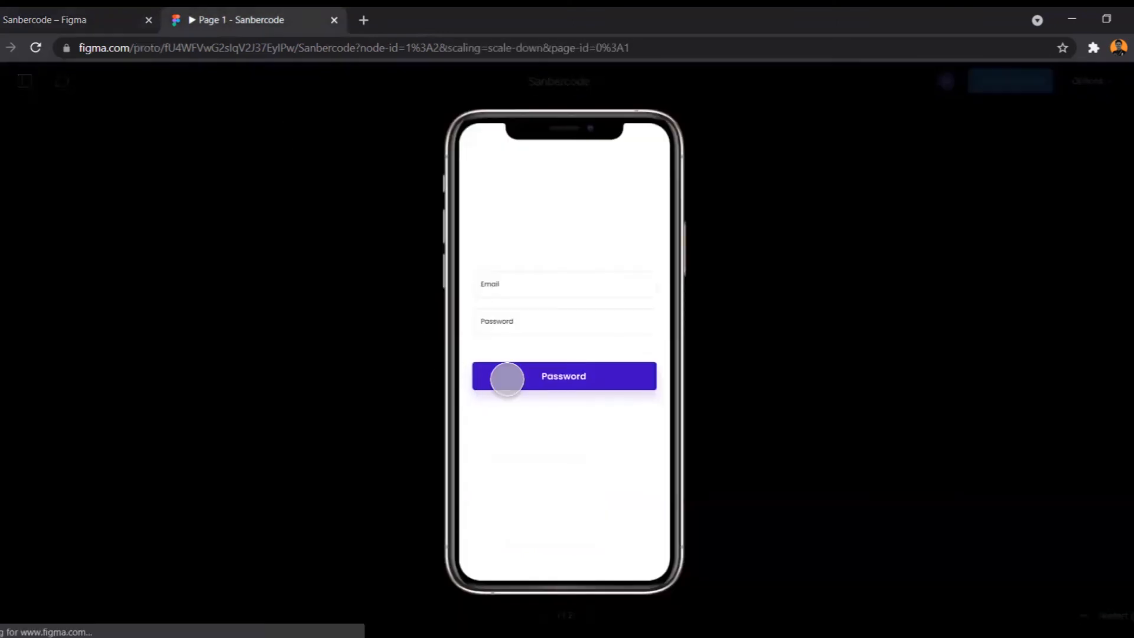
pyautogui.click(71, 20)
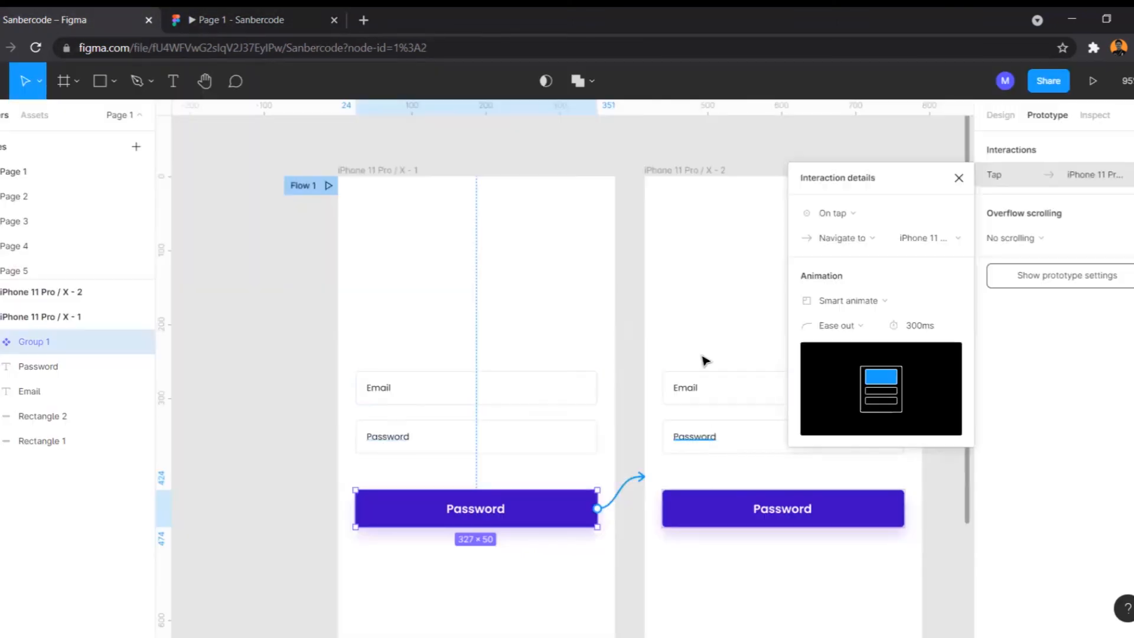
# - Delete the Email and Password labels and their field rectangles from the iPhone 11 Pro / X - 2 frame
pyautogui.click(707, 378)
pyautogui.moveTo(668, 323); pyautogui.dragTo(720, 459)
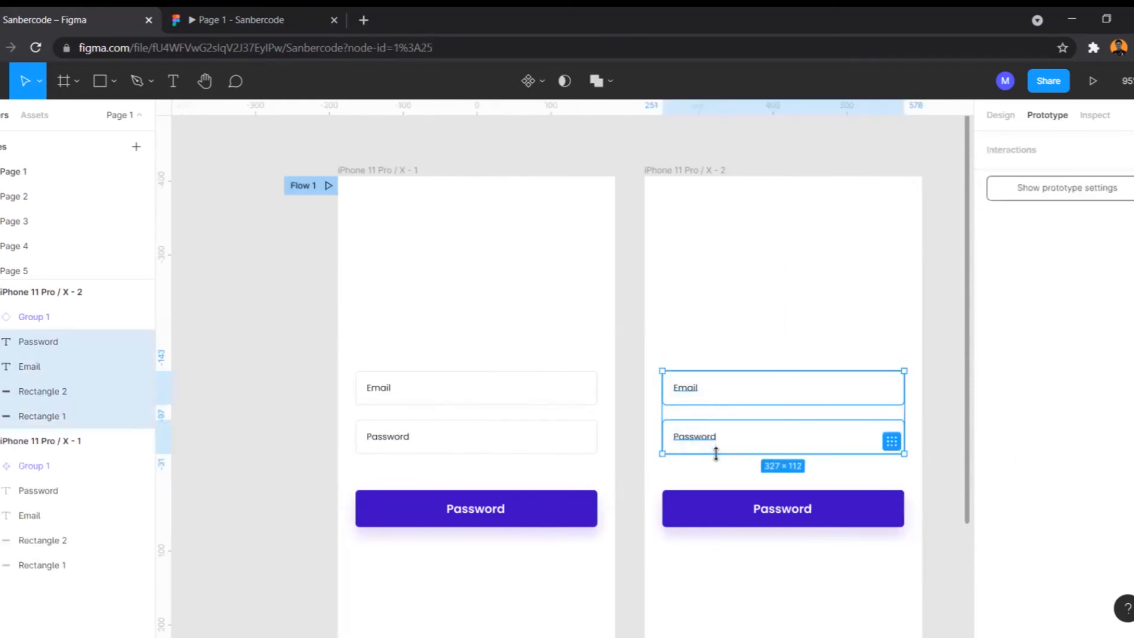
pyautogui.press('Delete')
# - Play the button's transition from the first screen to the second in the prototype preview, going back to repeat it
pyautogui.click(193, 9)
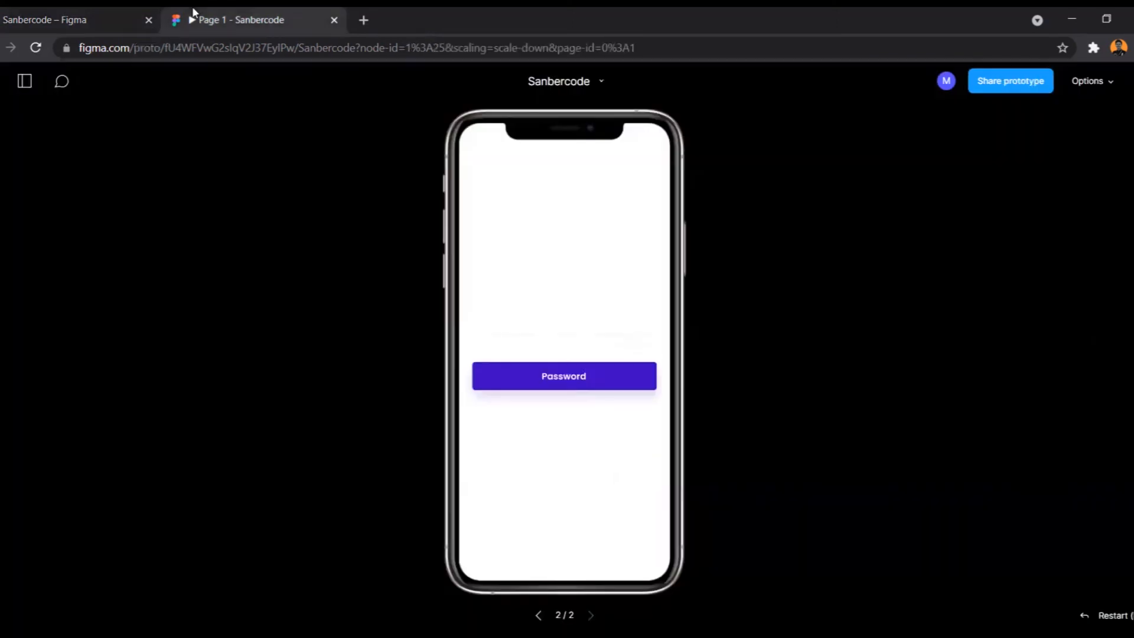
pyautogui.click(537, 614)
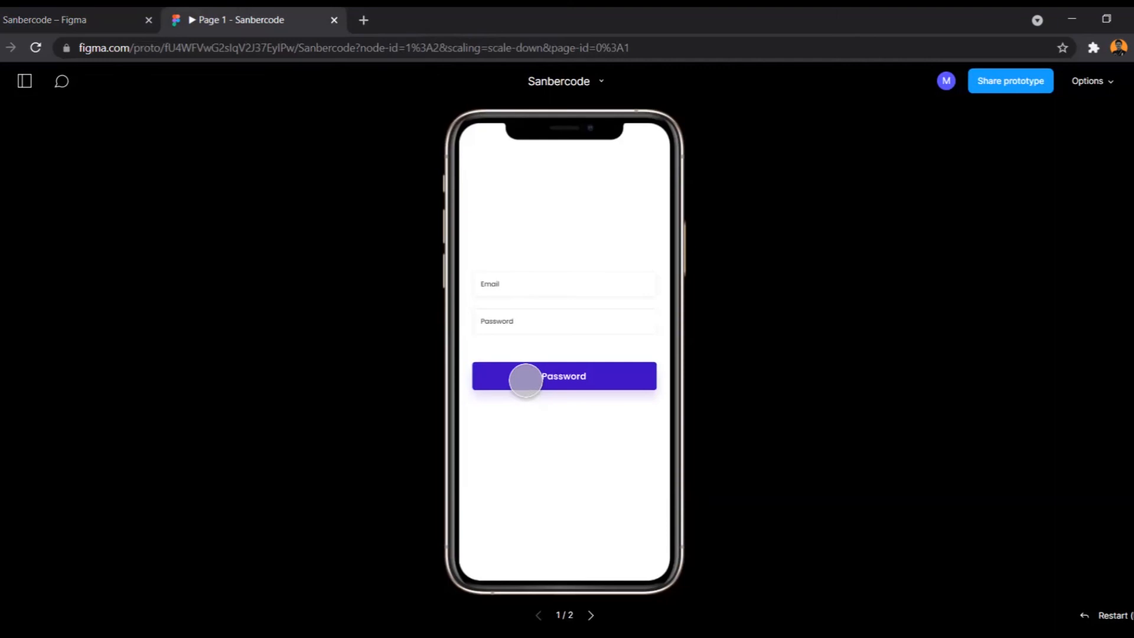
pyautogui.click(523, 376)
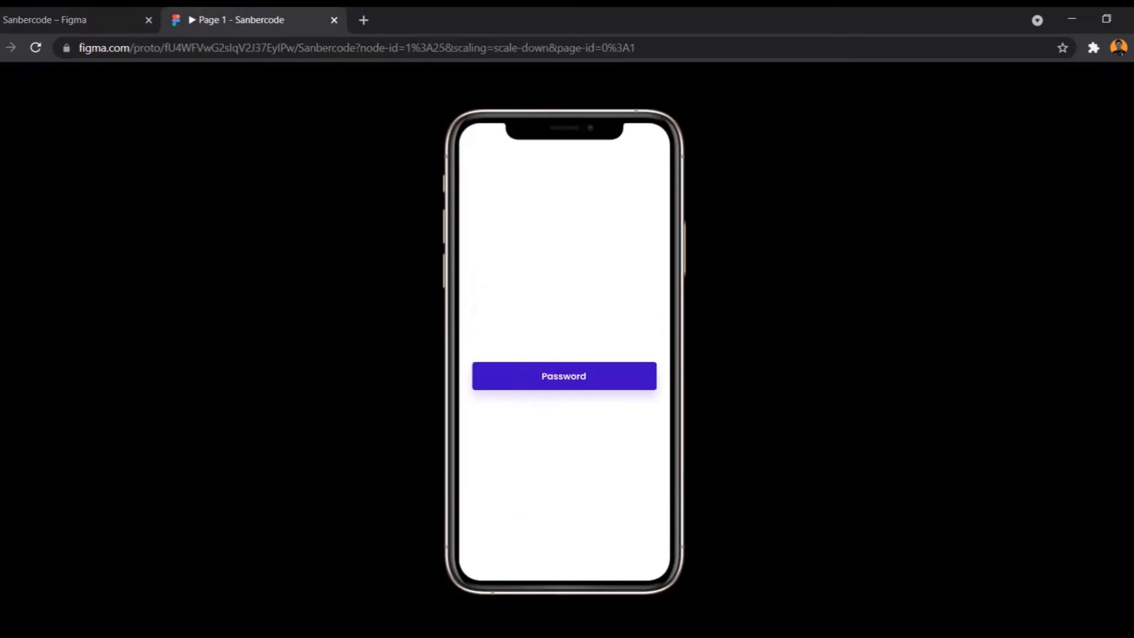
pyautogui.click(539, 614)
pyautogui.click(564, 378)
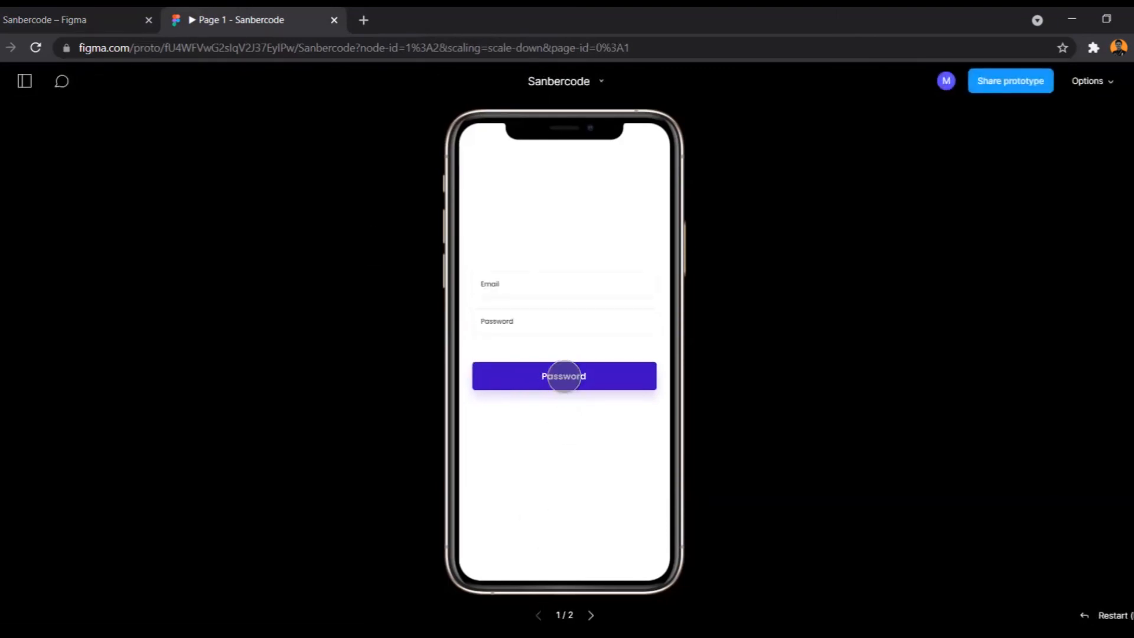
# - Return to the design file and set the prototype's iPhone 11 Pro device model to Silver
pyautogui.click(58, 13)
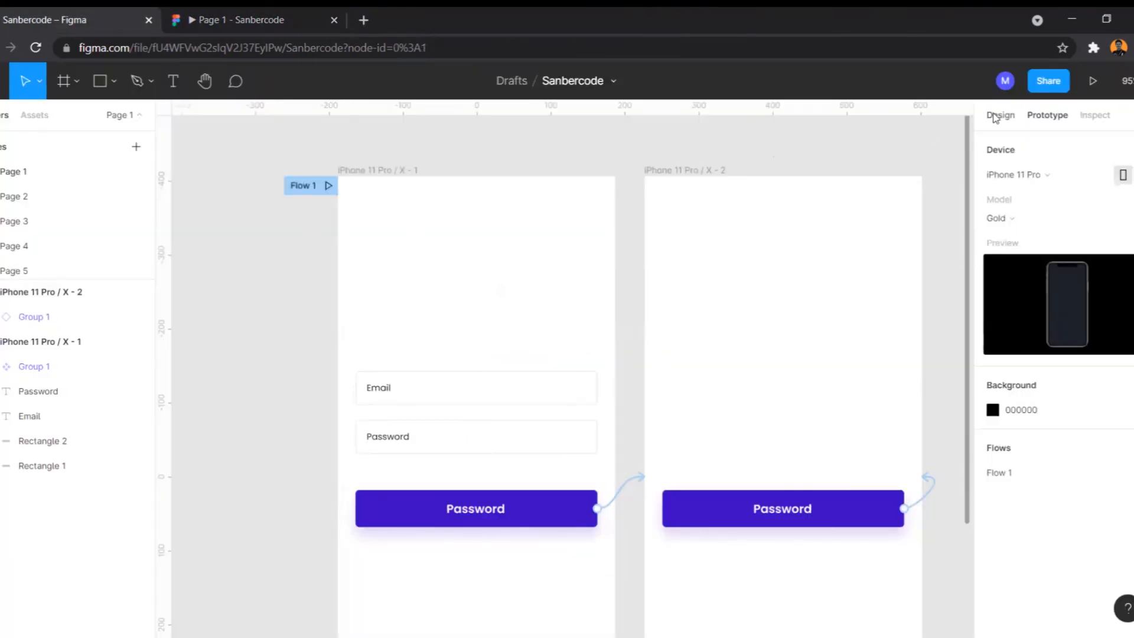
pyautogui.click(1035, 225)
pyautogui.click(1033, 221)
pyautogui.click(1036, 222)
pyautogui.click(1034, 235)
pyautogui.click(1033, 219)
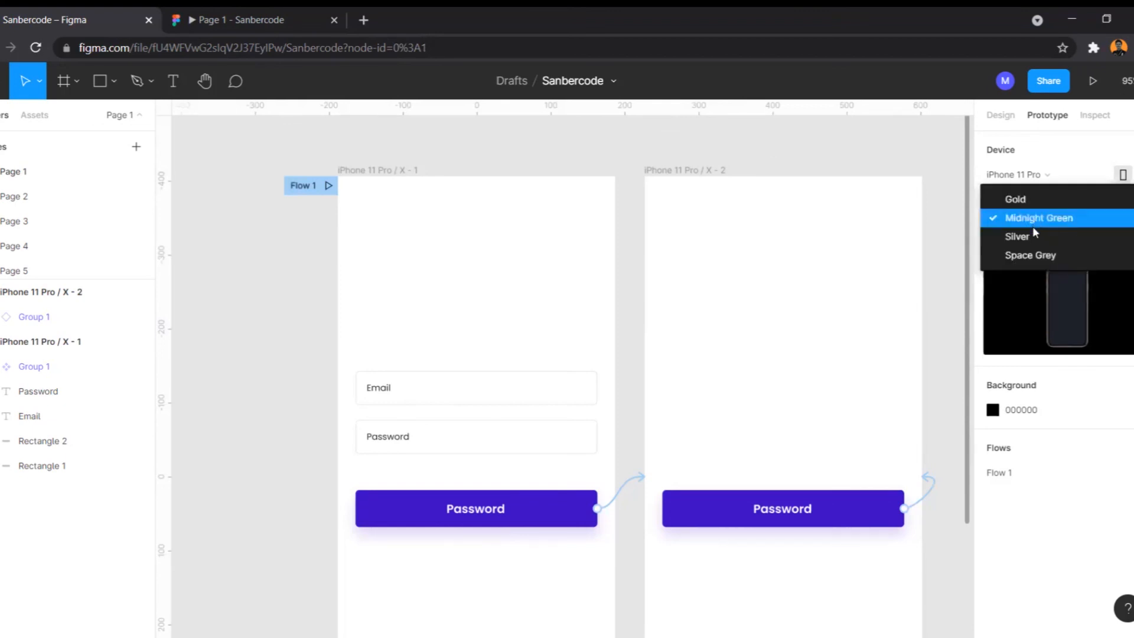
pyautogui.click(1033, 238)
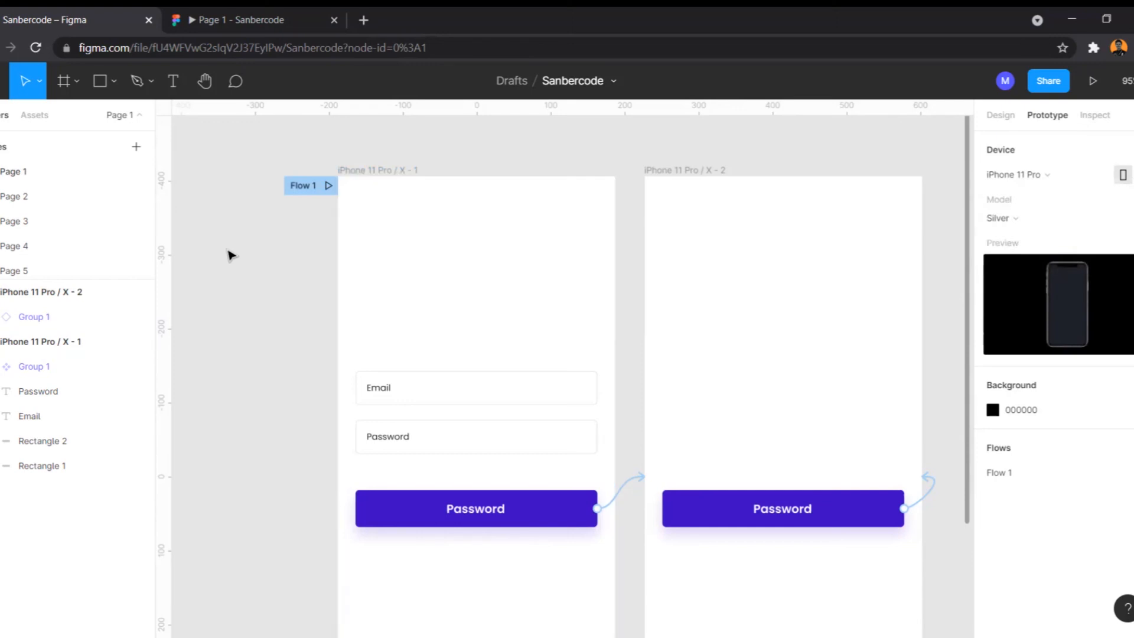
# - Leave the prototype settings for the design properties and view both phone frames in full
pyautogui.scroll(-3, 231, 255)
pyautogui.click(994, 123)
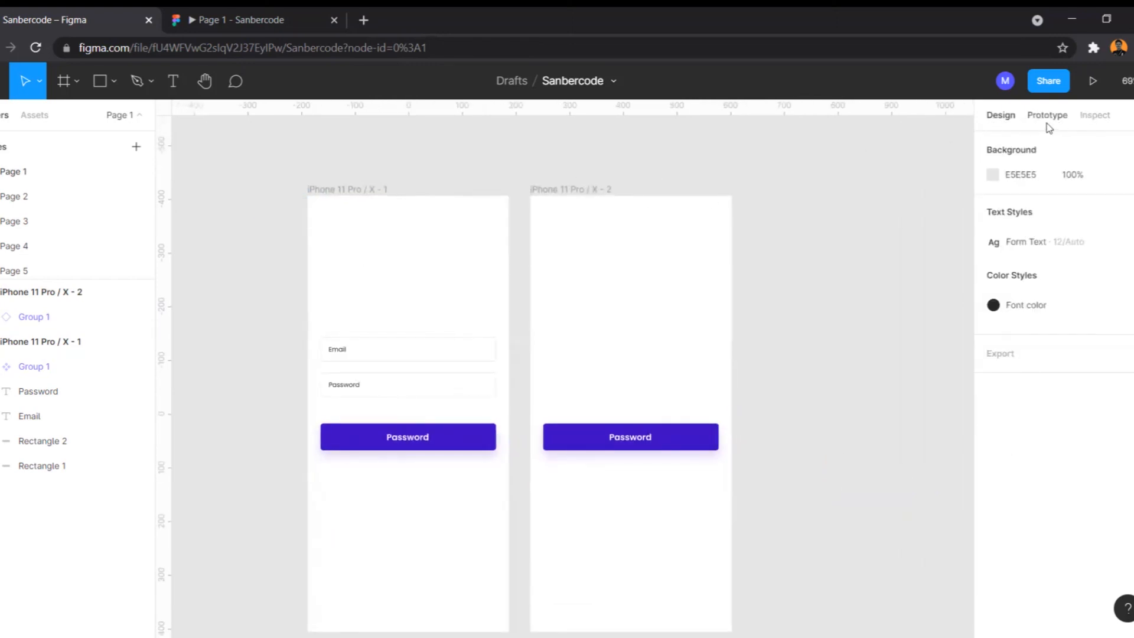
pyautogui.scroll(-2, 243, 192)
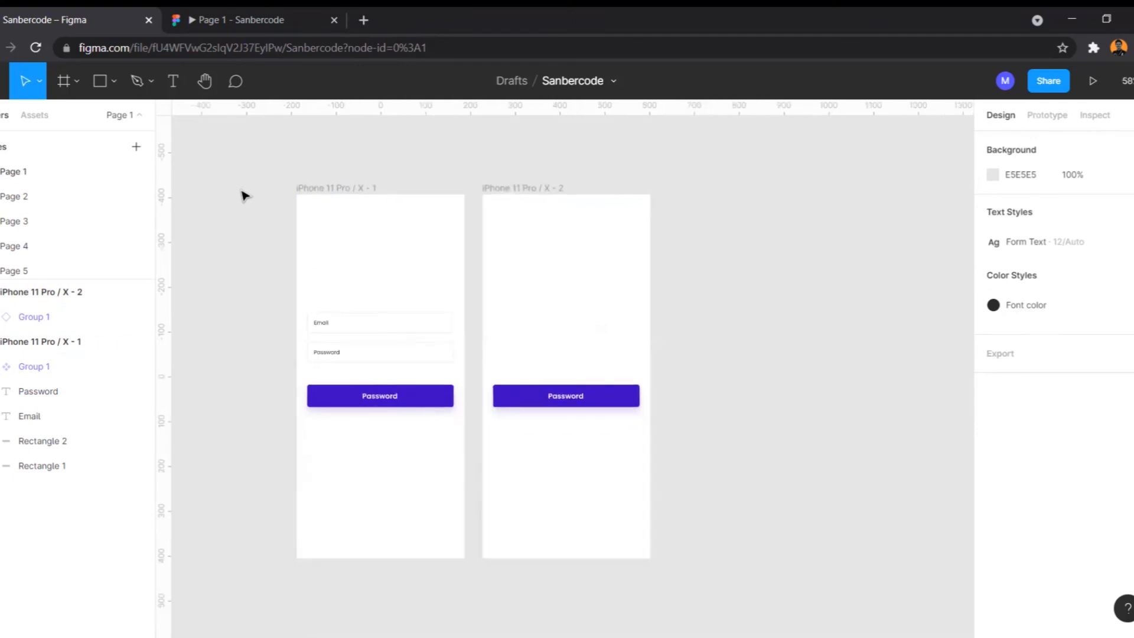